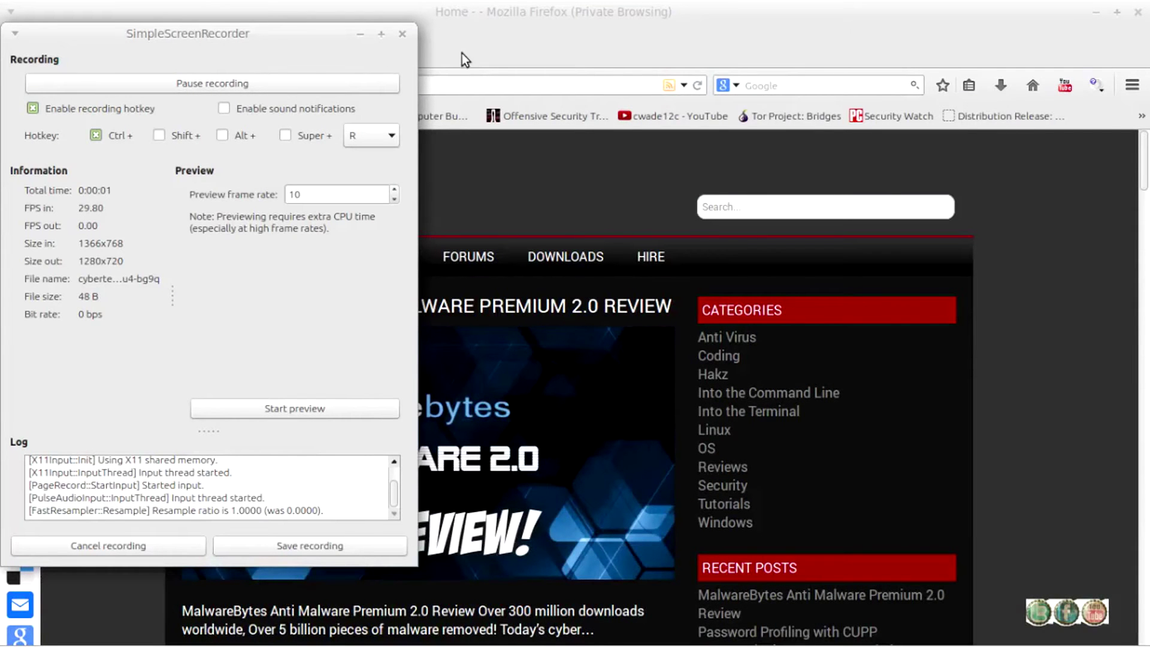
- Switch to HandBrake and check its version information in the About dialog
left_click(527, 31)
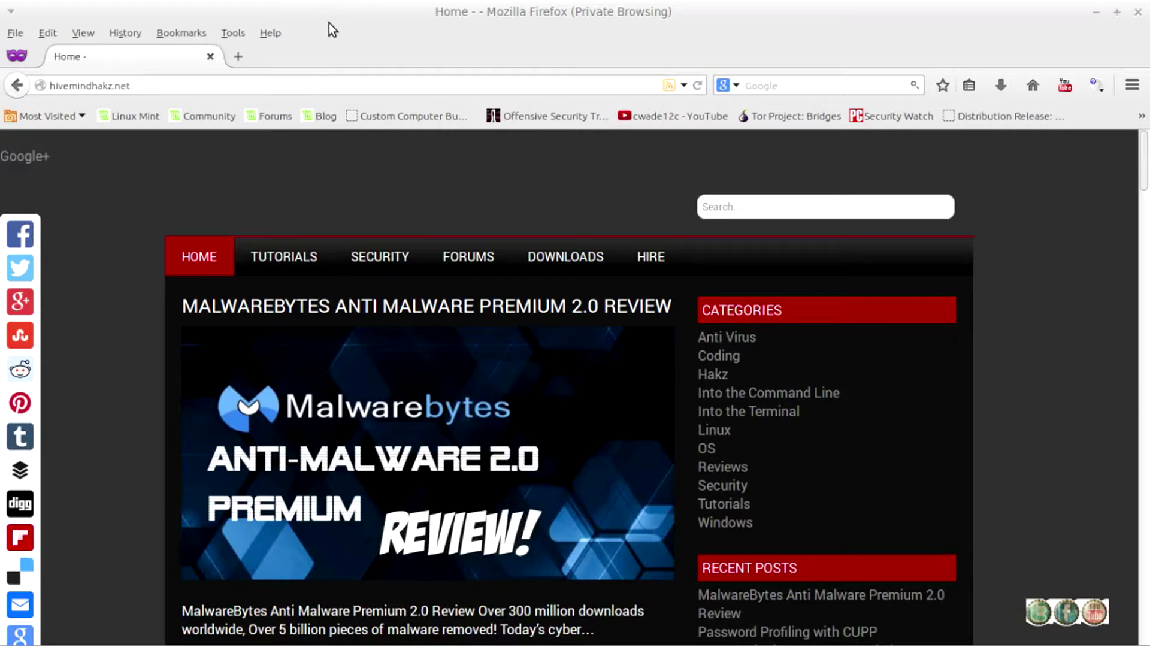
mouse_move(252, 4)
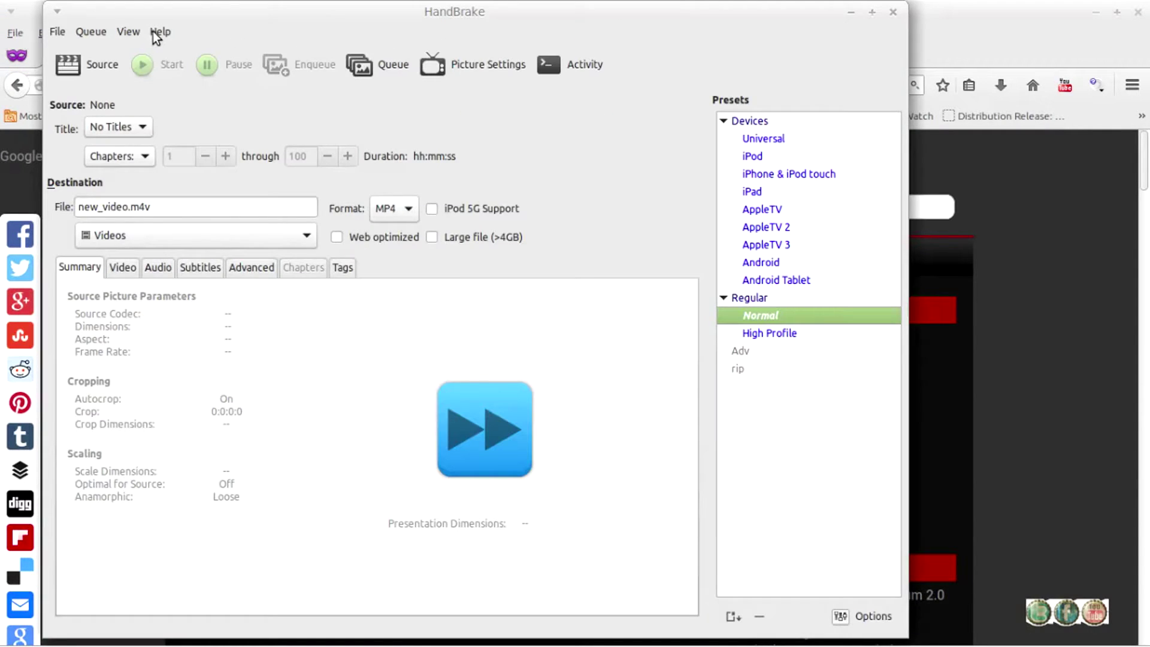
left_click(154, 32)
left_click(170, 50)
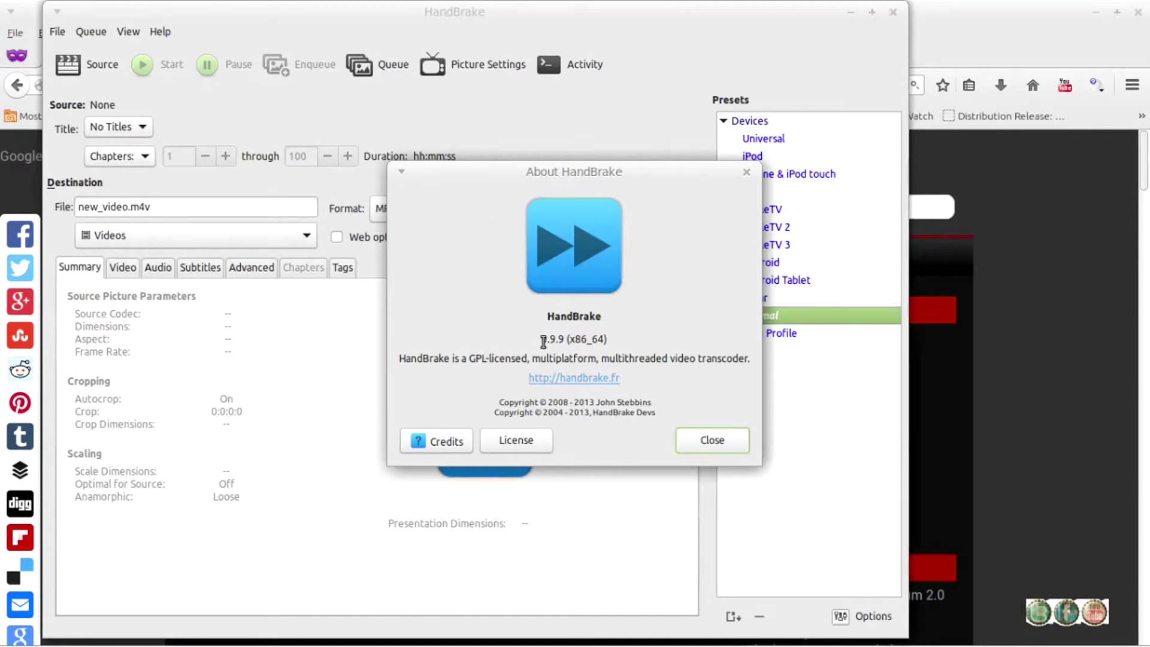
left_click_drag(543, 341, 619, 341)
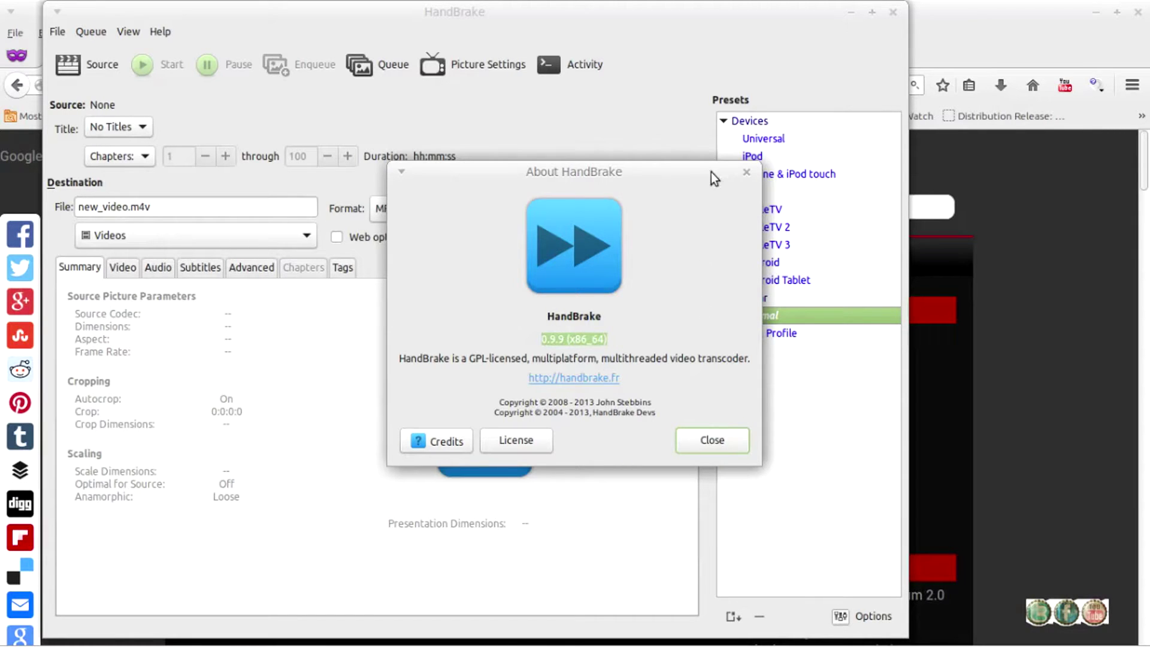
left_click(740, 444)
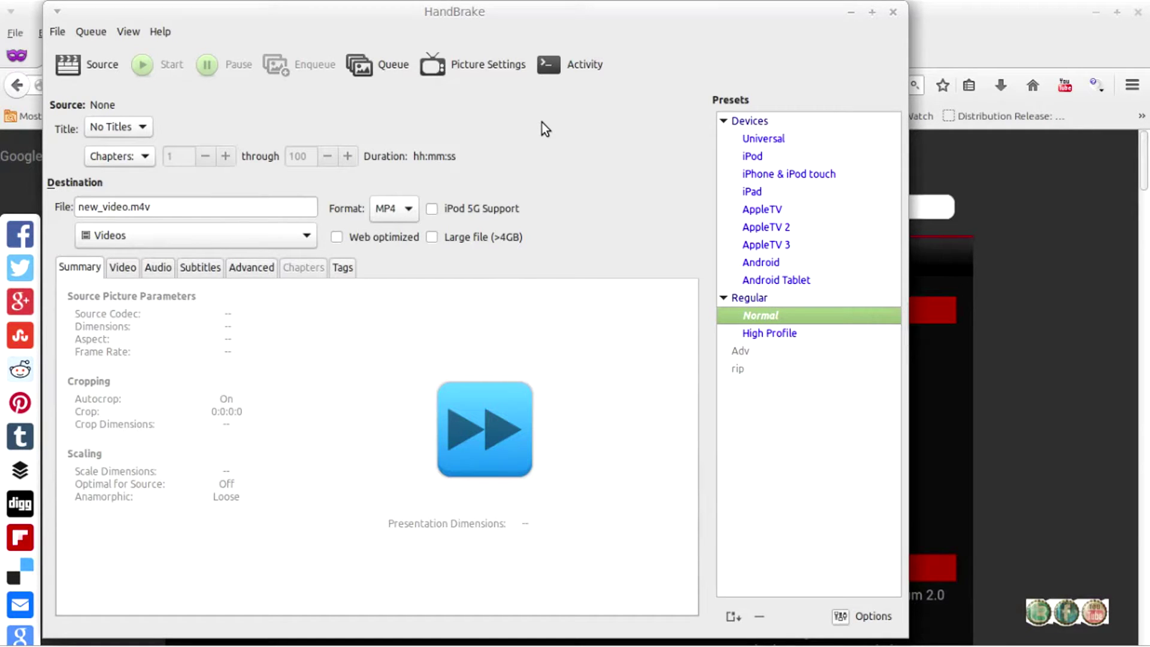
- Load "What's On My Windows 8.1 Start Menu.mp4" from the Videos folder as the source
left_click(118, 65)
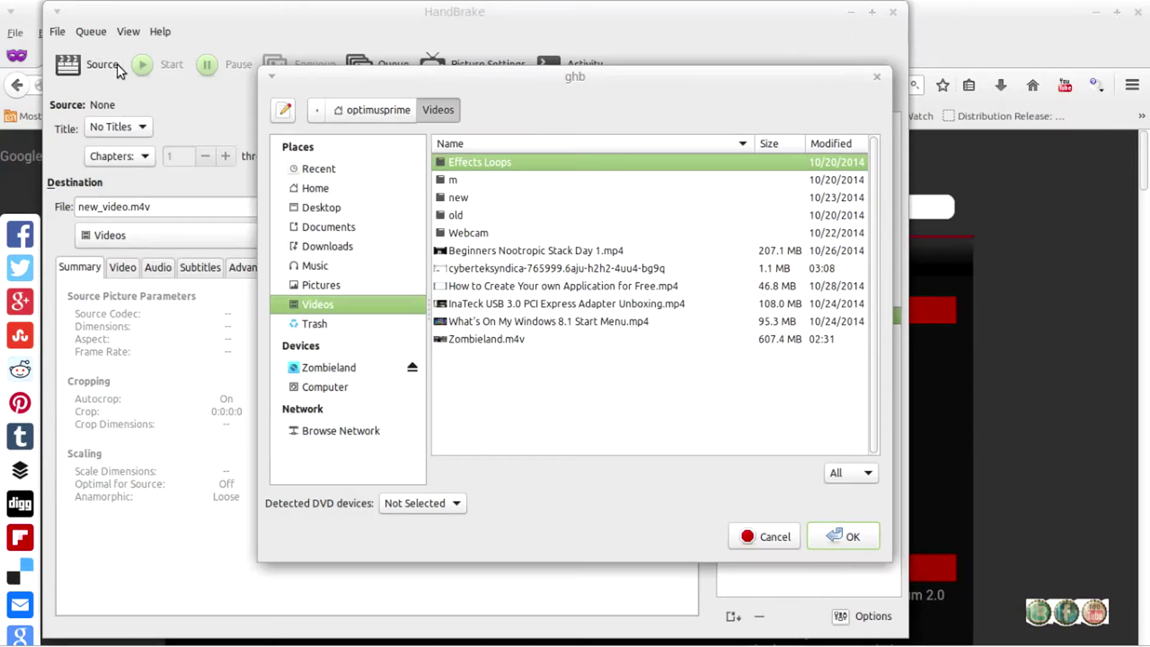
left_click(478, 322)
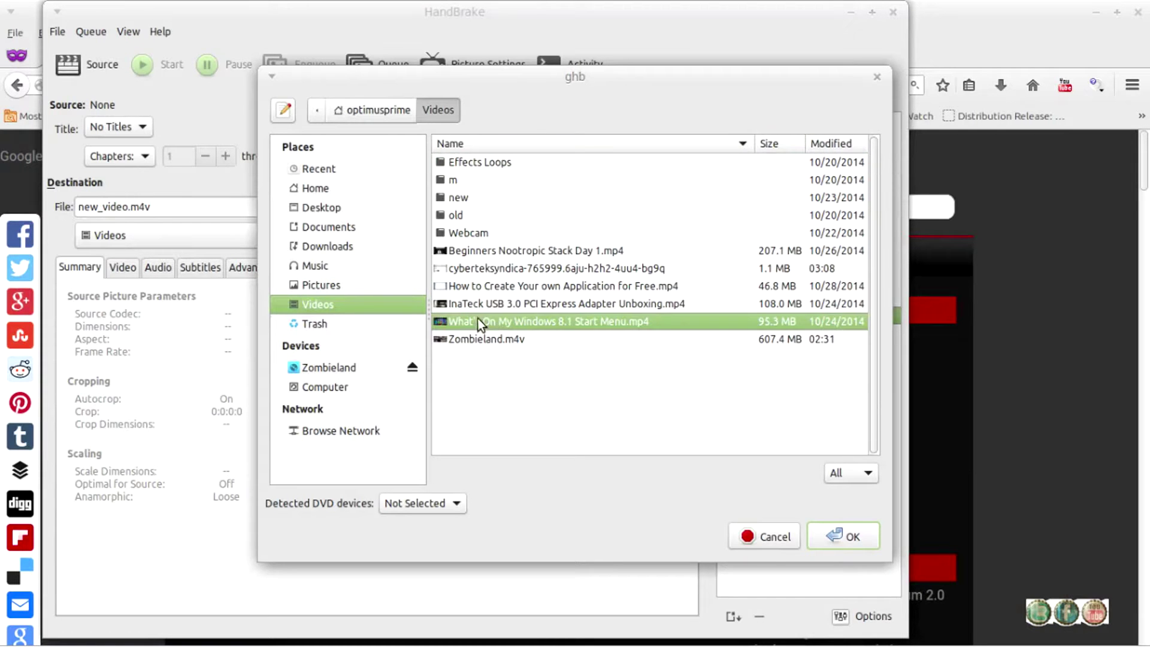
left_click(835, 536)
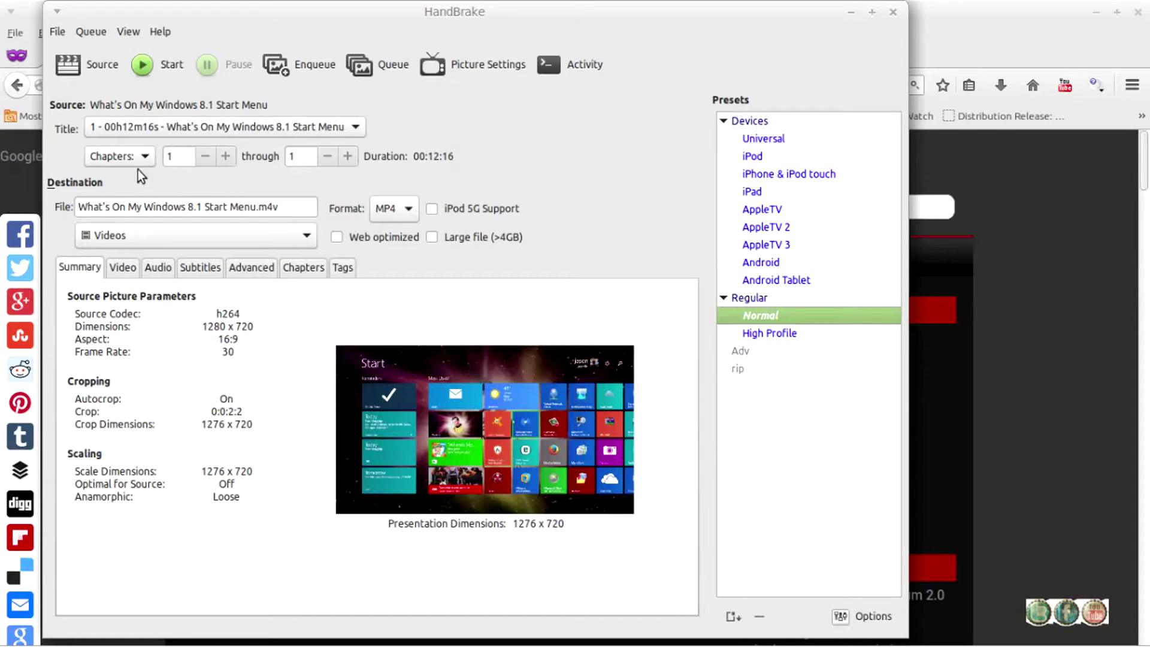
- Examine which titles of the loaded source are available for encoding
left_click(151, 133)
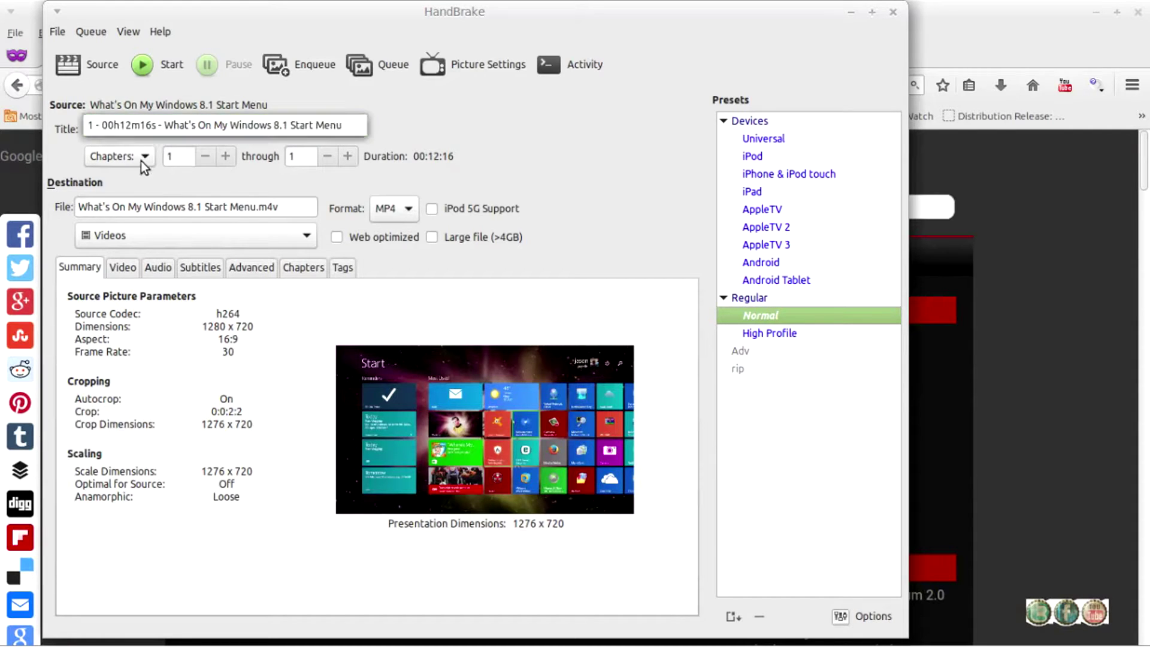
left_click(469, 126)
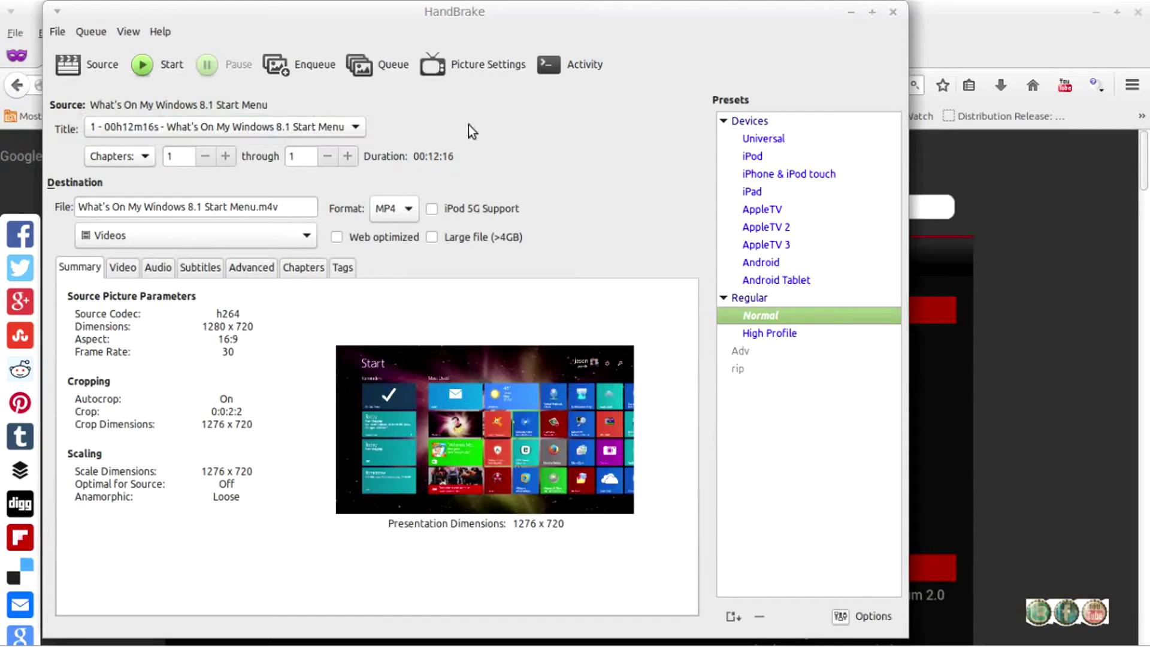
left_click(355, 131)
left_click(411, 121)
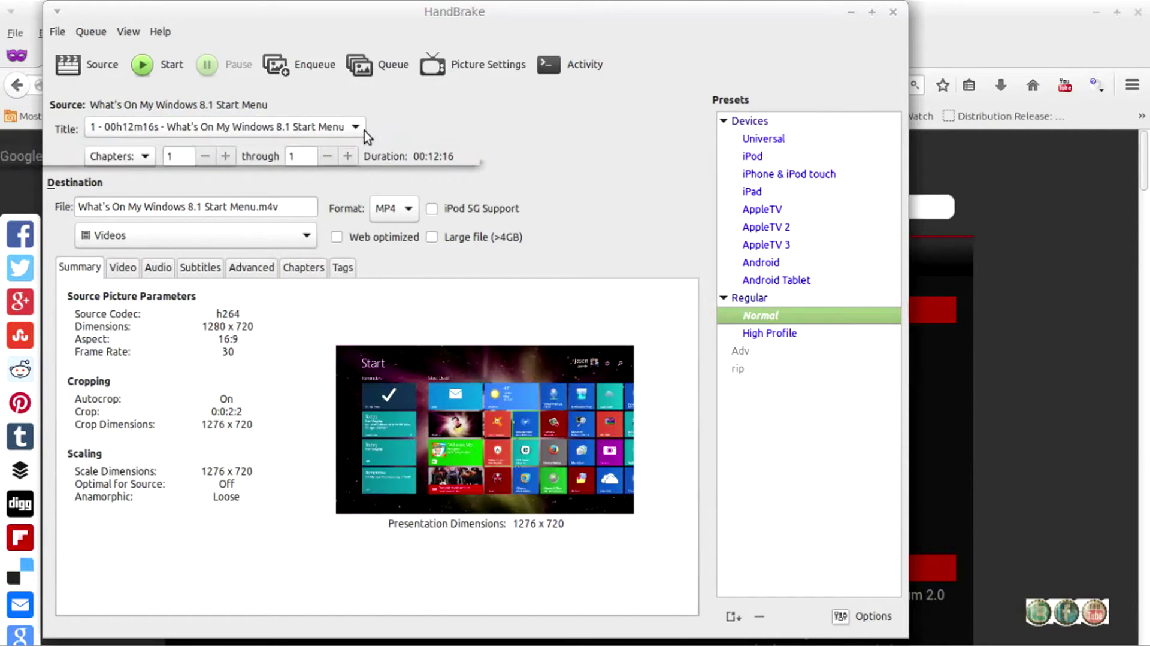
left_click(364, 131)
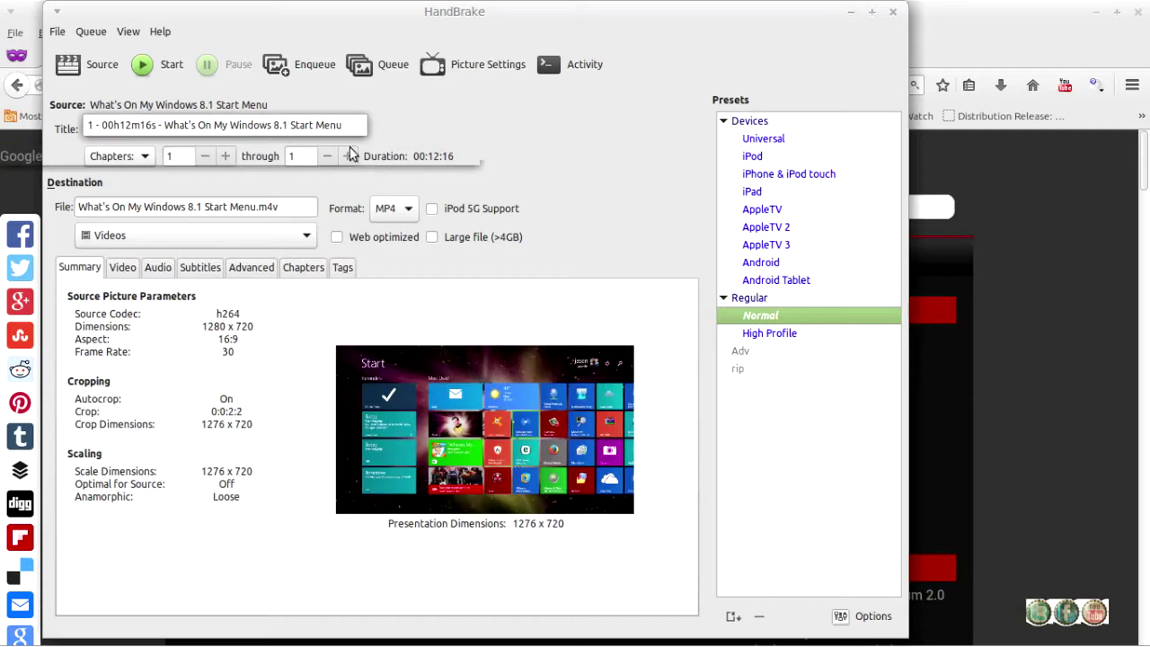
left_click(423, 124)
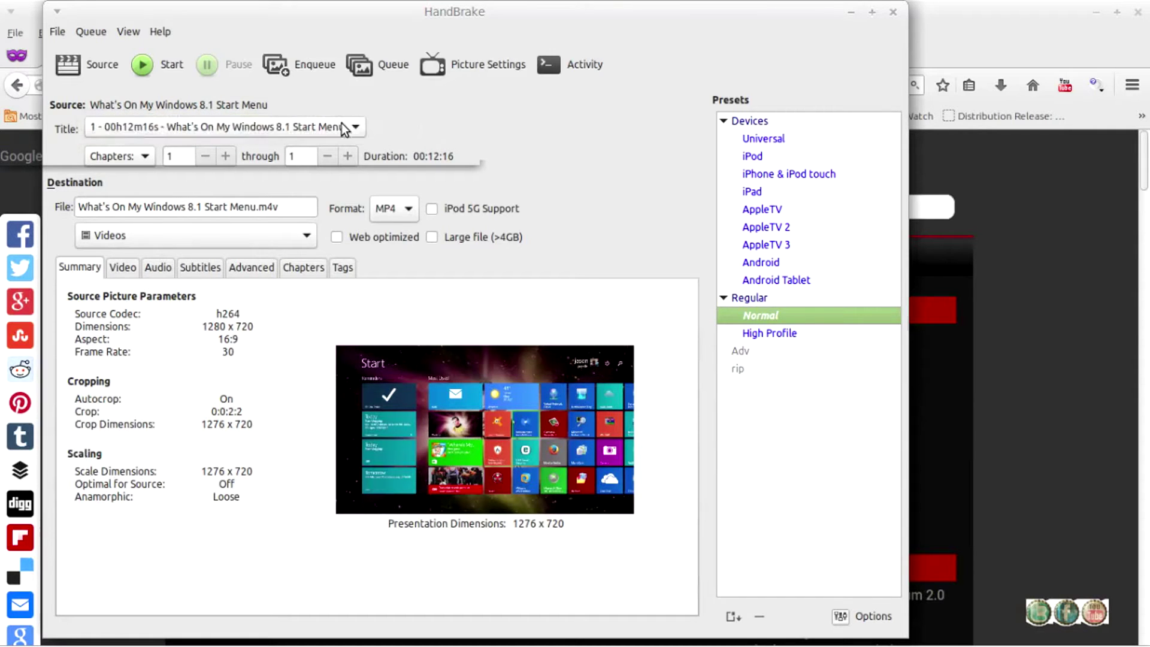
left_click(345, 128)
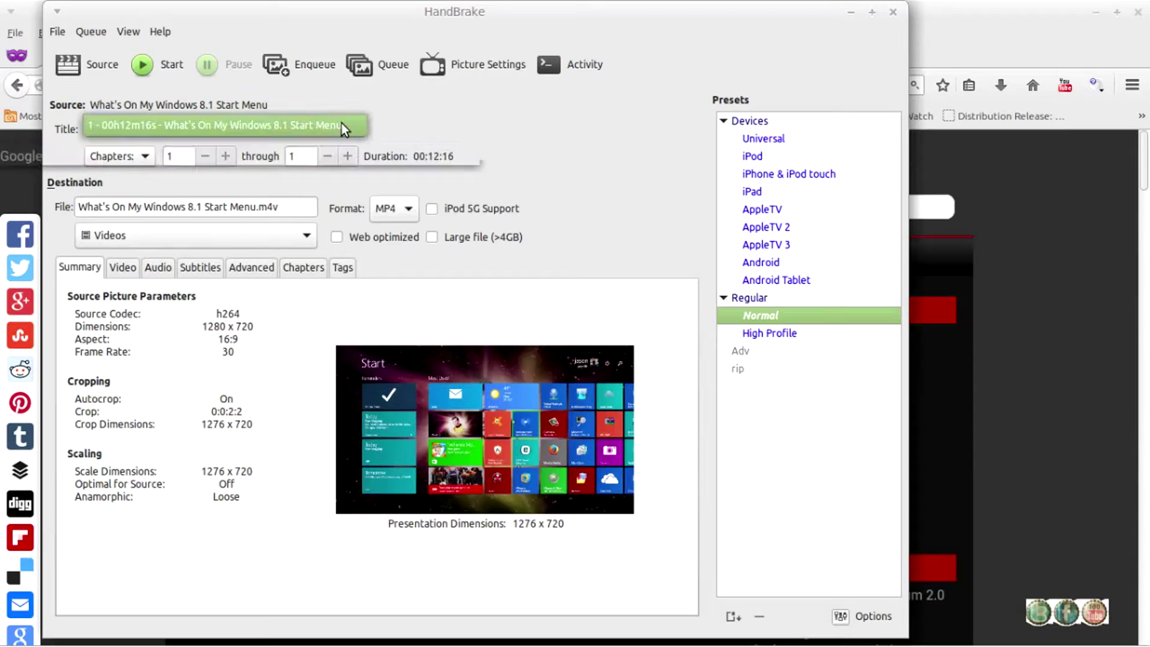
left_click(343, 123)
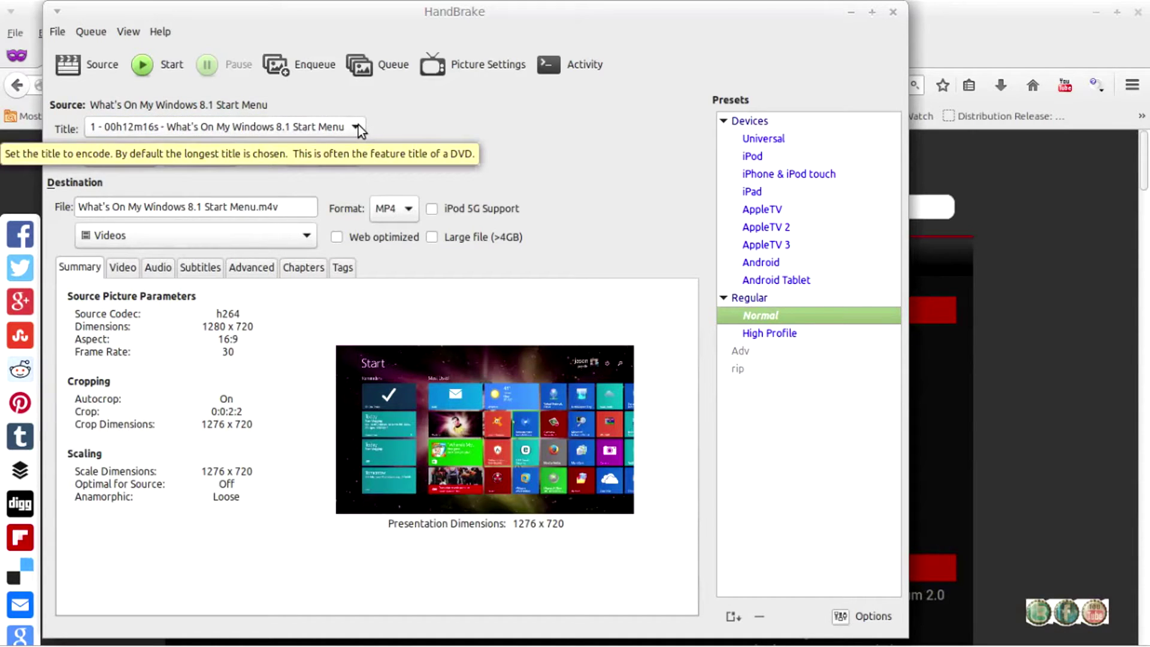
left_click(359, 126)
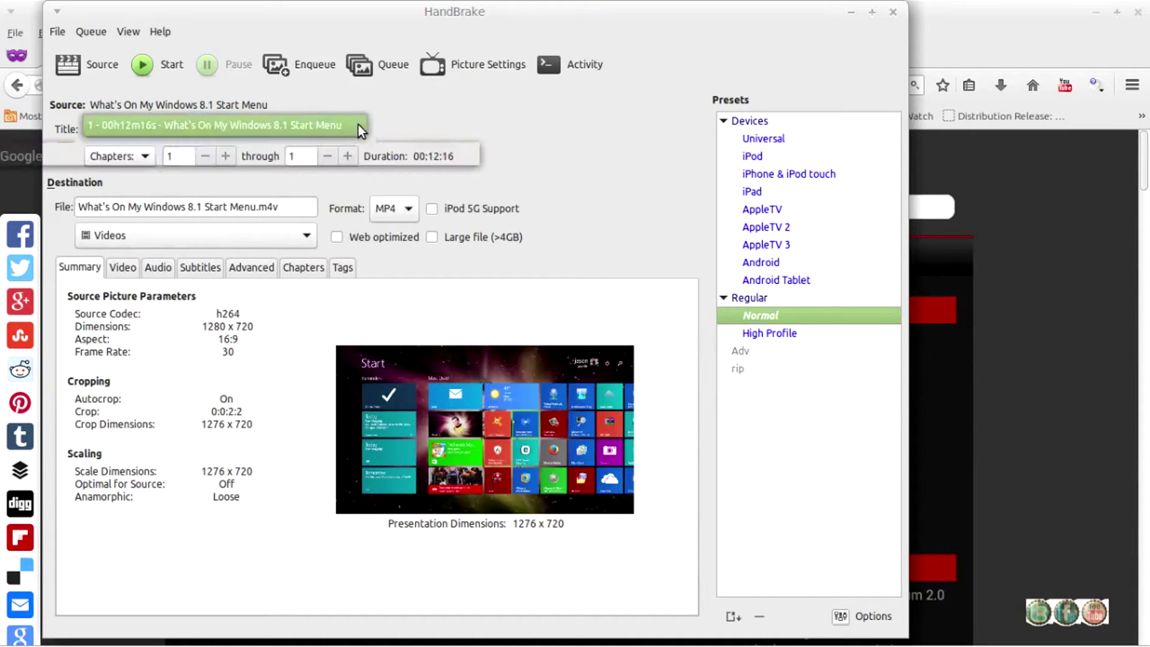
left_click(439, 110)
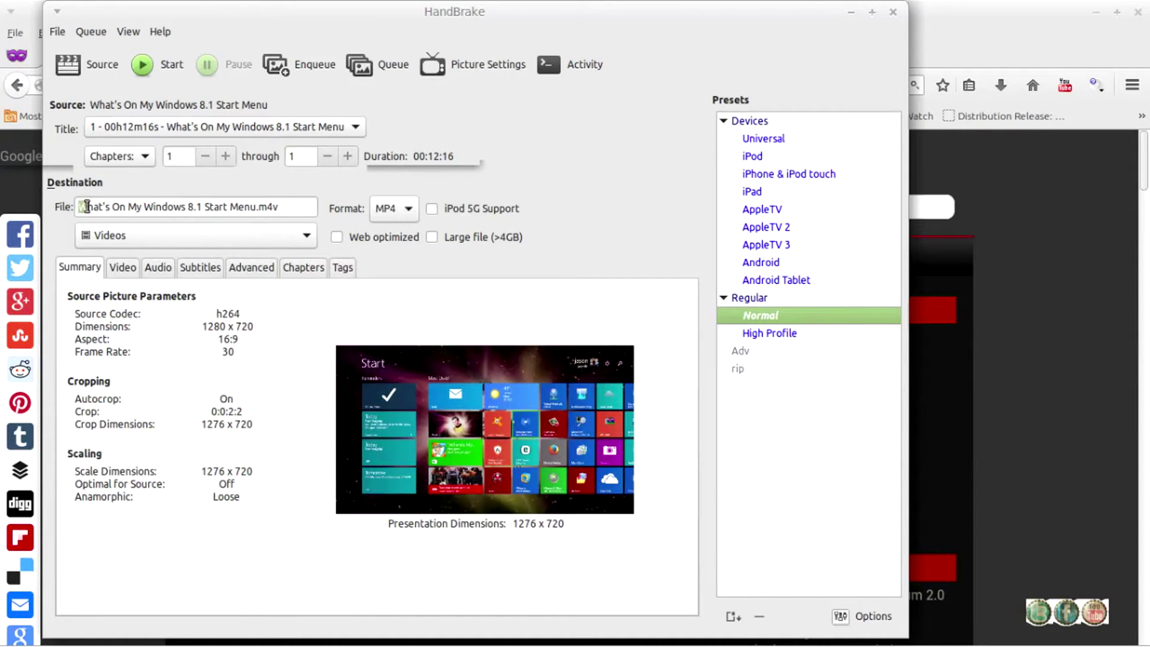
- Review the destination file name and folder choices, keeping MP4 as the format and Web optimized off
left_click_drag(78, 208, 281, 207)
left_click(287, 206)
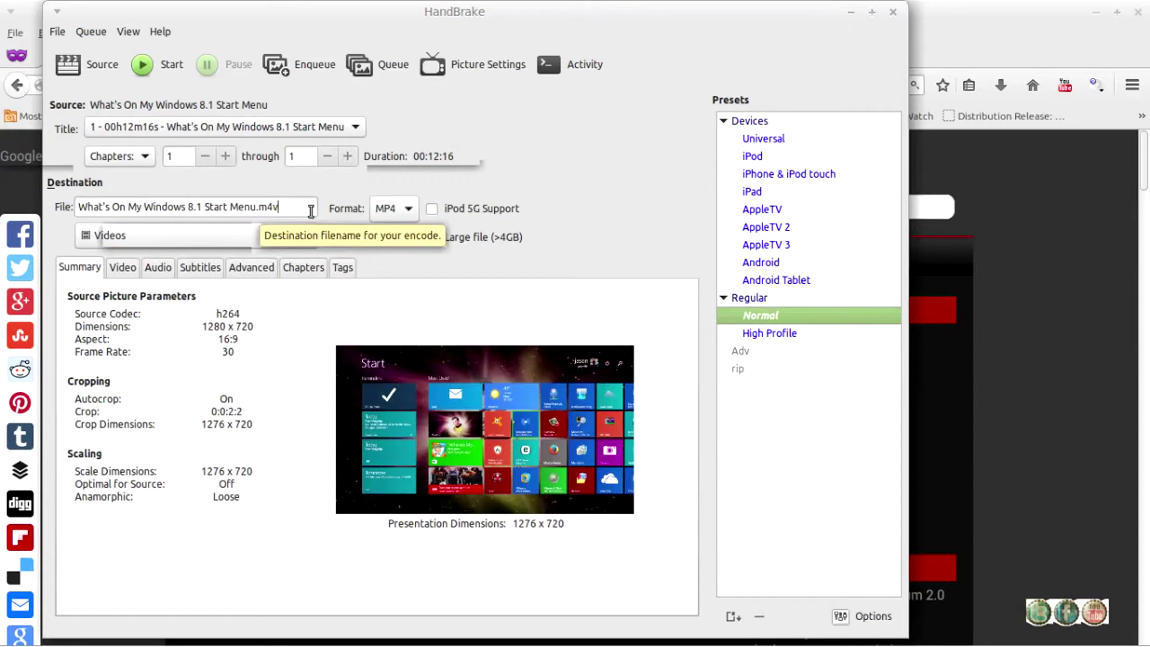
left_click(386, 210)
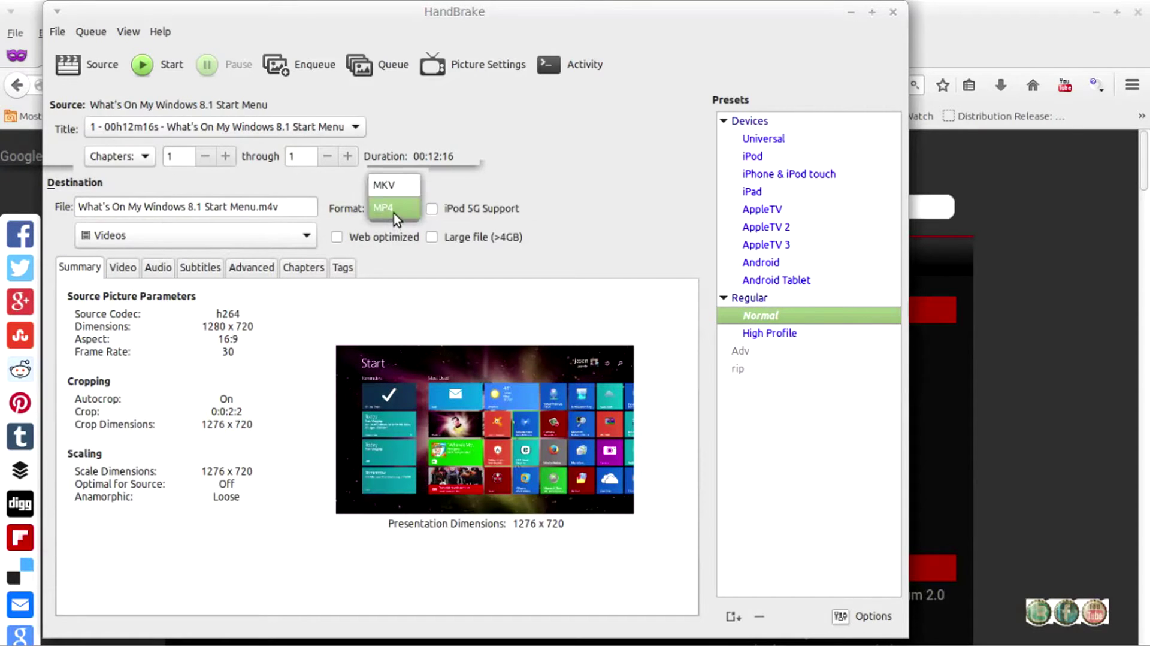
left_click(394, 213)
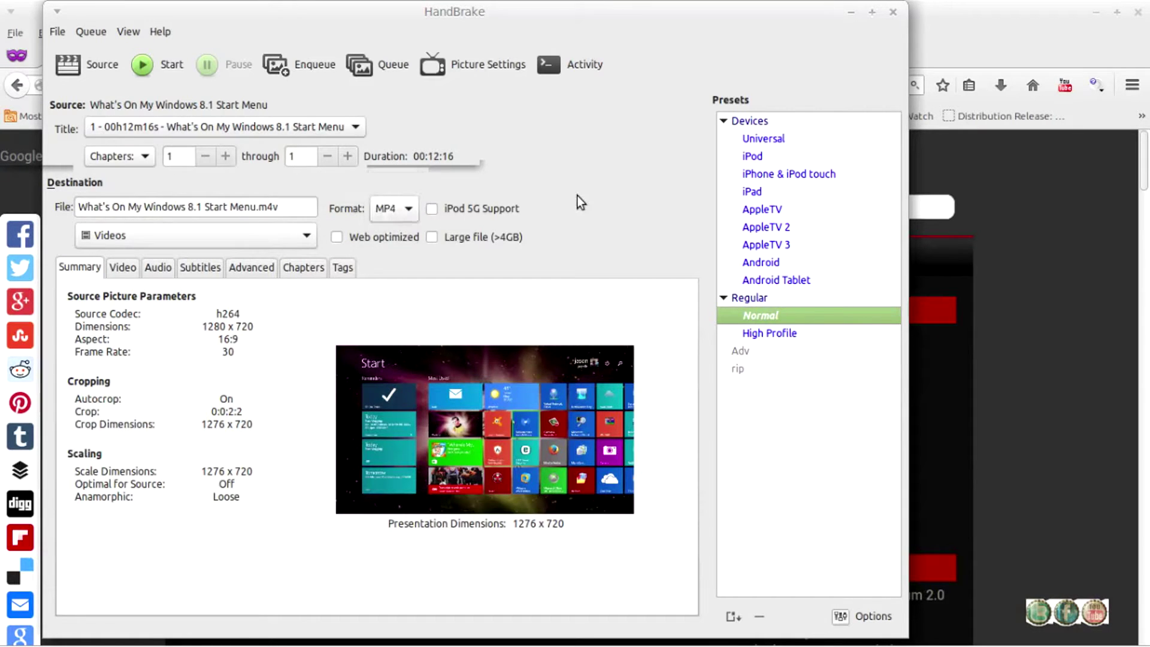
left_click(214, 239)
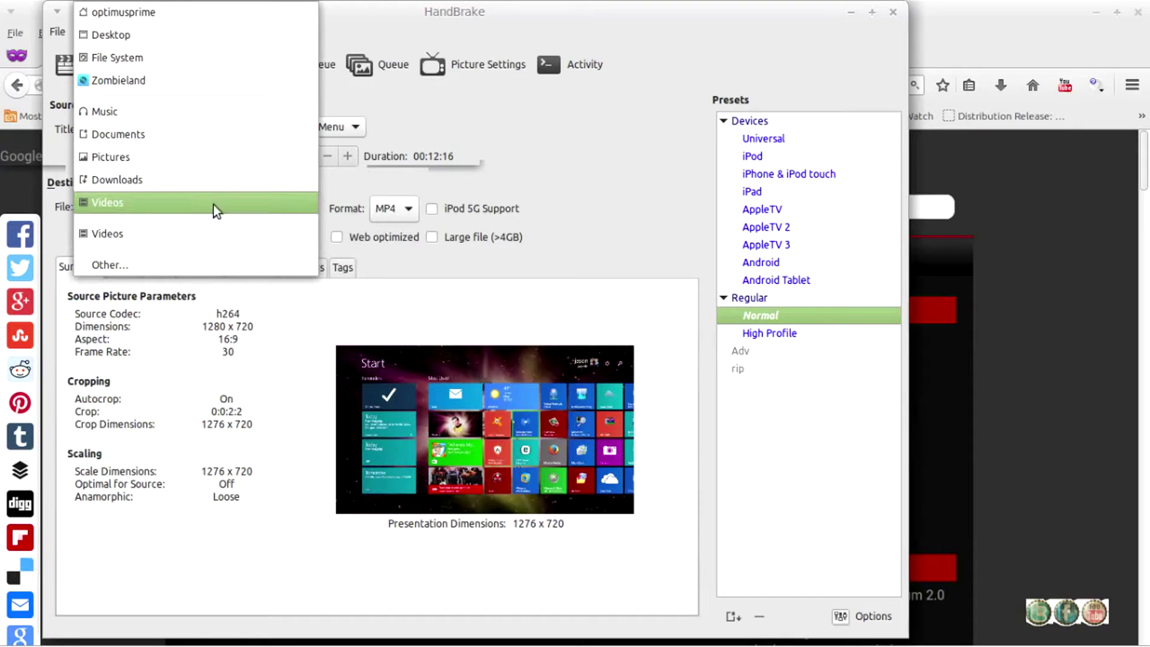
left_click(634, 196)
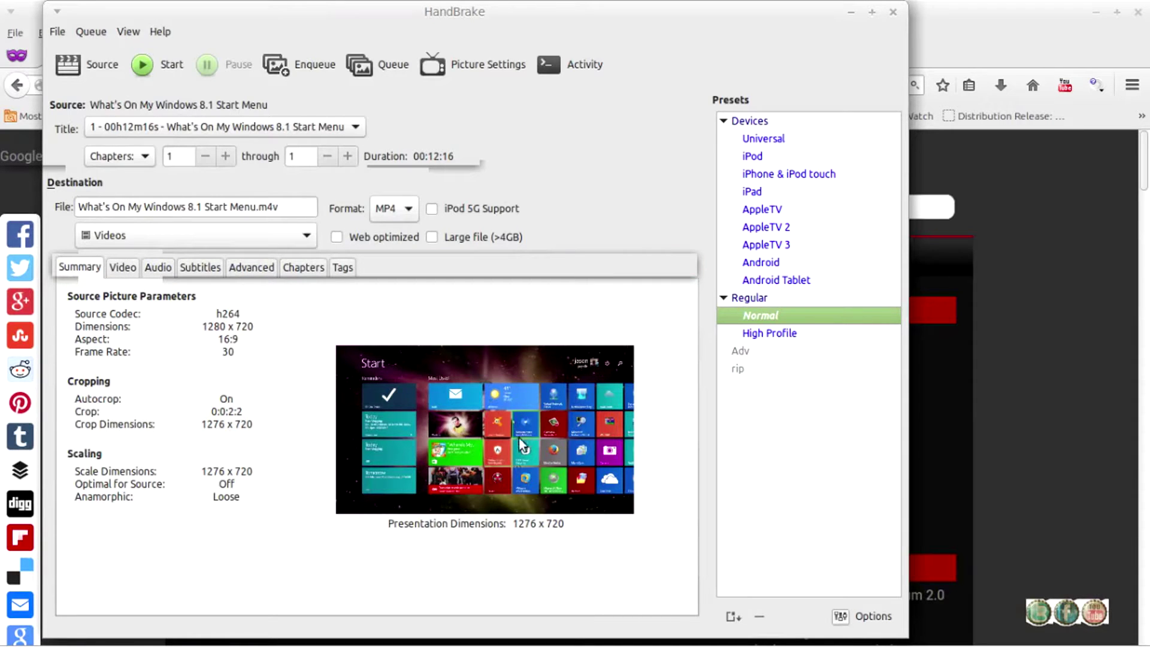
left_click(341, 236)
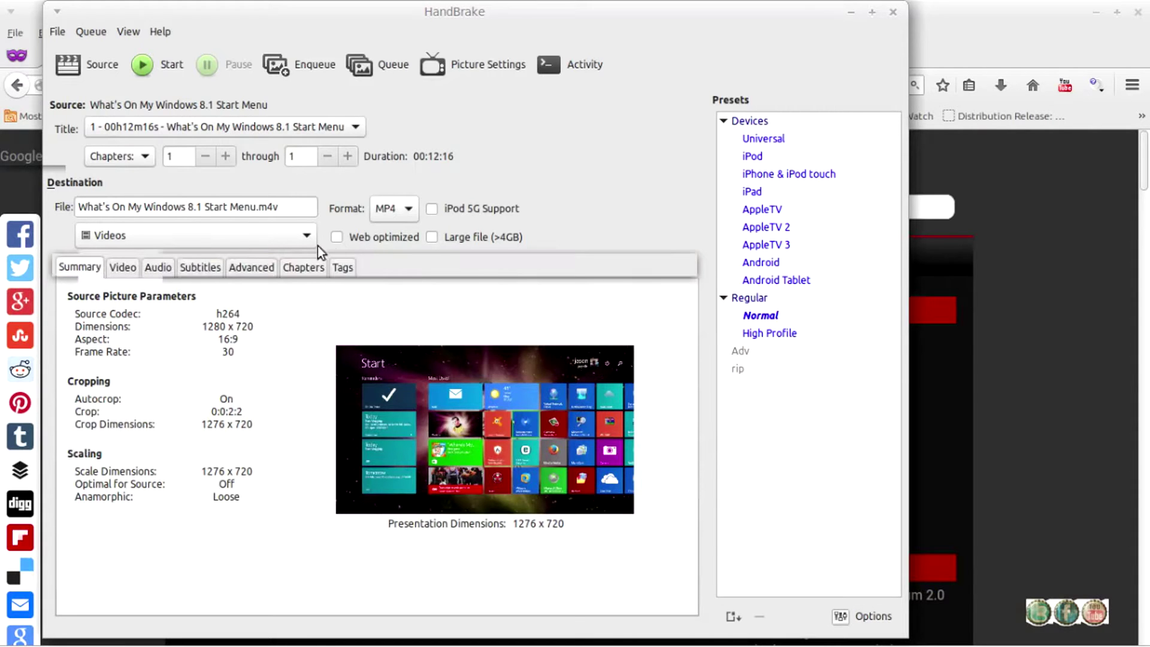
left_click(338, 237)
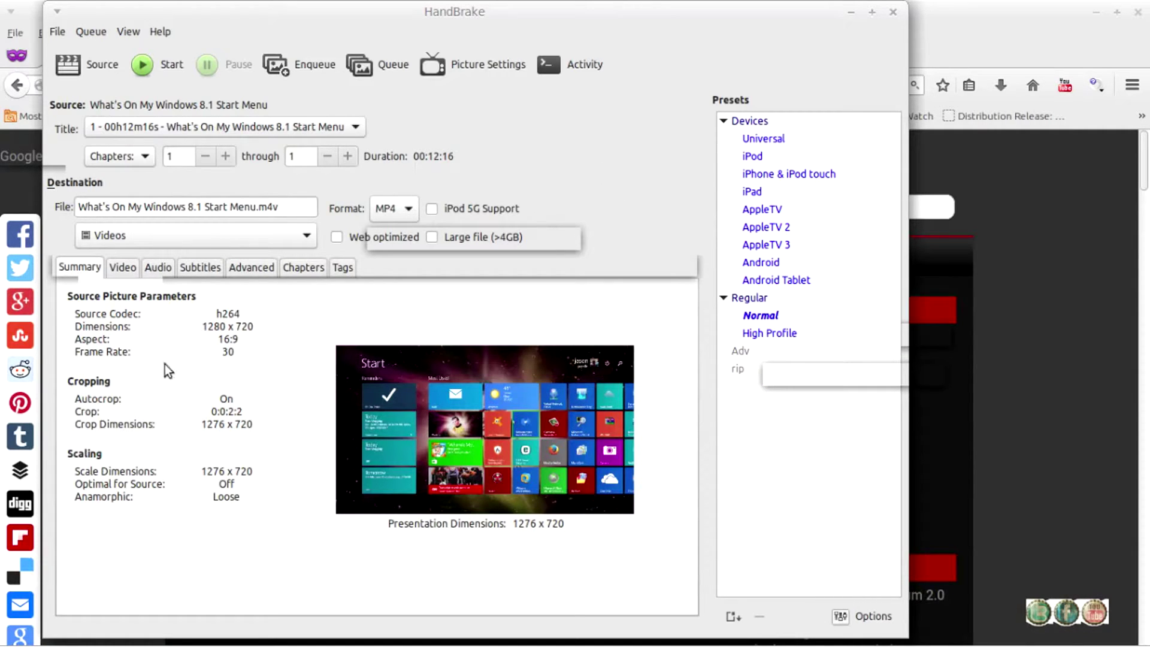
- View the picture preview of the source video, then close it
left_click(470, 71)
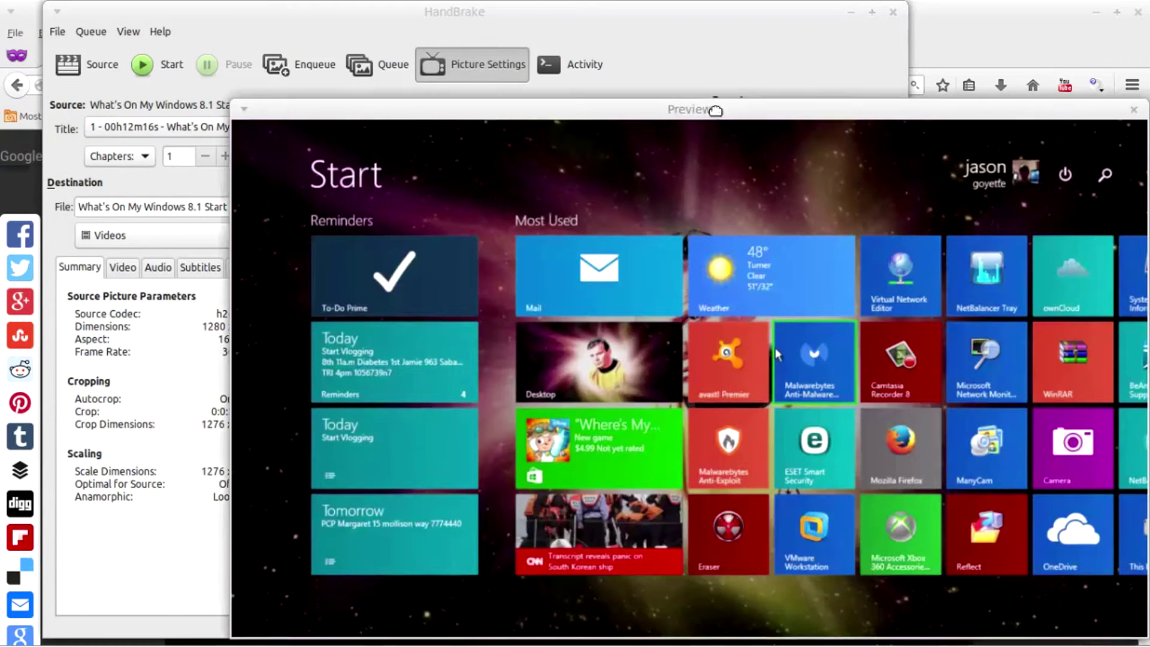
left_click_drag(722, 105, 556, 55)
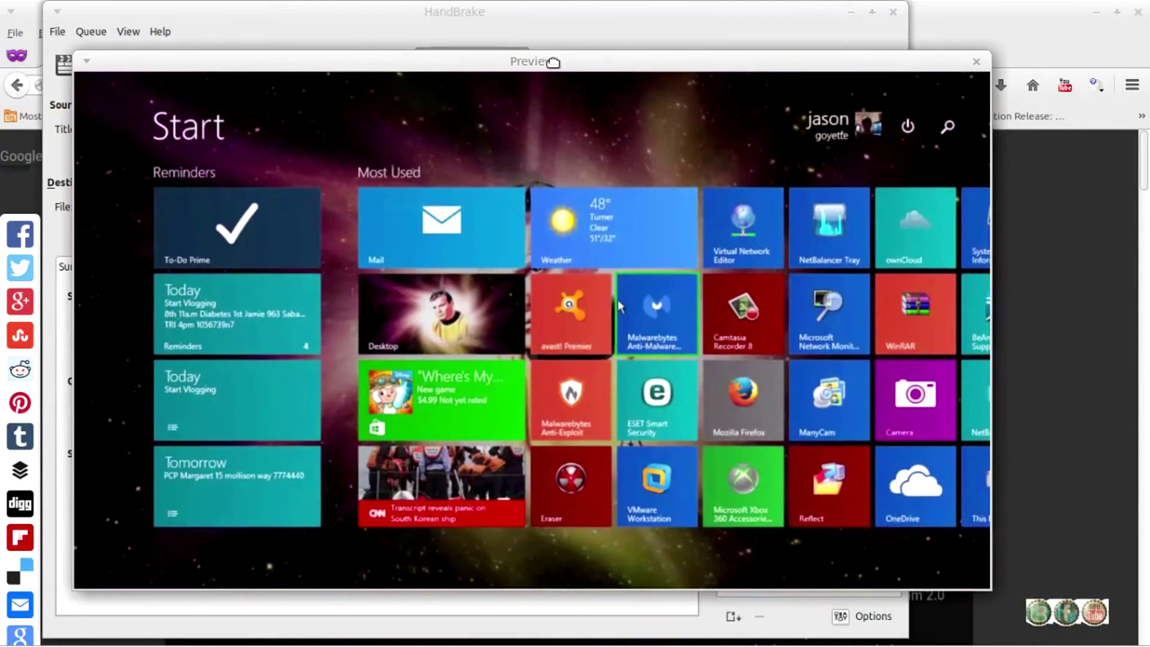
left_click(977, 60)
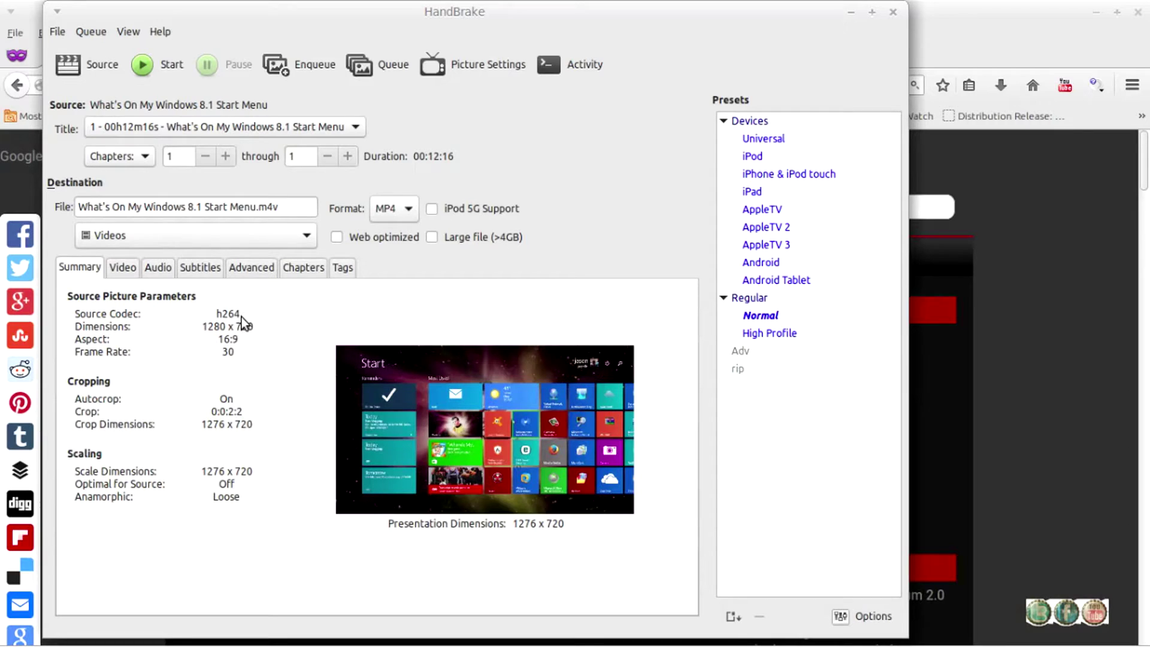
- Review the video encoding settings, keeping H.264 (x264) as the encoder and the framerate Same as source
left_click(123, 267)
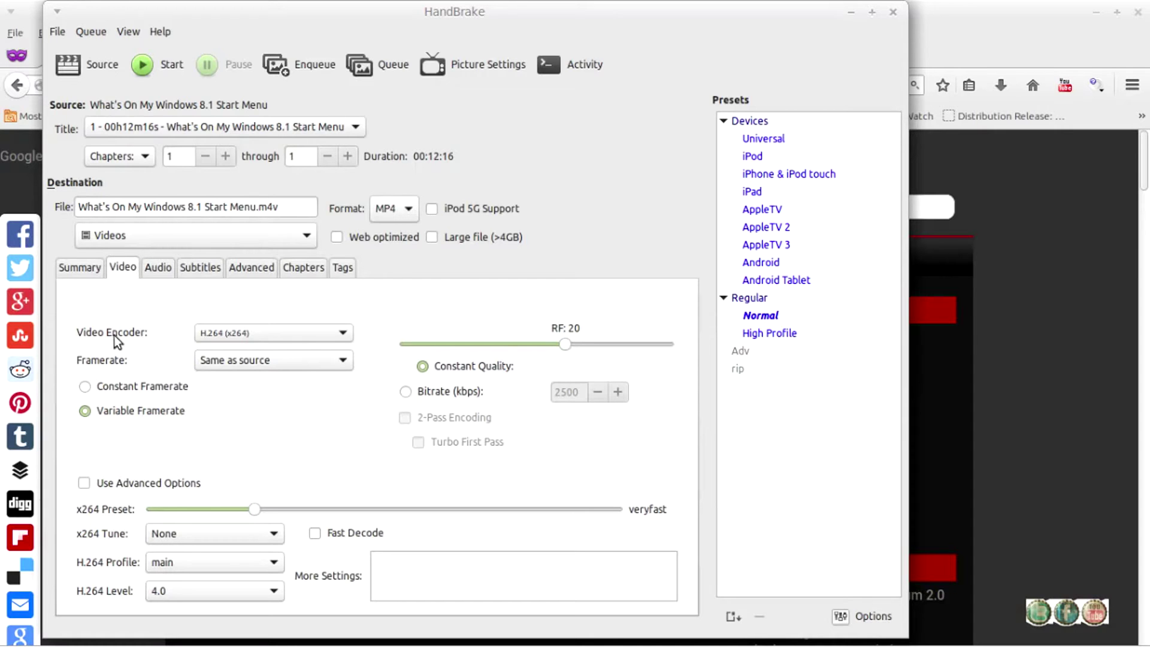
left_click(267, 336)
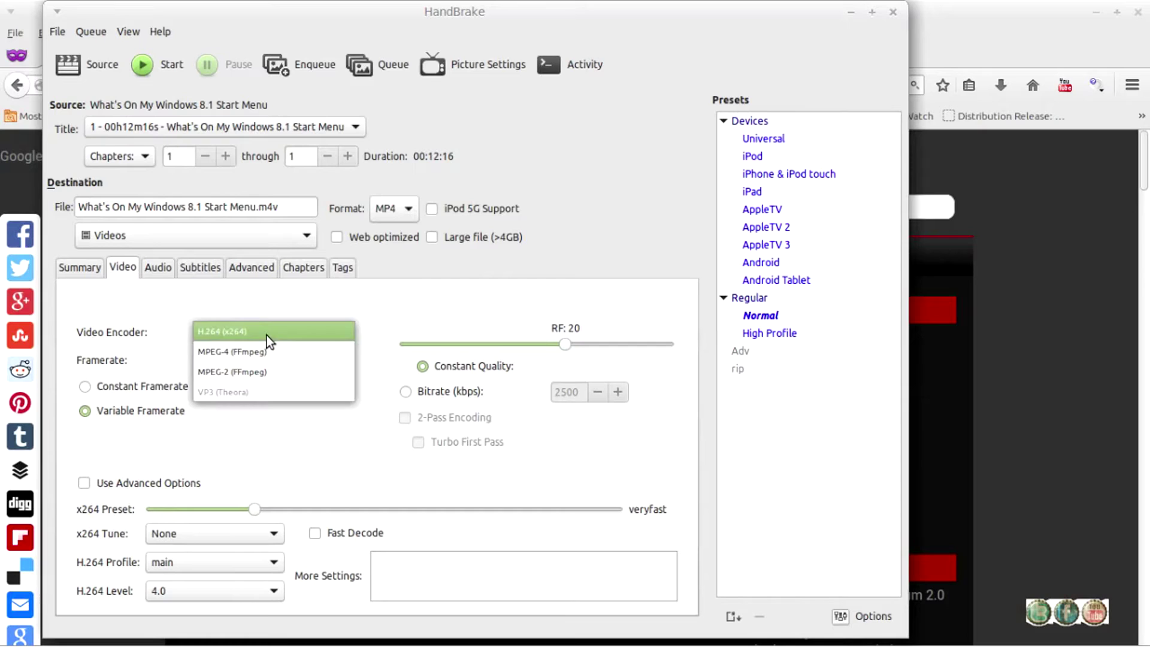
left_click(267, 335)
left_click(242, 361)
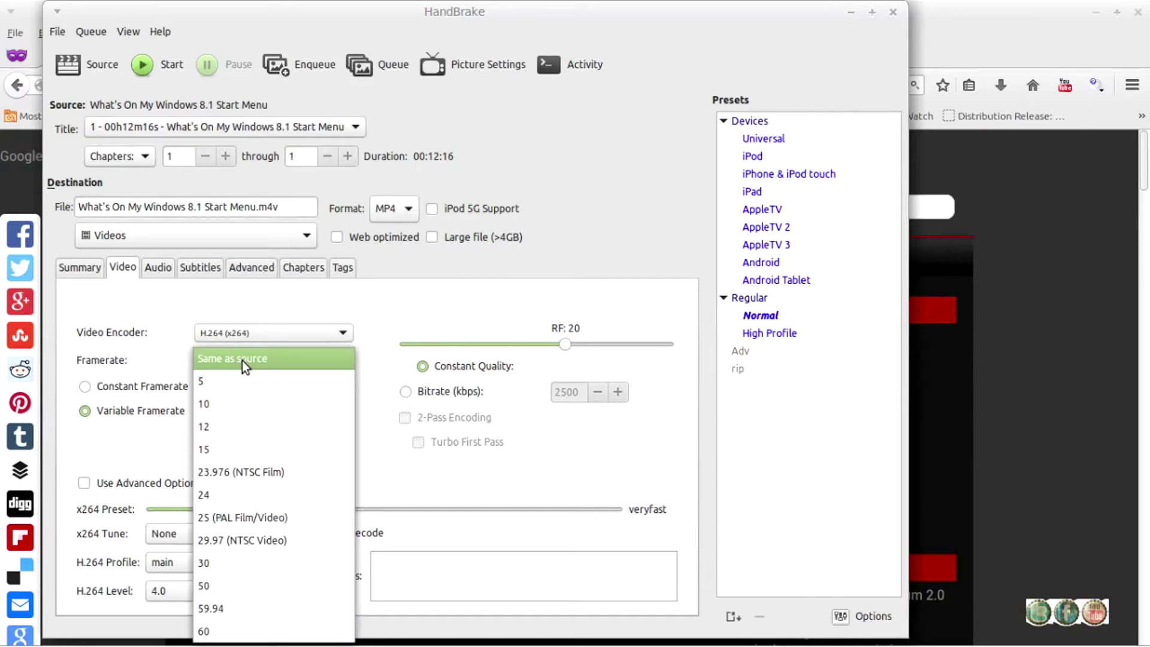
left_click(242, 360)
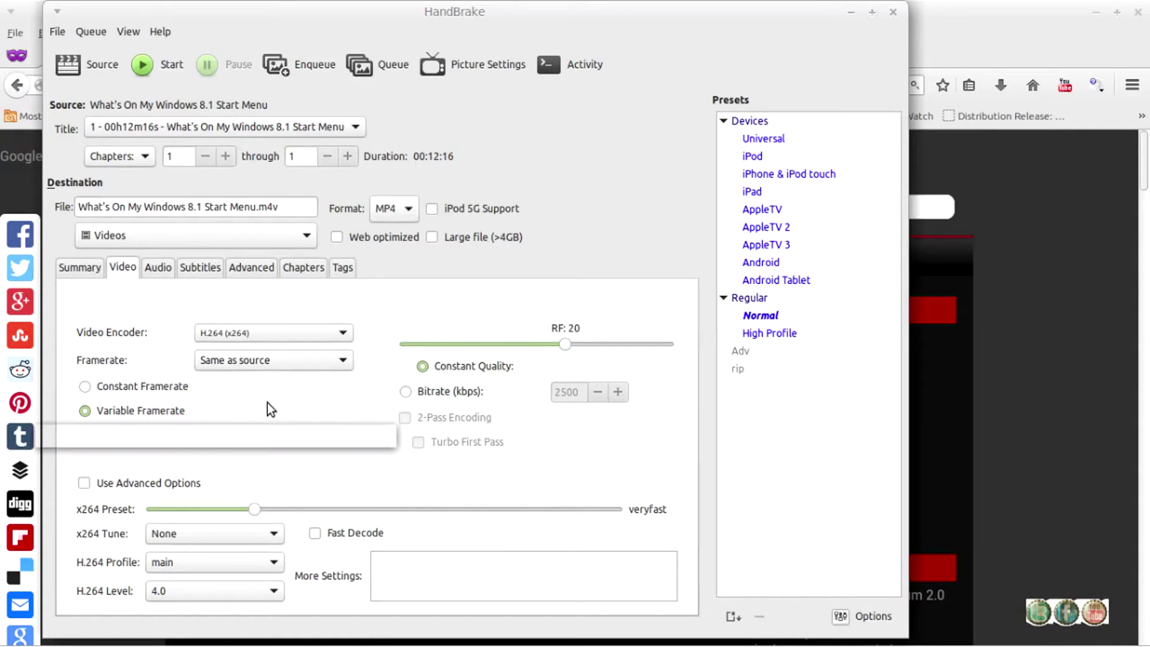
mouse_move(566, 345)
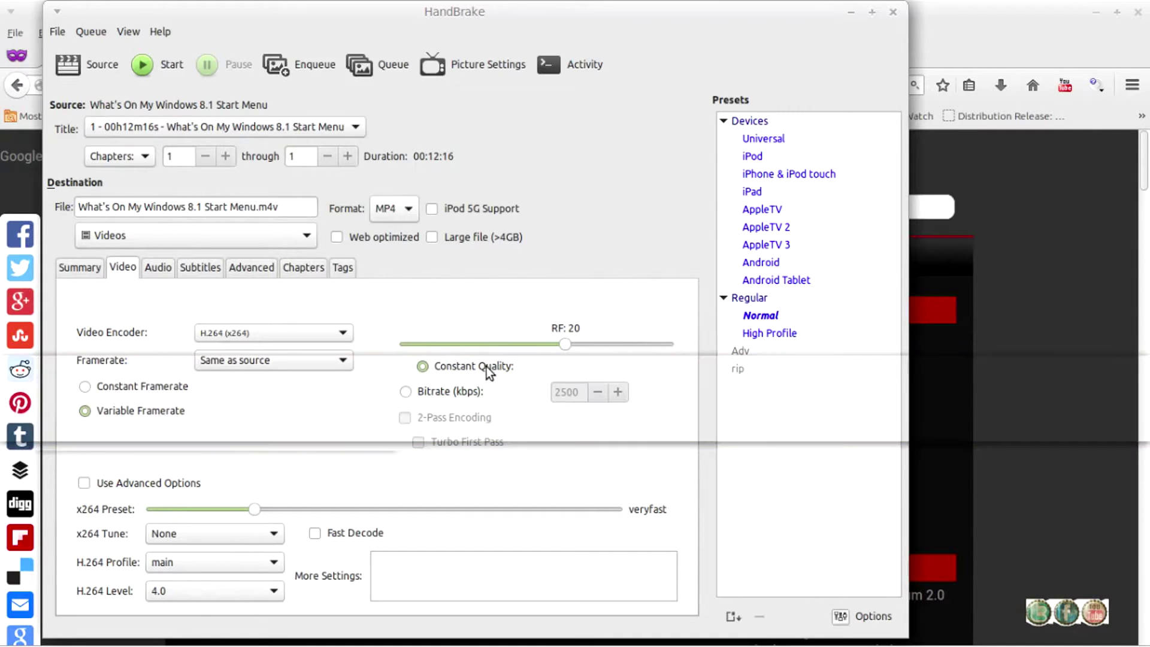
mouse_move(486, 367)
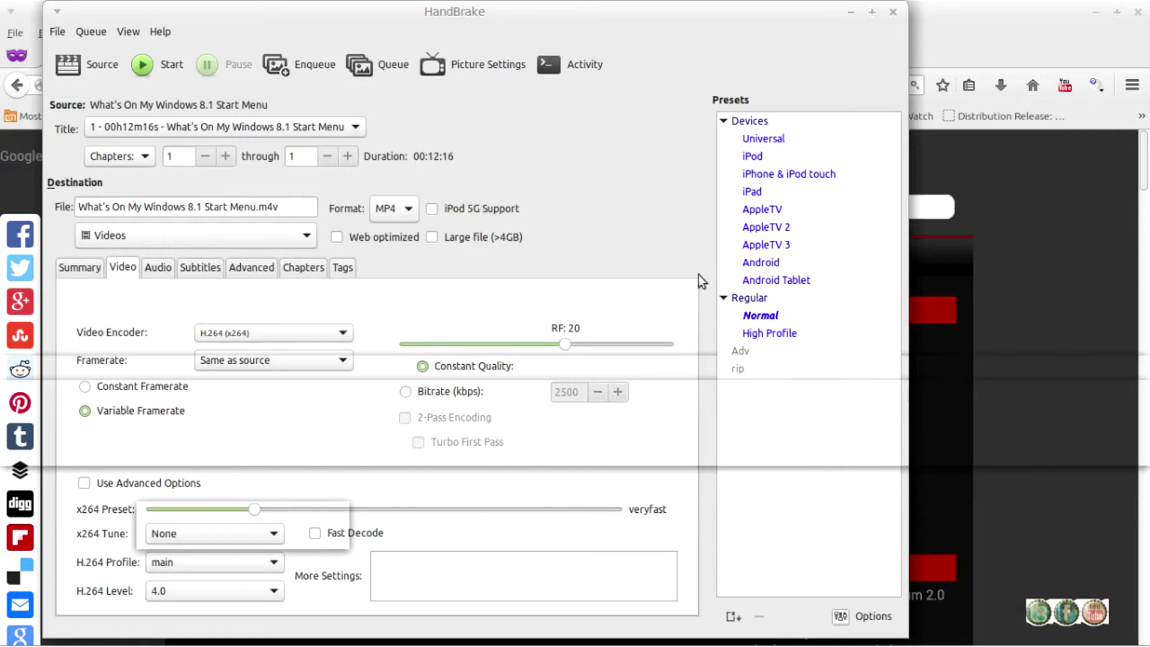
- Review the audio track settings, keeping AAC (faac) as the encoder and Stereo as the mix
left_click(157, 268)
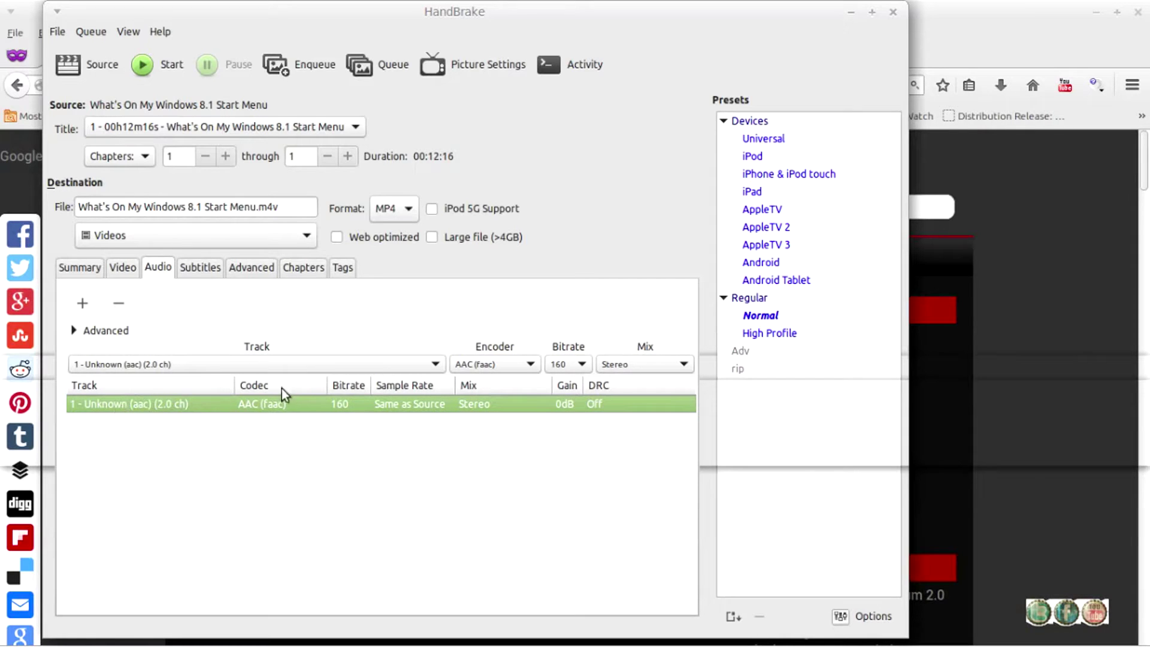
left_click(569, 366)
left_click(637, 364)
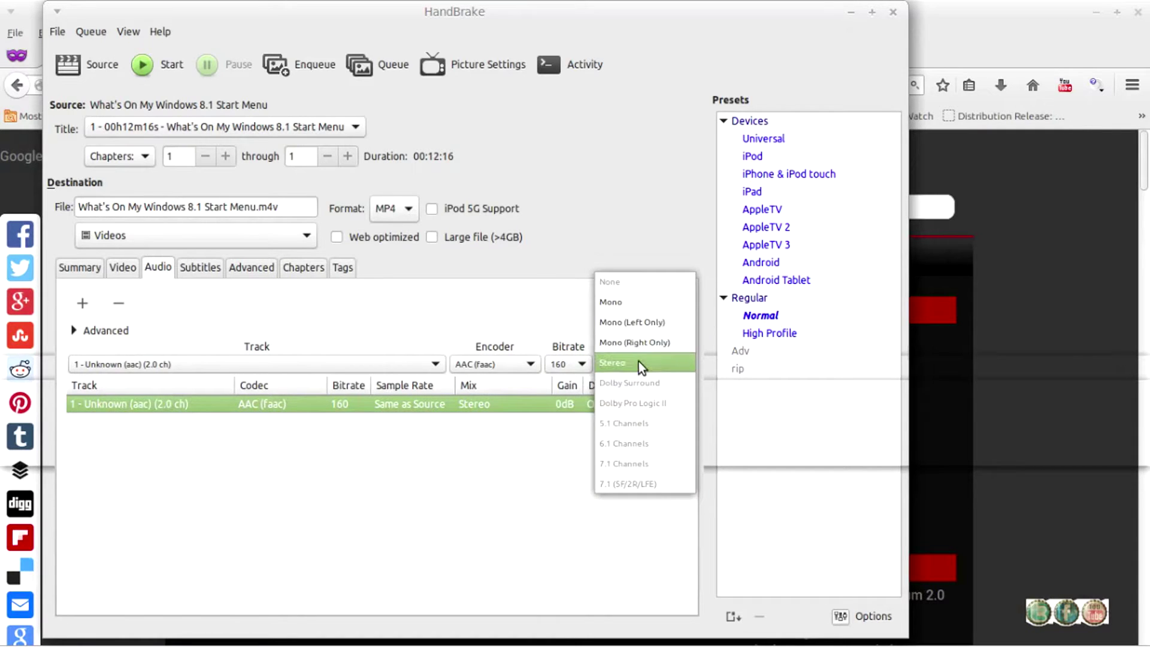
left_click(638, 361)
left_click(482, 366)
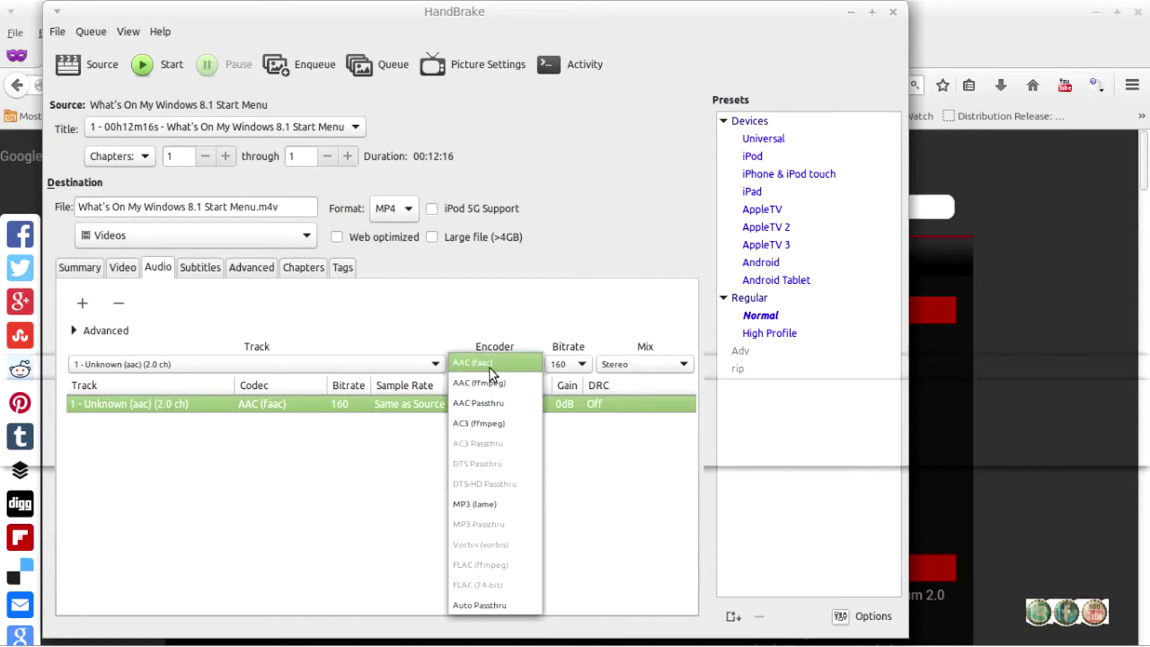
left_click(544, 309)
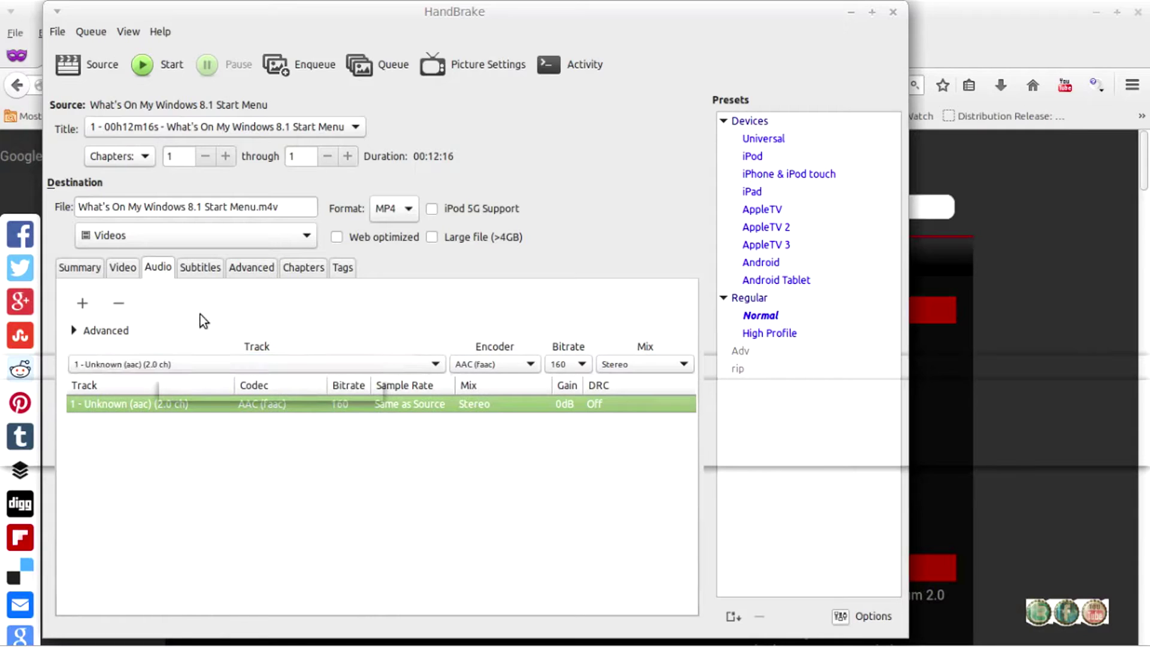
- Look through the subtitle, advanced and chapter settings, and view the range unit choices, keeping Chapters
left_click(195, 270)
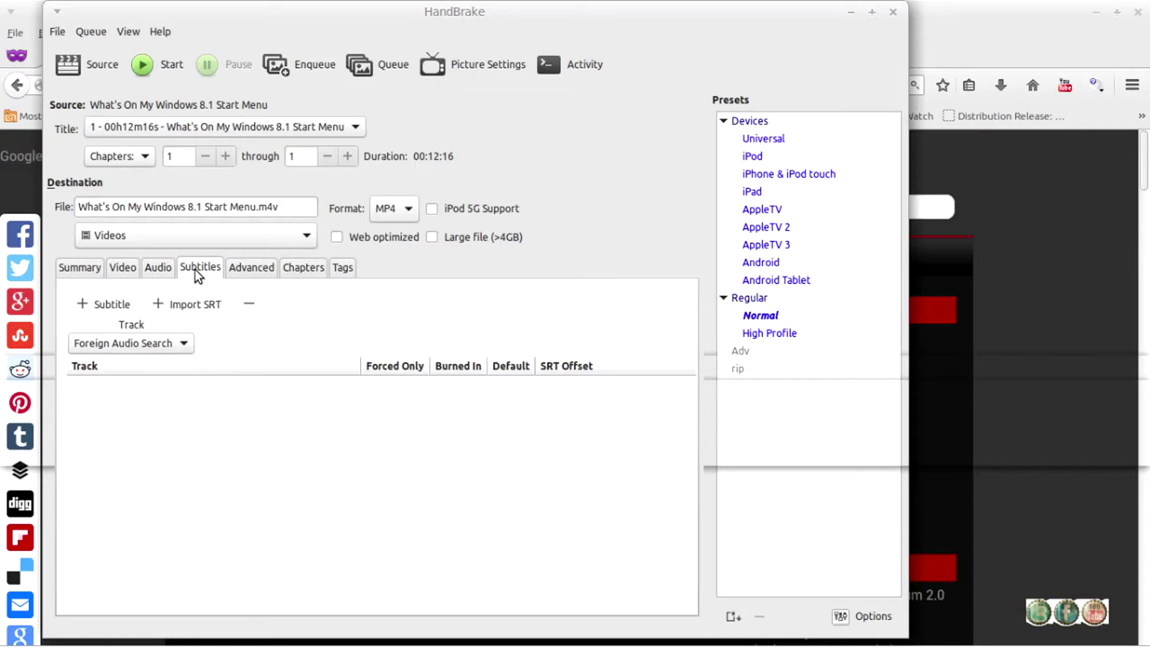
left_click(242, 271)
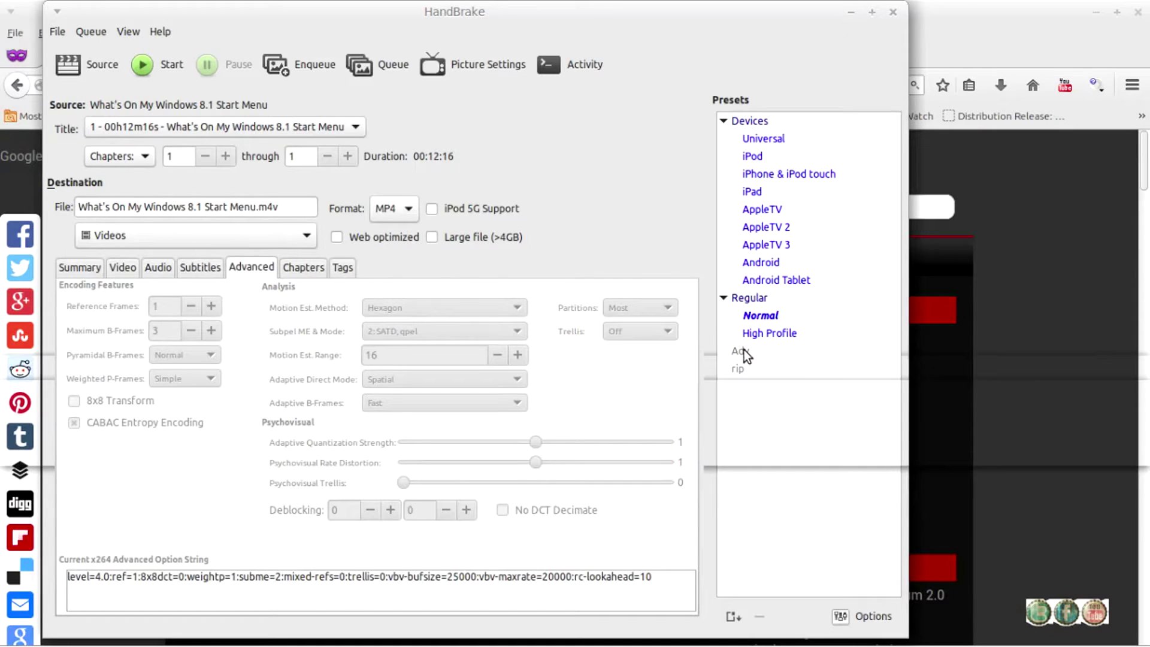
left_click(308, 275)
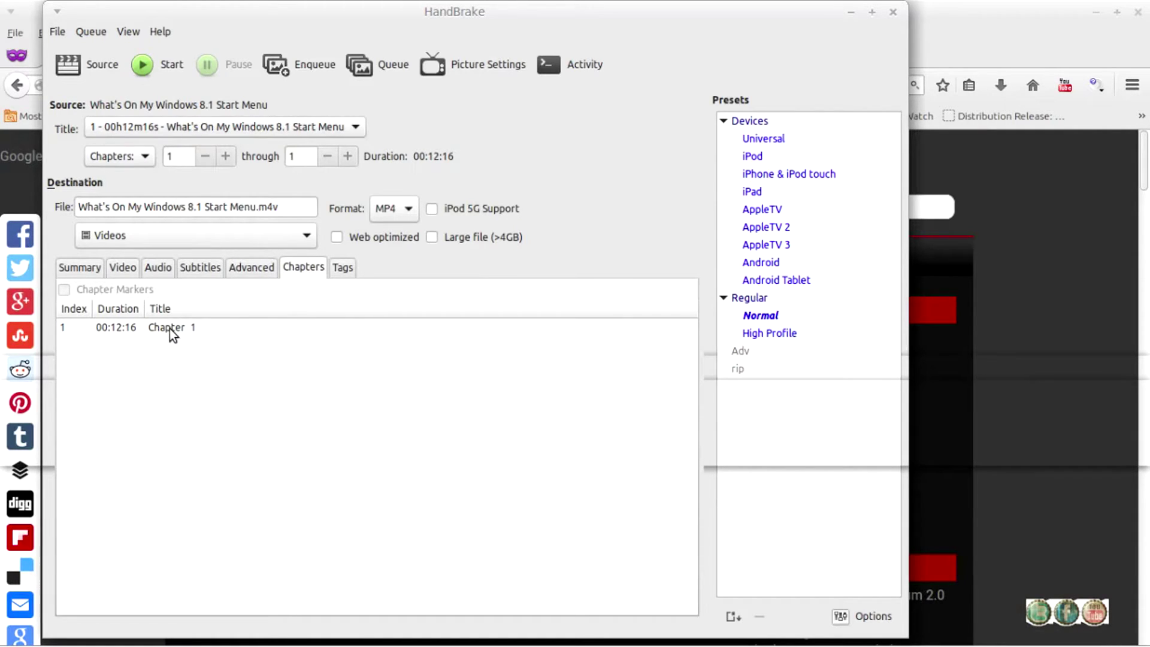
left_click(136, 158)
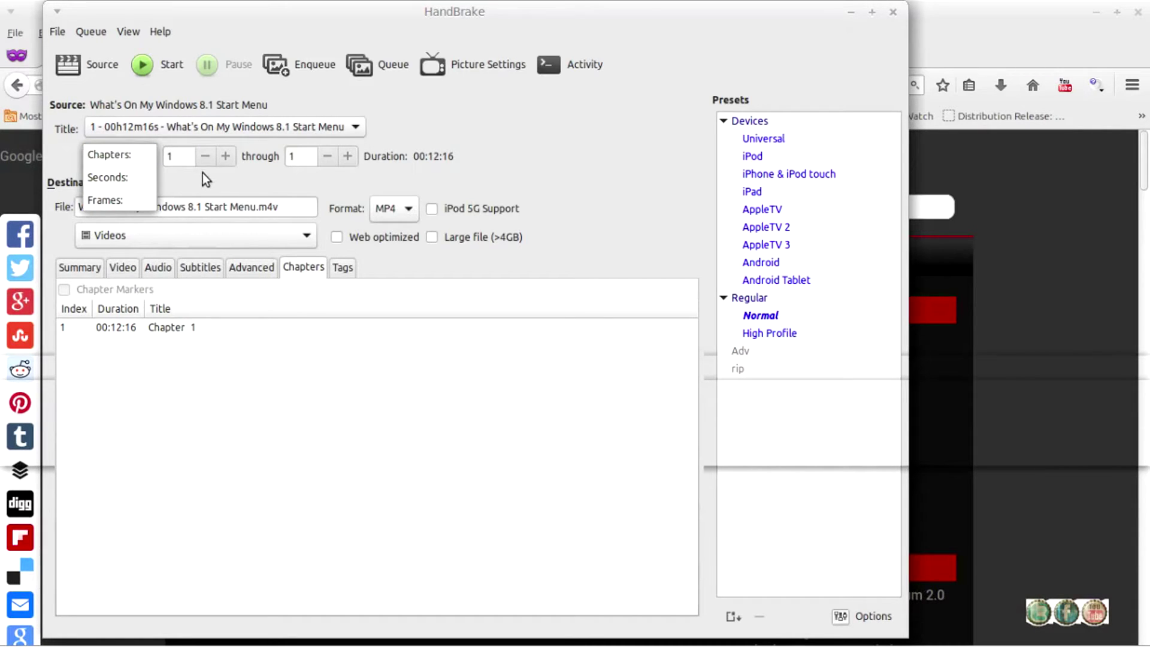
left_click(195, 187)
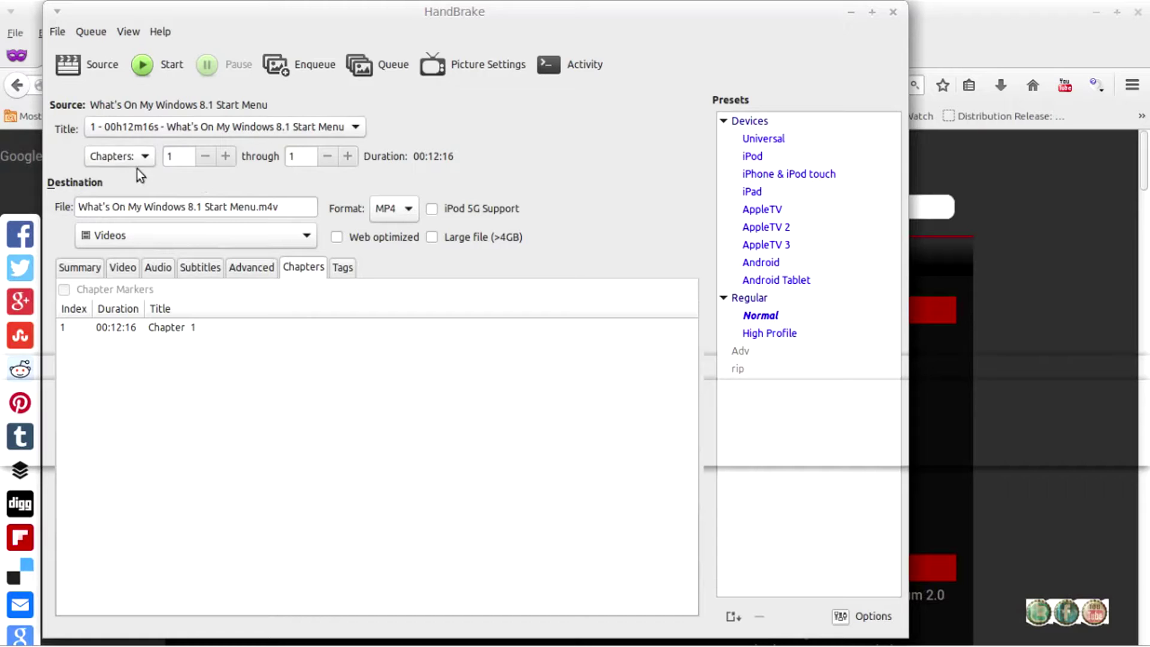
- Review the metadata tag fields and highlight the whole Title tag text without editing it
left_click(351, 274)
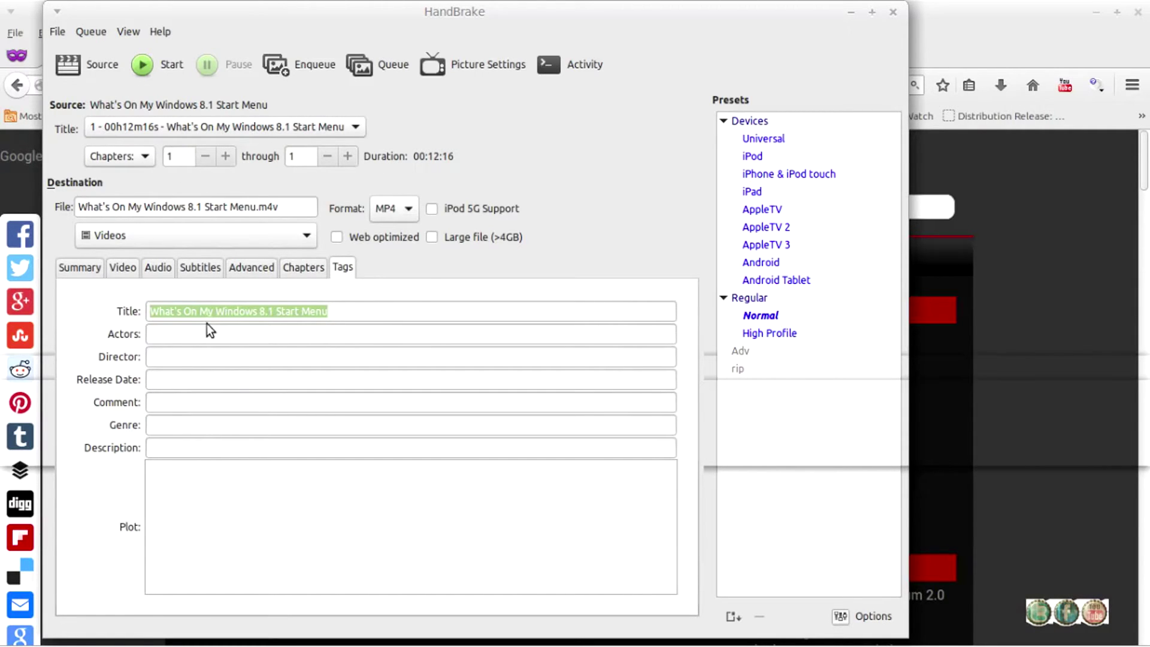
left_click(185, 310)
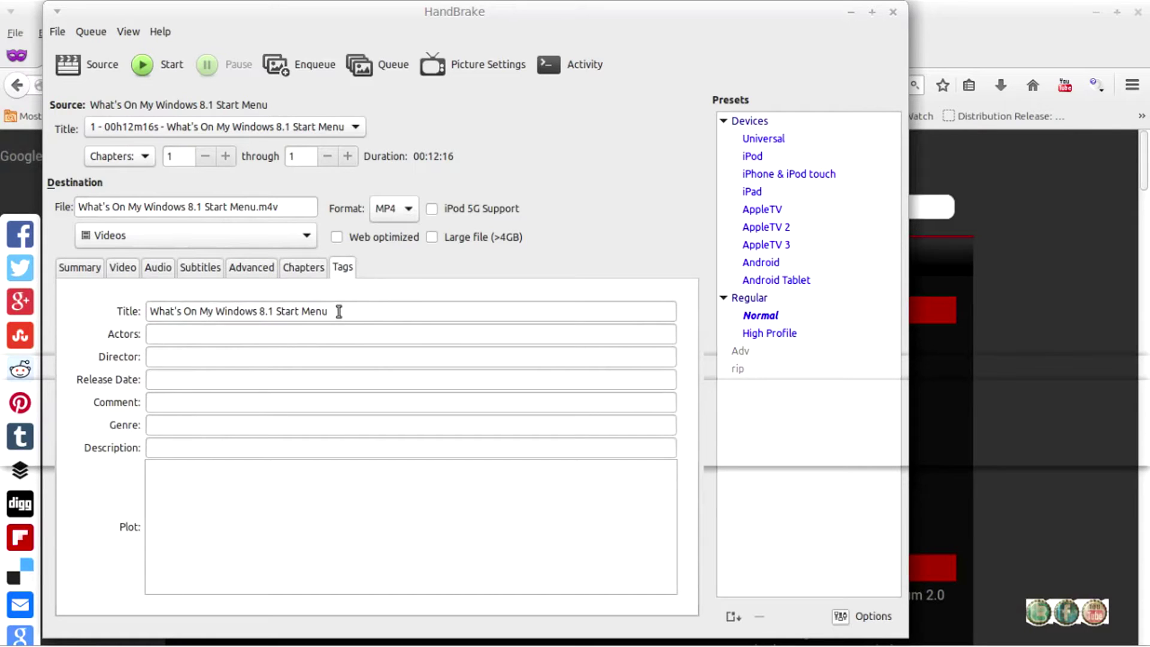
left_click_drag(336, 310, 124, 310)
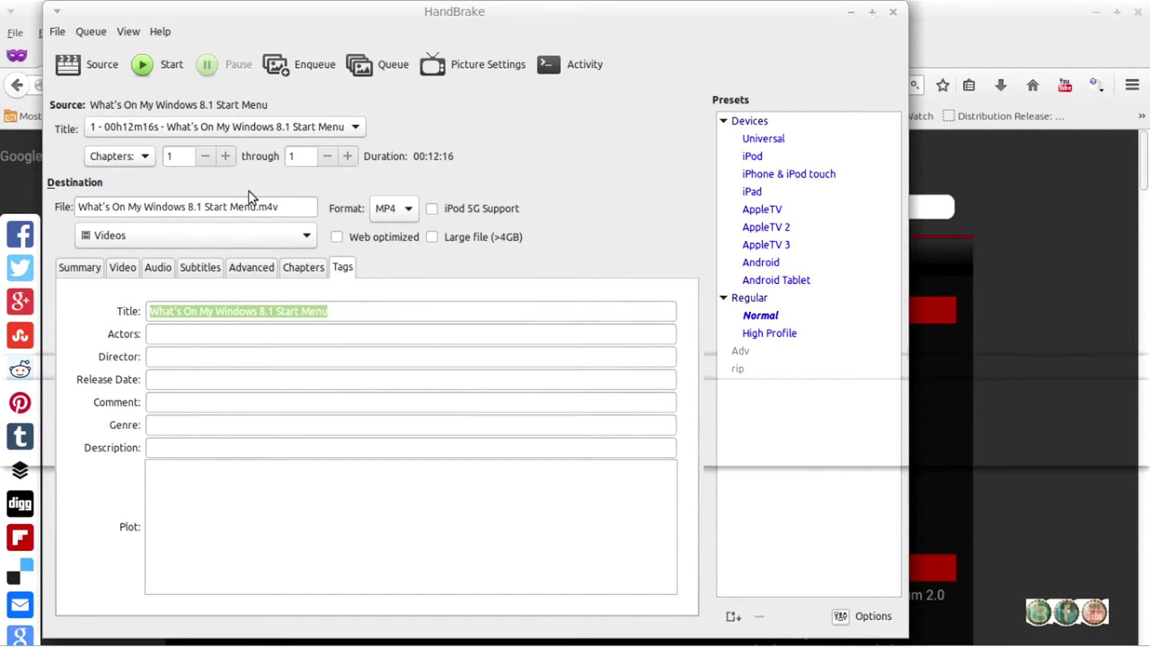
- Start encoding the loaded video, then stop by cancelling the current encode
left_click(148, 74)
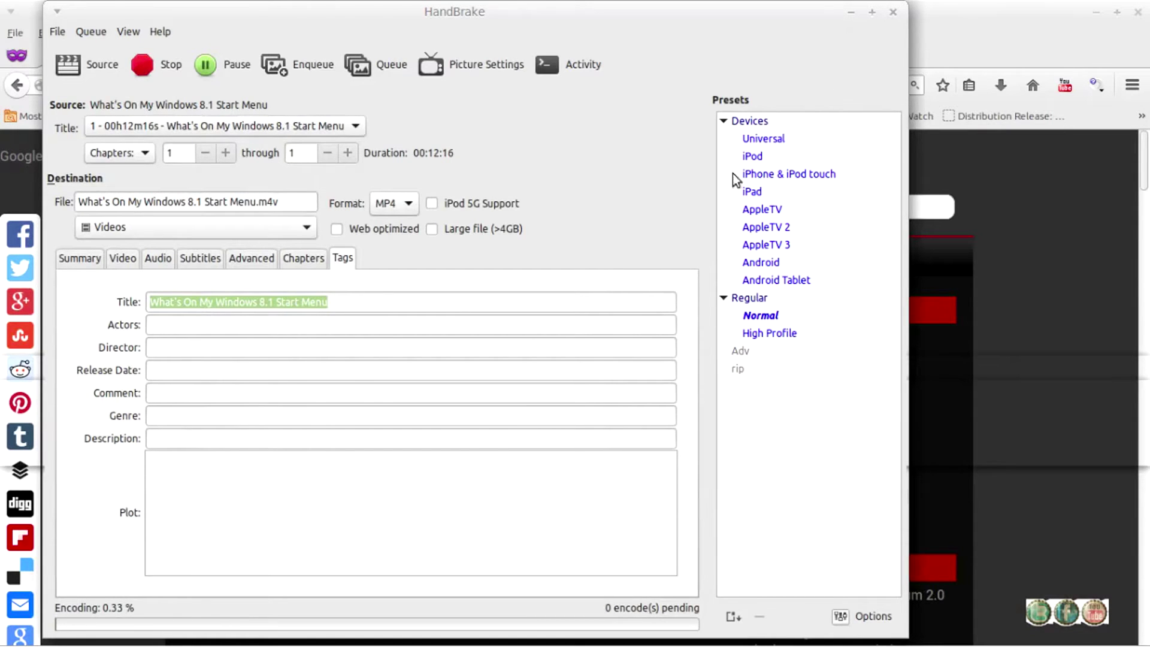
mouse_move(1015, 5)
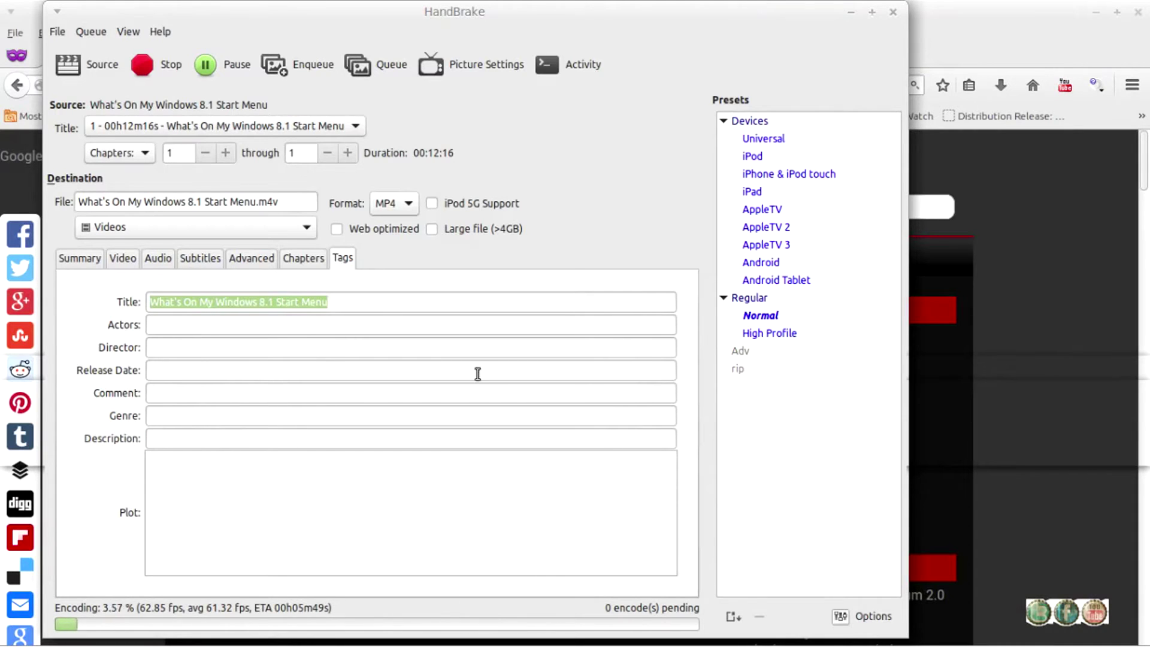
left_click(180, 73)
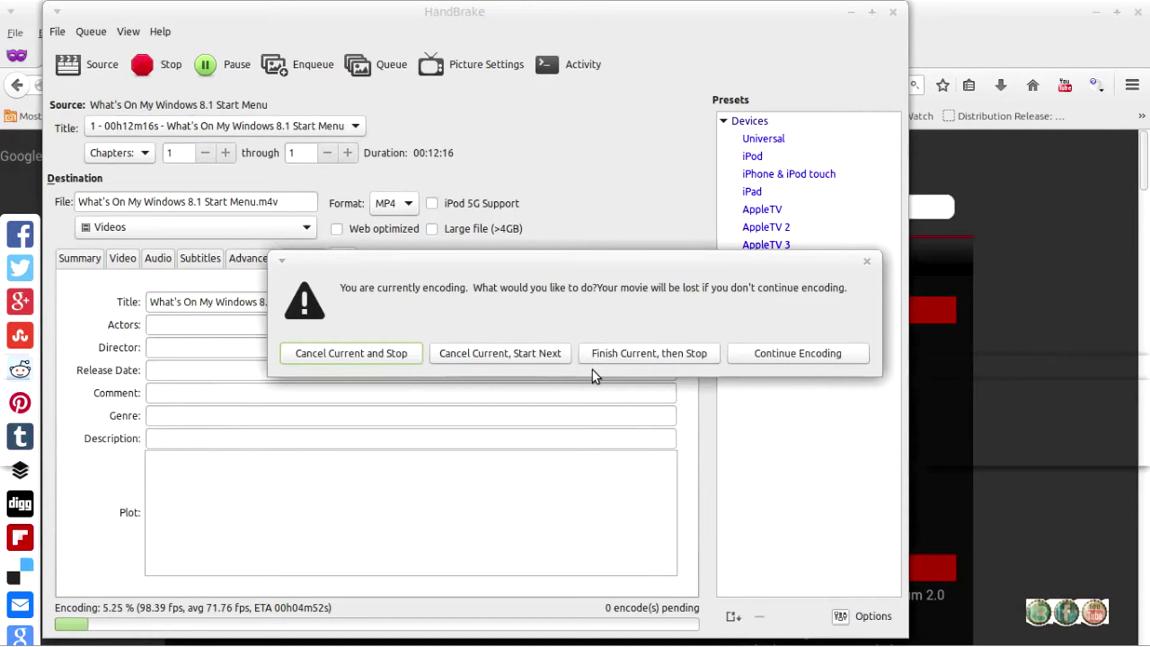
left_click(373, 355)
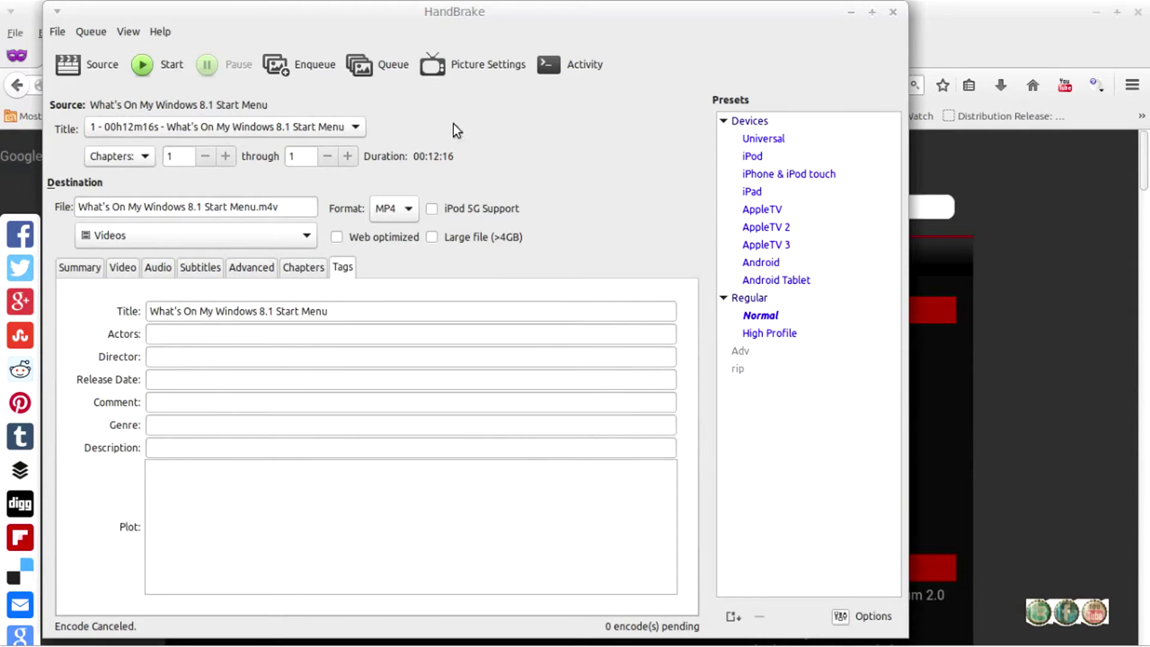
- Close the HandBrake window and launch HandBrake again for a fresh session
left_click(332, 129)
left_click(773, 52)
left_click(893, 11)
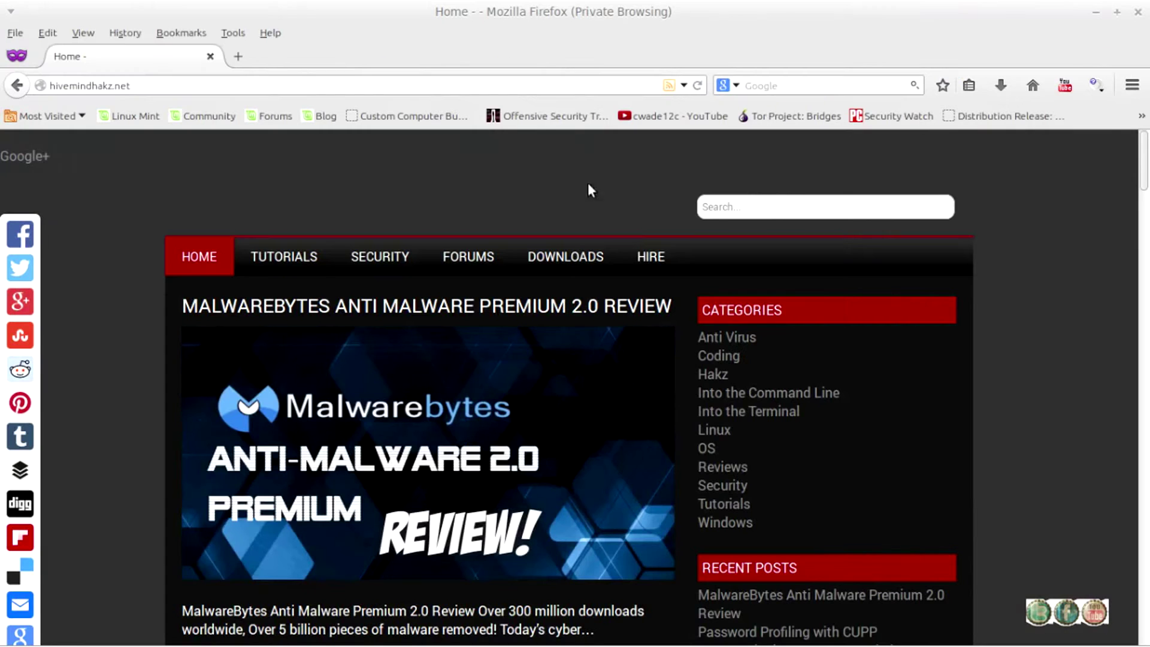
mouse_move(264, 3)
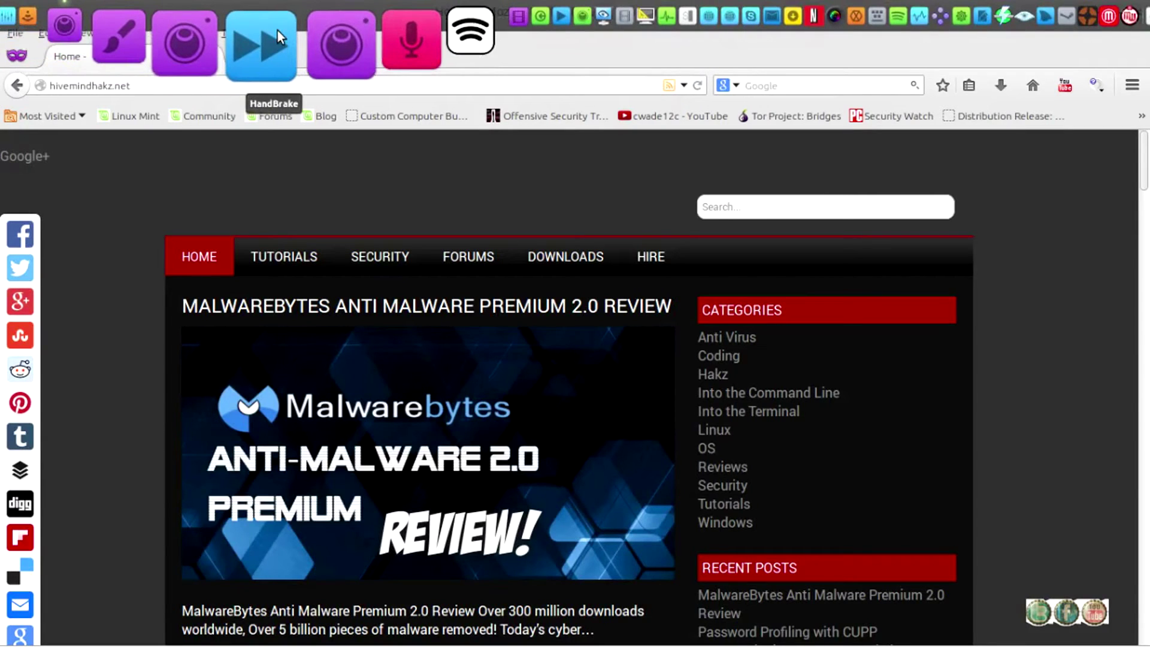
left_click(278, 30)
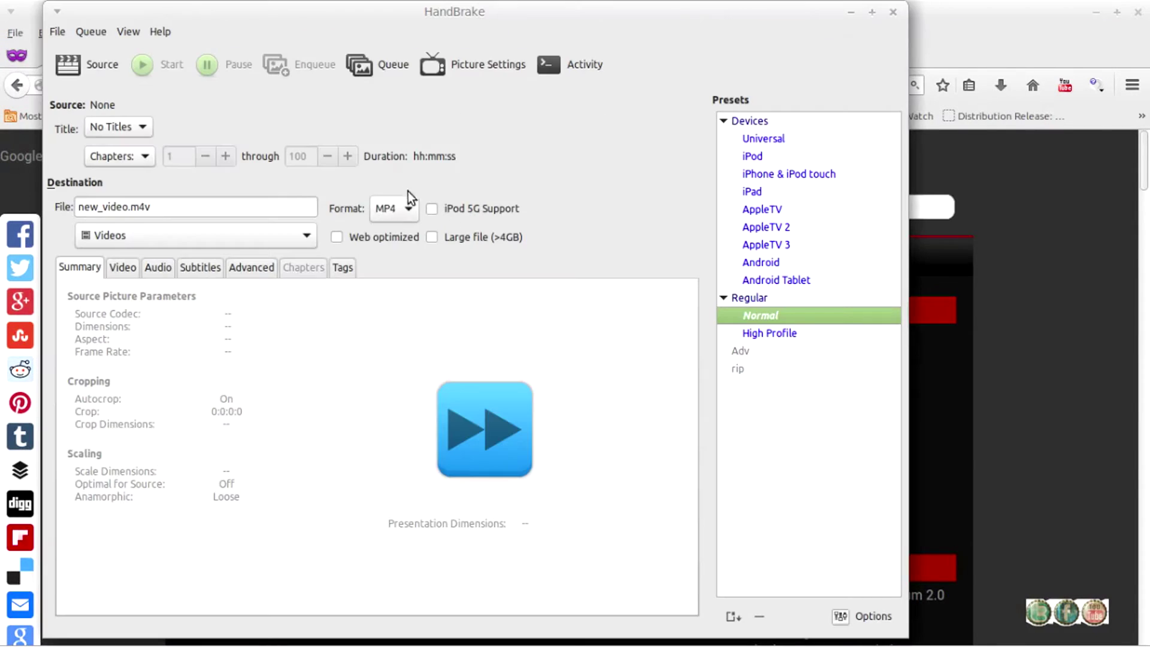
- Apply the Adv preset and load What's On My Windows 8.1 Start Menu.mp4 from the Videos folder as the source
left_click(755, 350)
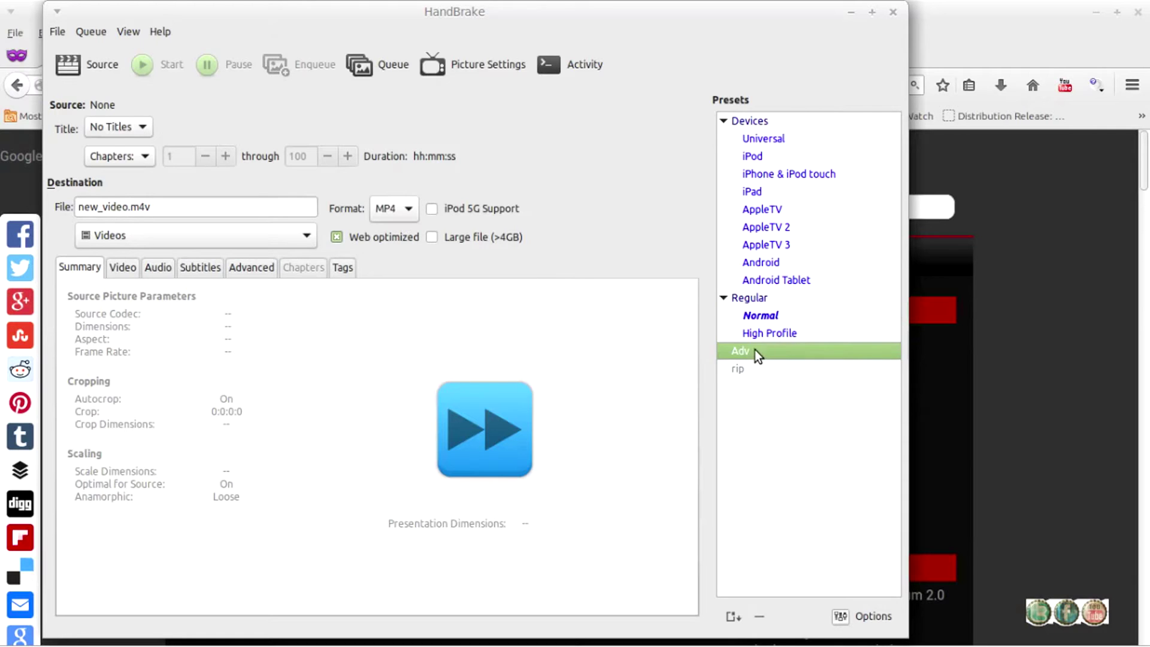
left_click(95, 58)
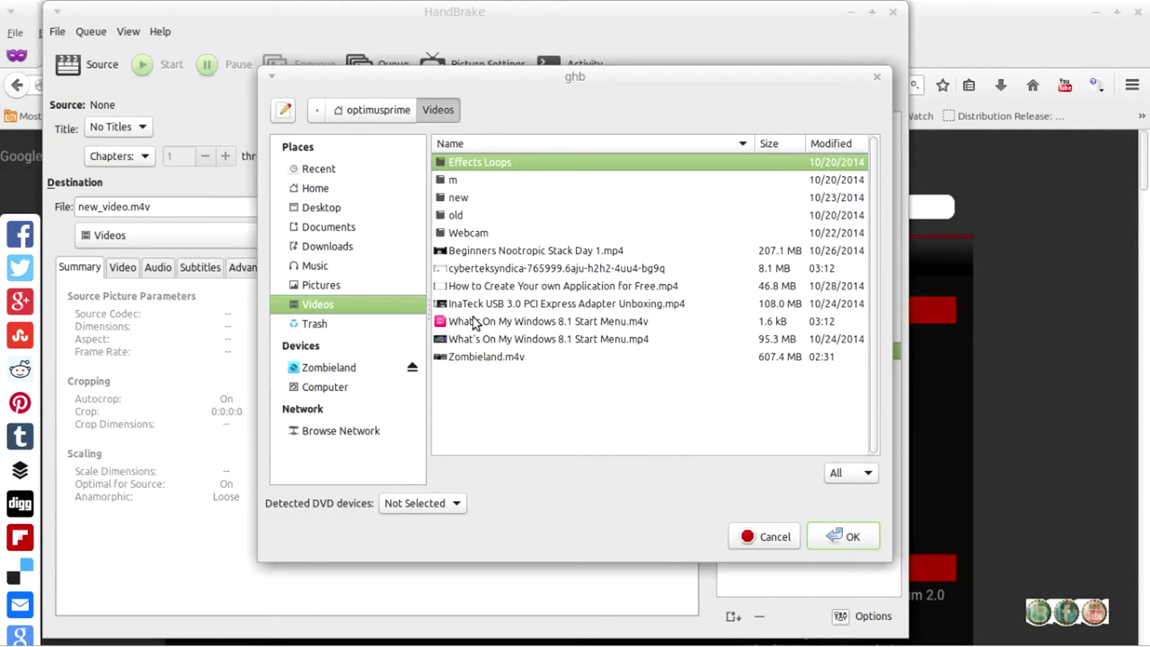
left_click(483, 340)
left_click(608, 319)
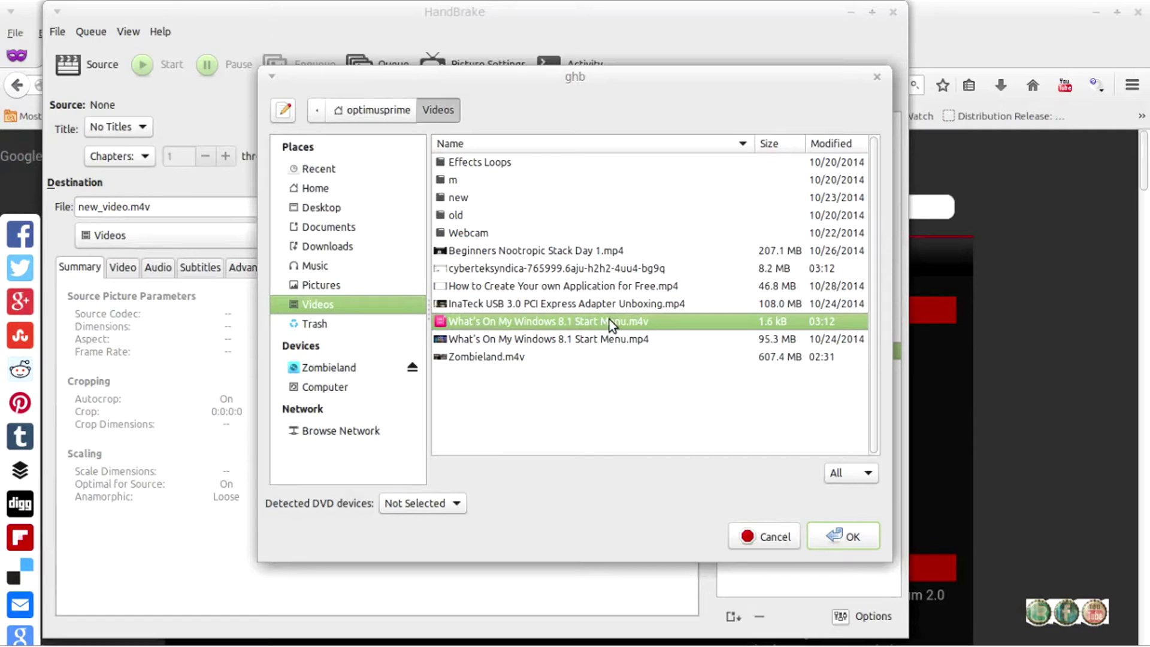
left_click(577, 337)
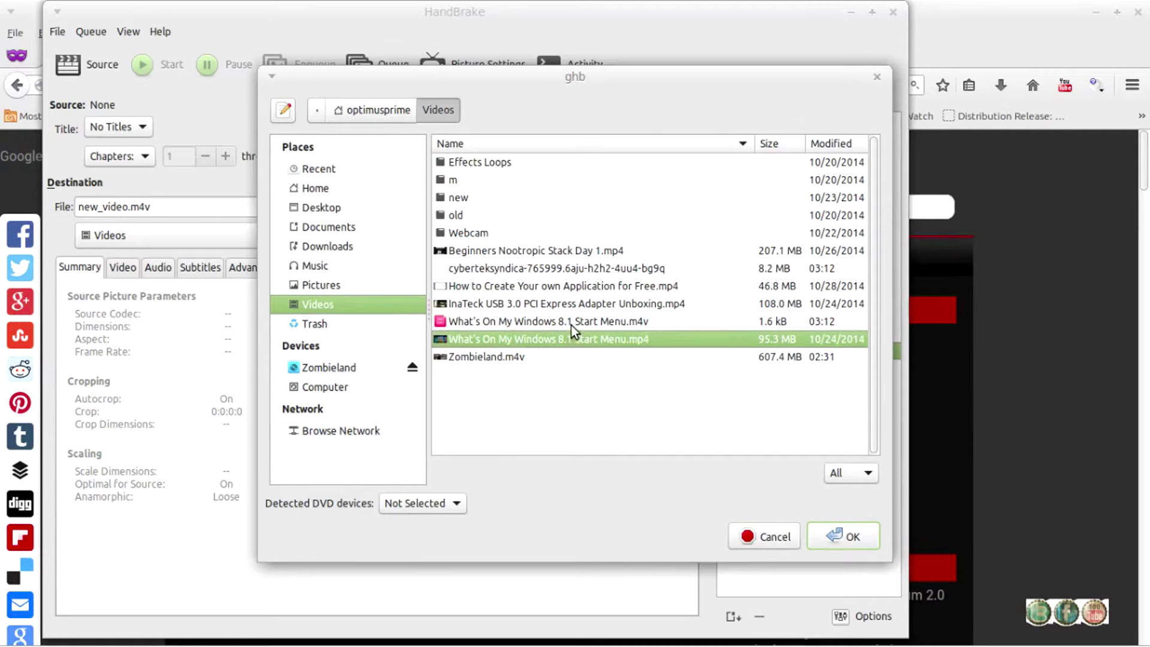
left_click(571, 326)
left_click(576, 334)
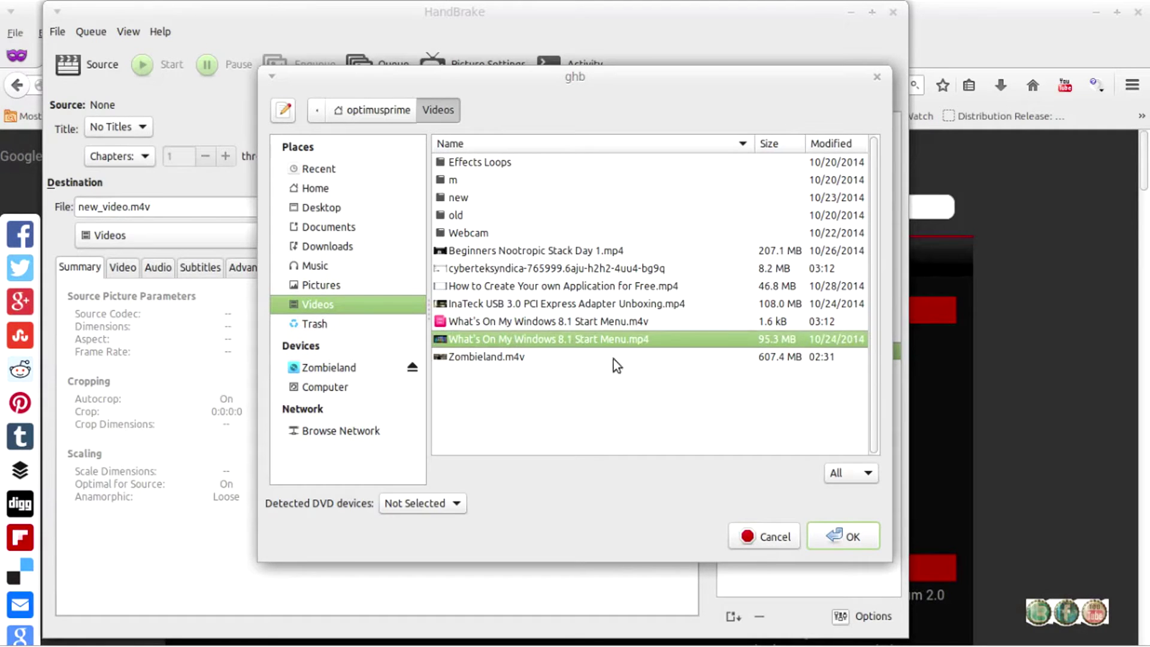
left_click(844, 537)
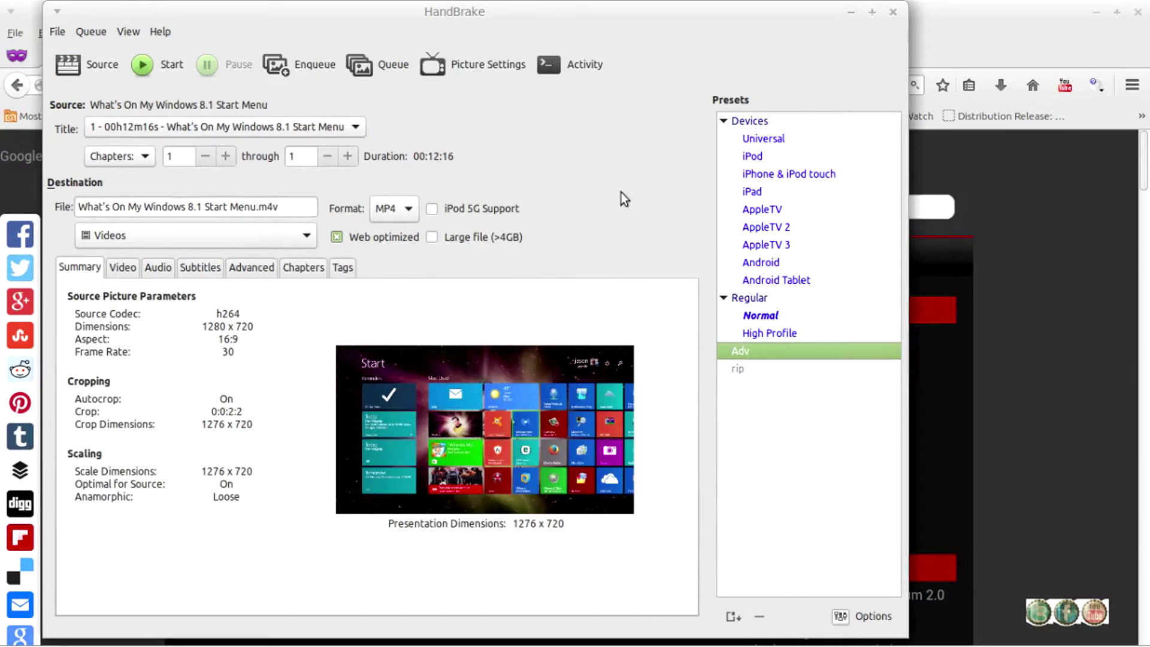
- Switch between the rip, Adv and Normal presets to compare their settings, finishing with Adv selected
left_click(756, 367)
left_click(755, 354)
left_click(744, 369)
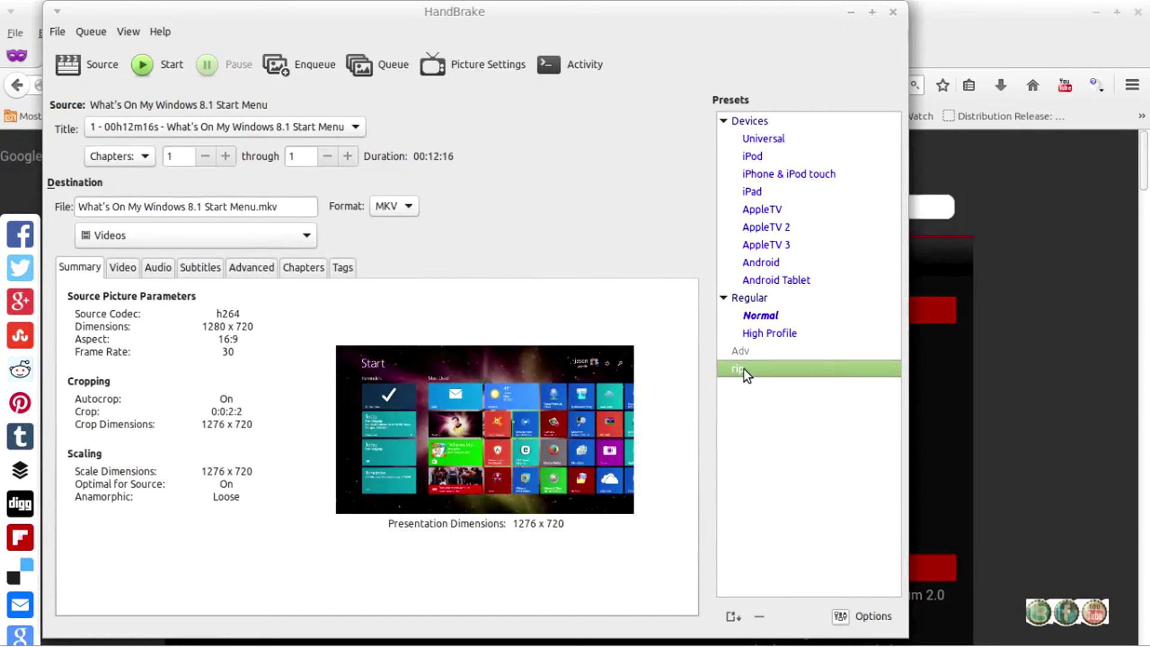
left_click(752, 351)
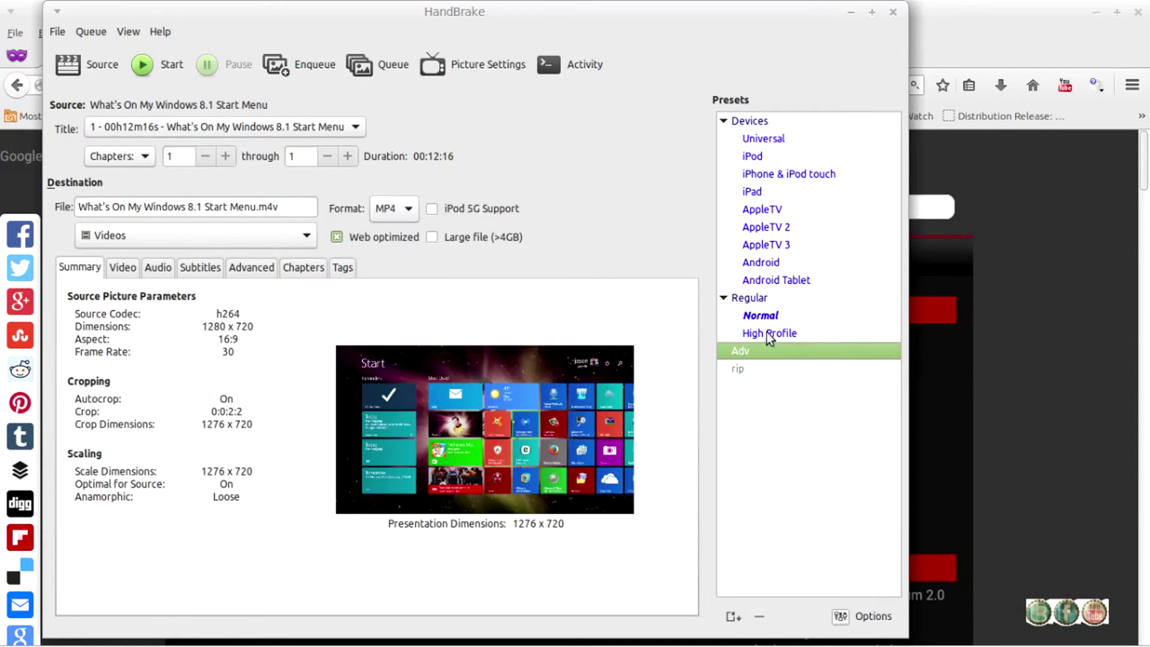
left_click(766, 315)
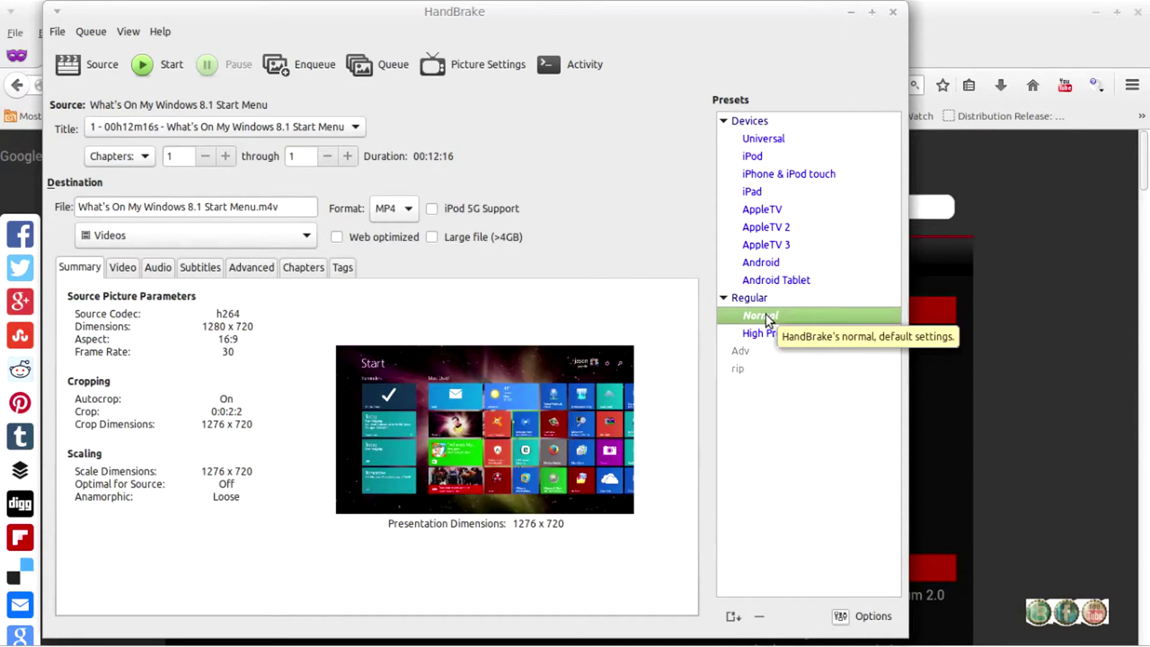
left_click(756, 351)
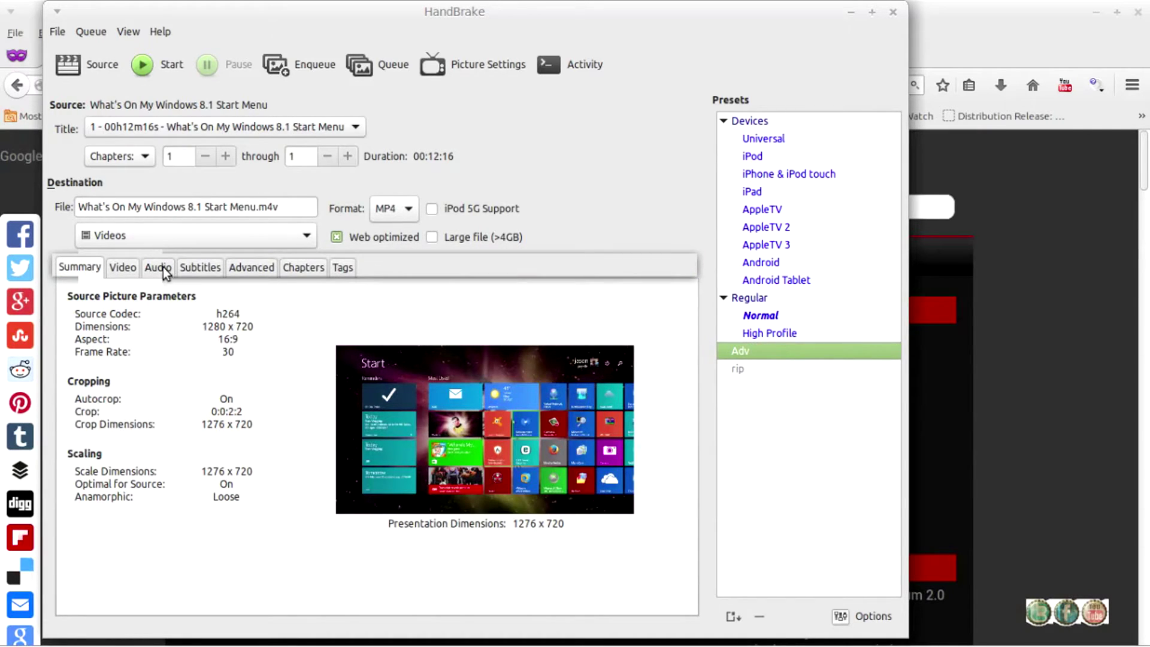
- Review the Adv preset's video, audio and advanced encoding settings, keeping Subpel ME & Mode at 7: RD in all frames
left_click(123, 267)
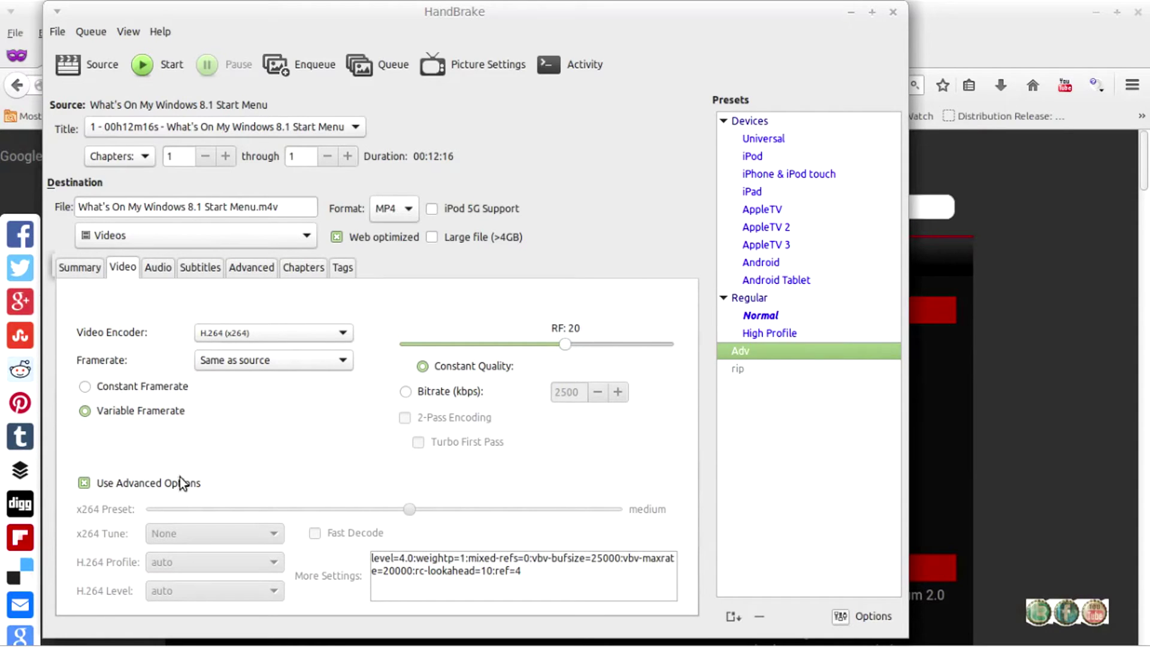
left_click(158, 267)
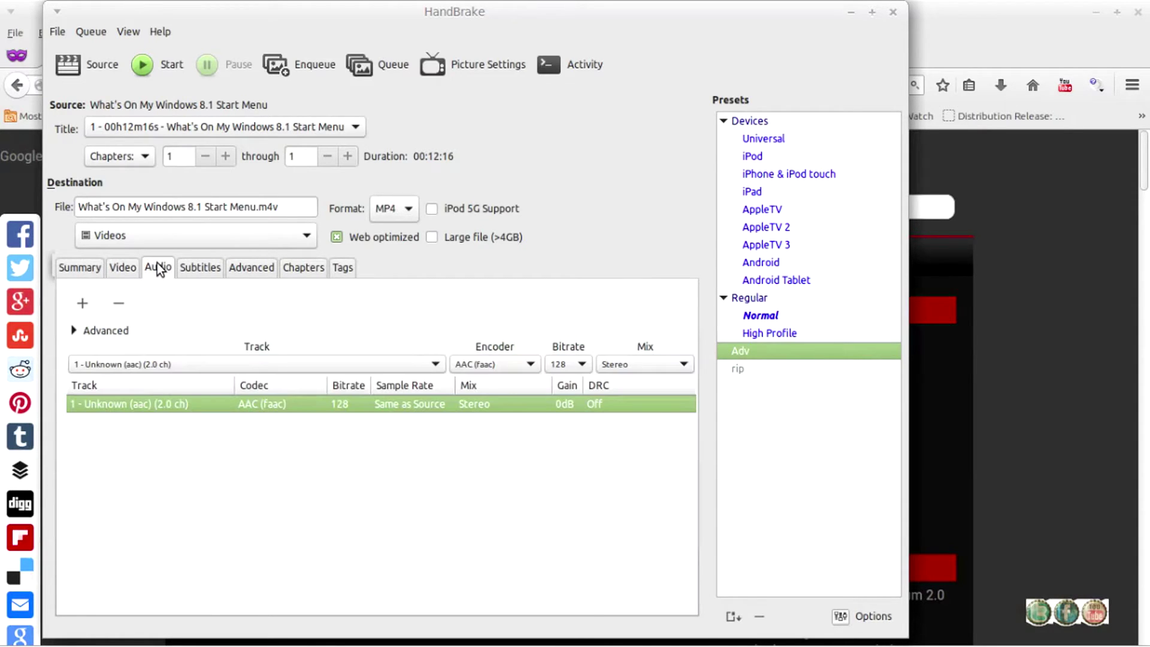
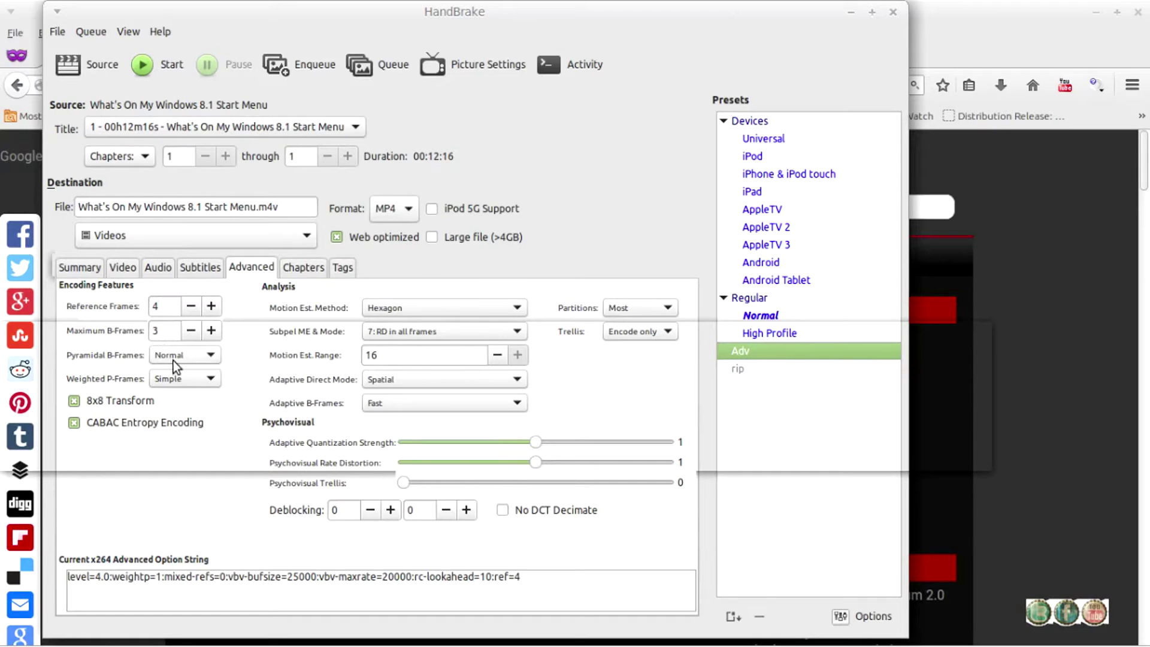
mouse_move(193, 374)
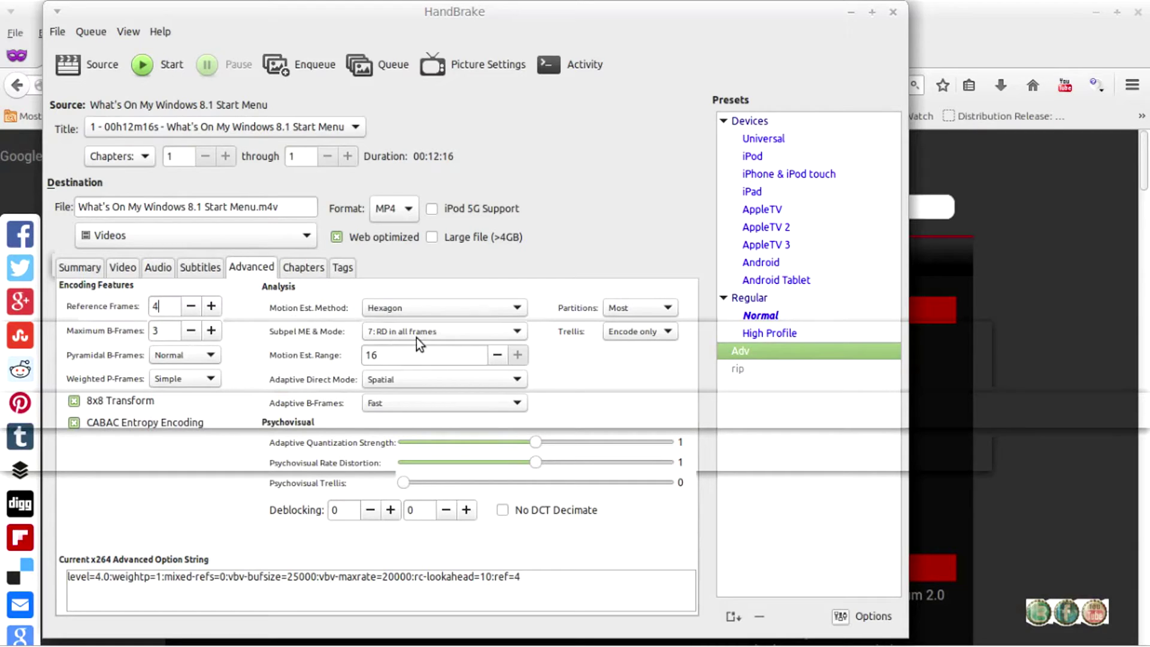
left_click(448, 335)
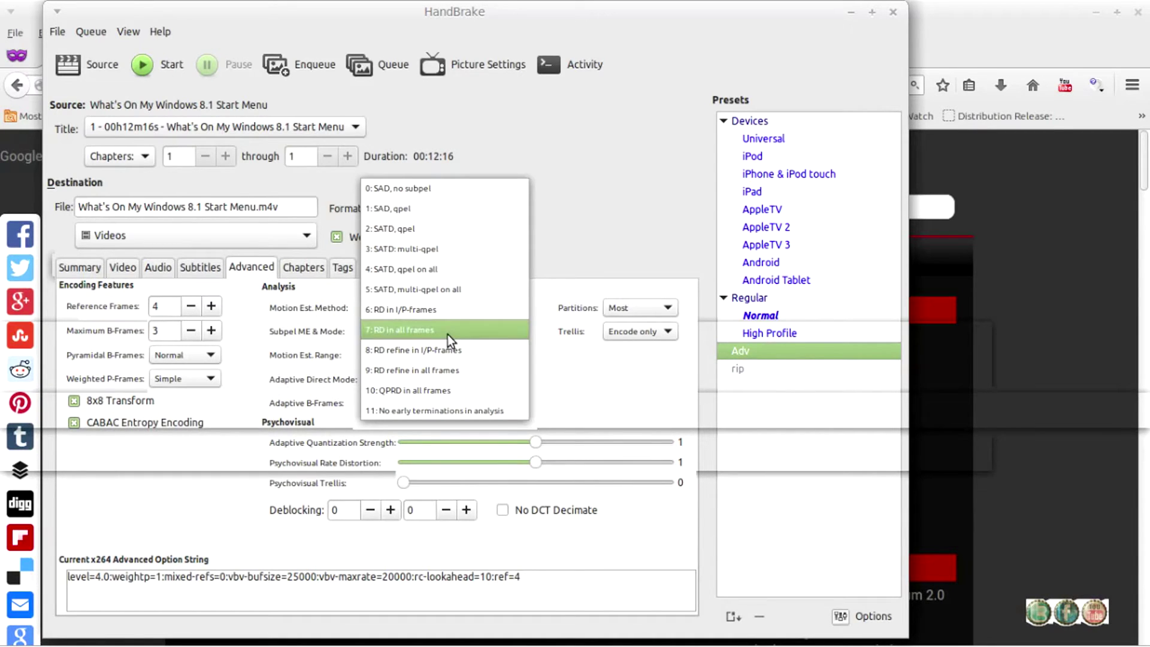
left_click(595, 362)
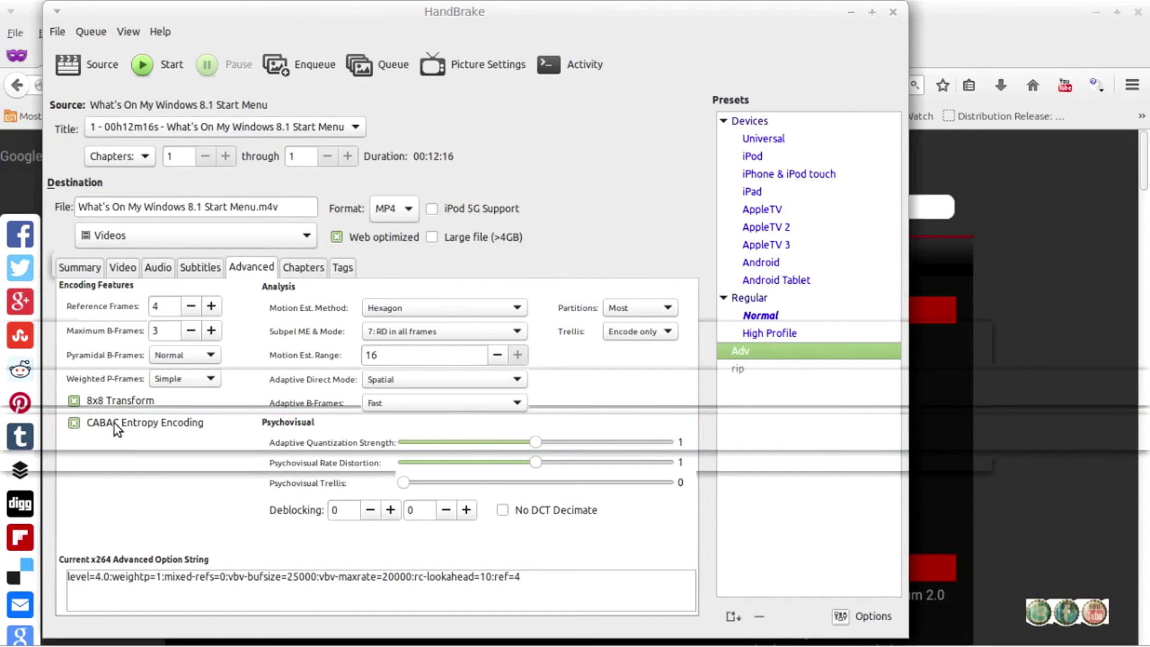
- Minimize the Firefox window behind HandBrake so the conversion settings stand alone on the desktop
mouse_move(120, 426)
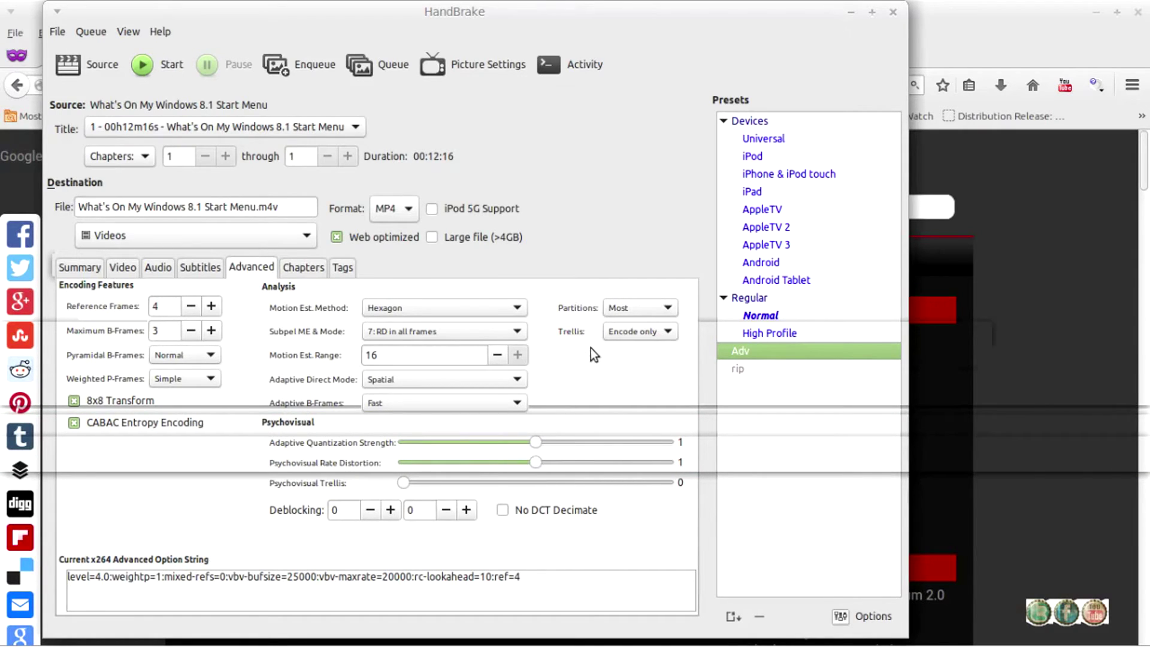
mouse_move(541, 578)
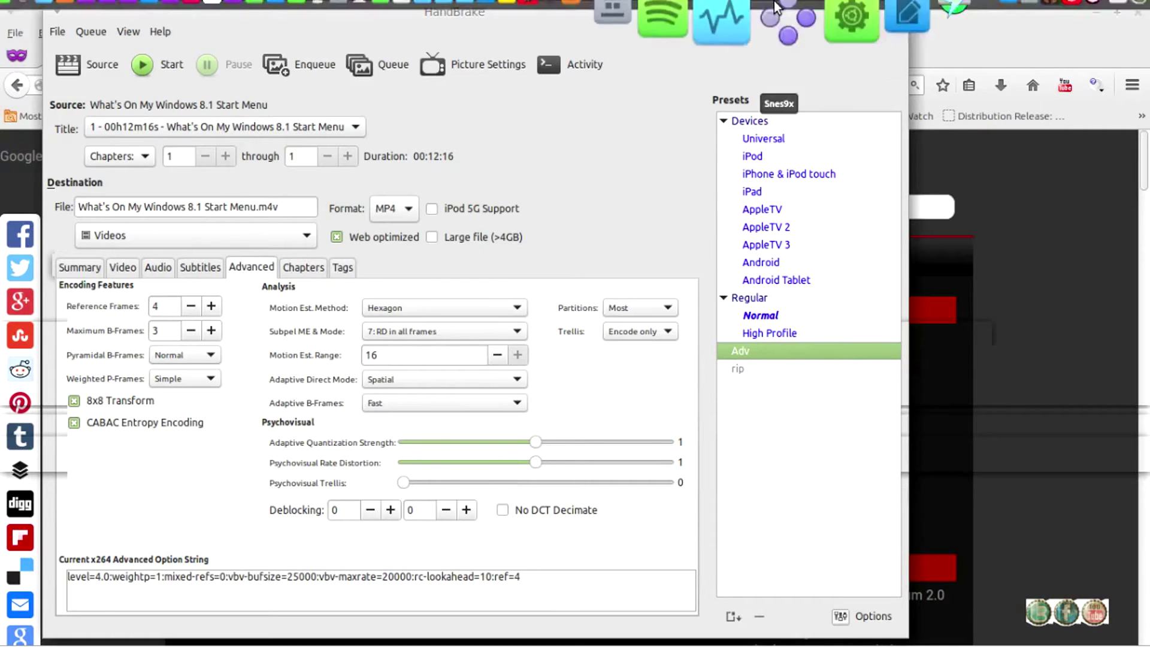
left_click(1063, 424)
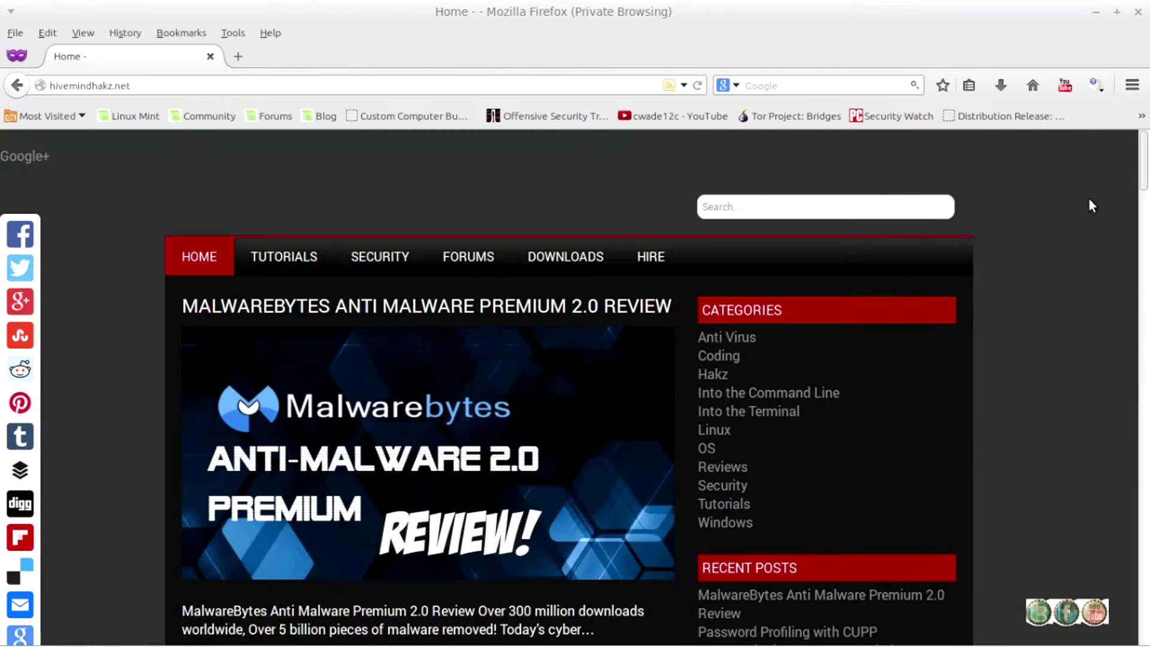
left_click(1096, 13)
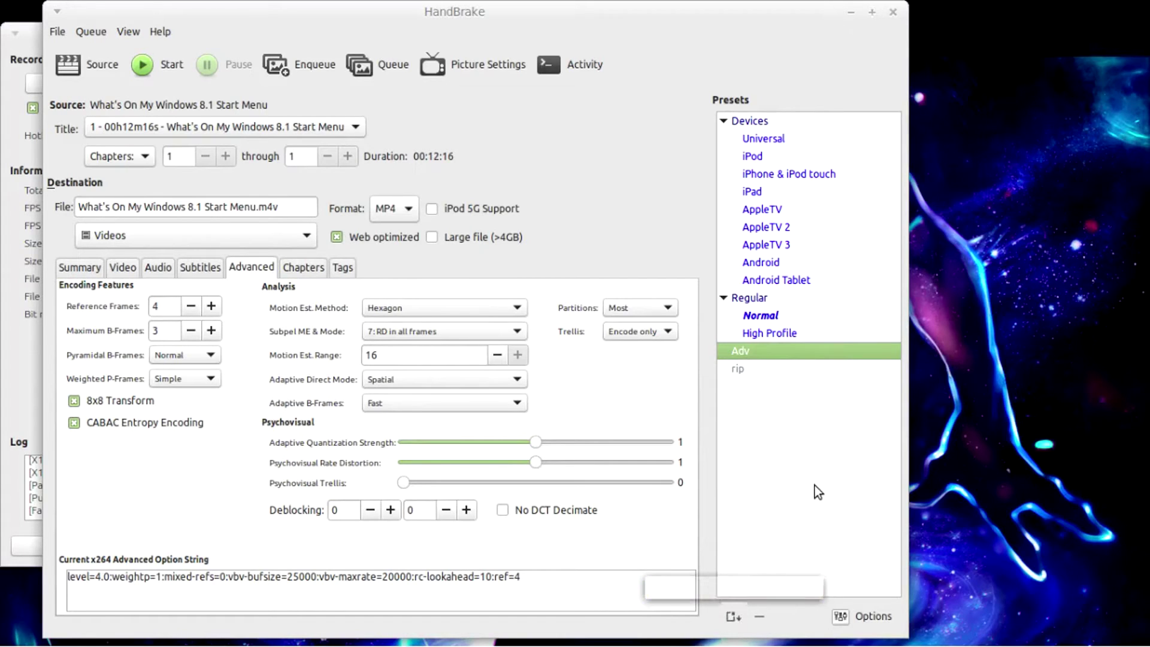
- Compare the advanced encoding options of the Normal preset with those of rip and Adv, leaving Adv applied
left_click(751, 315)
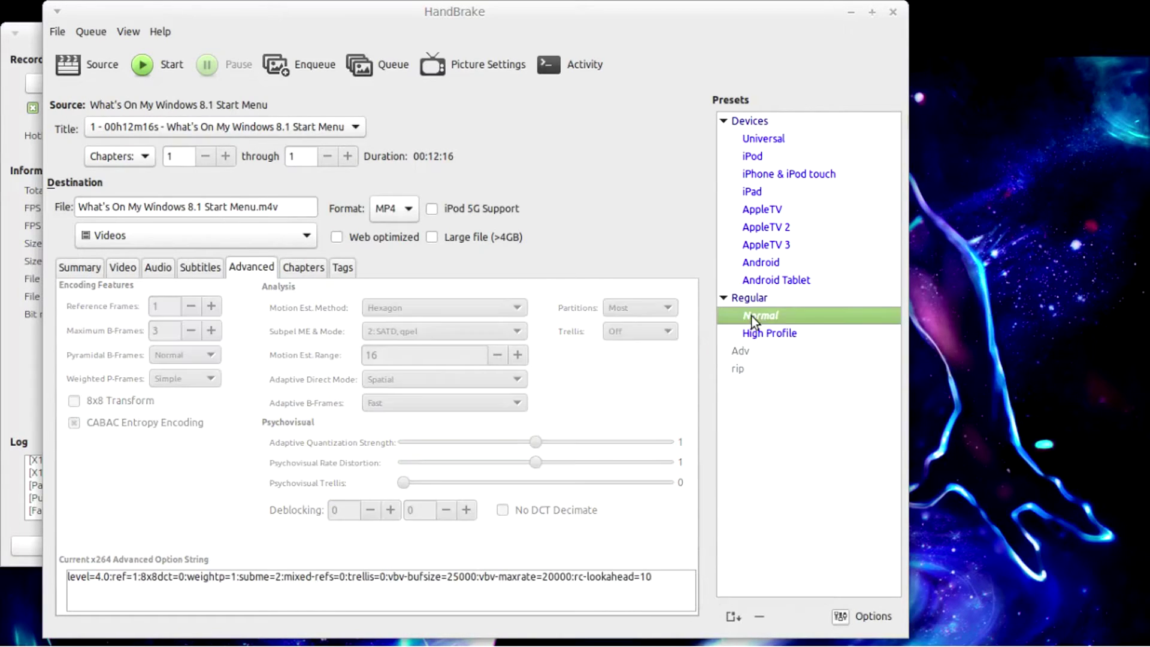
left_click(750, 347)
left_click(750, 363)
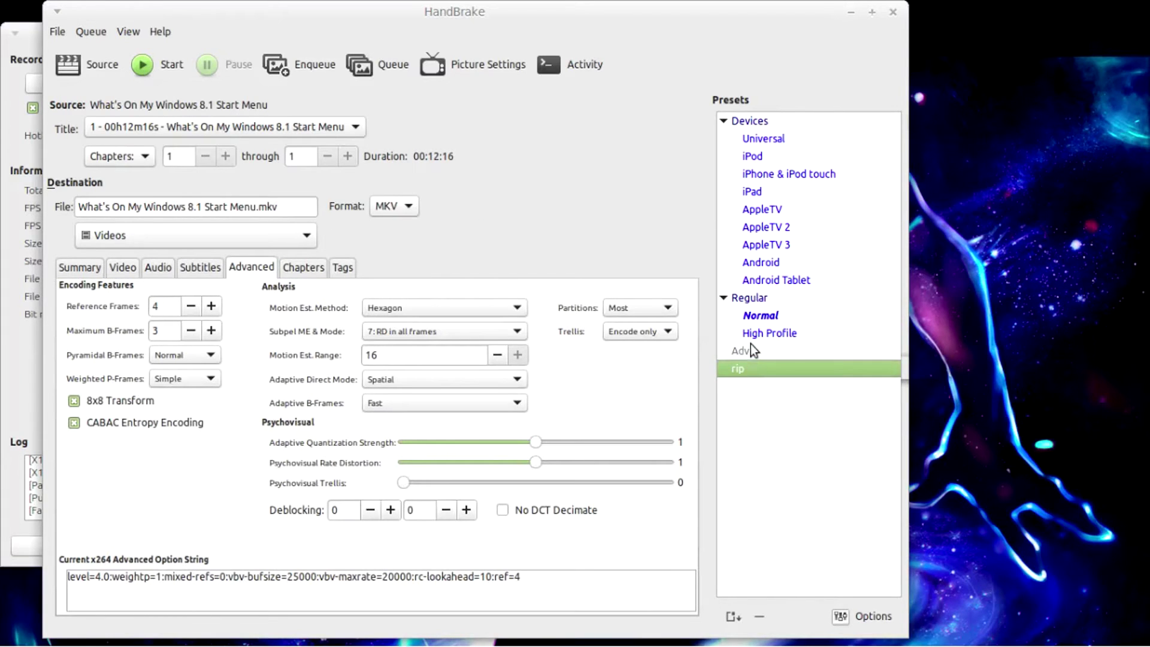
left_click(751, 351)
left_click(762, 314)
left_click(737, 355)
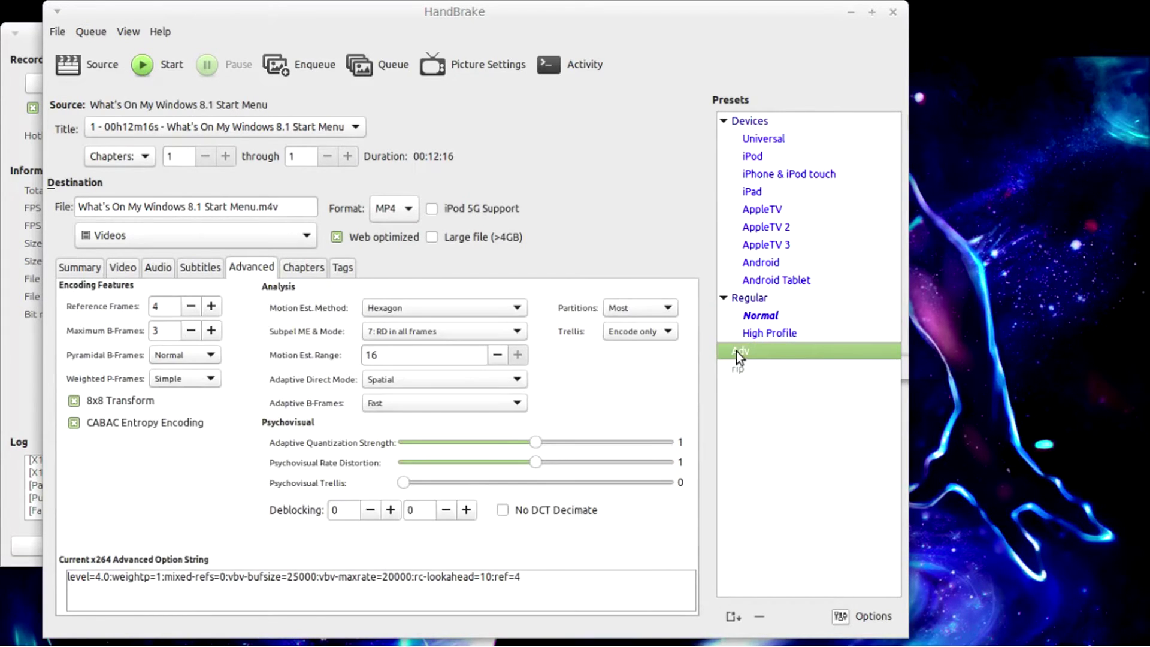
left_click(762, 318)
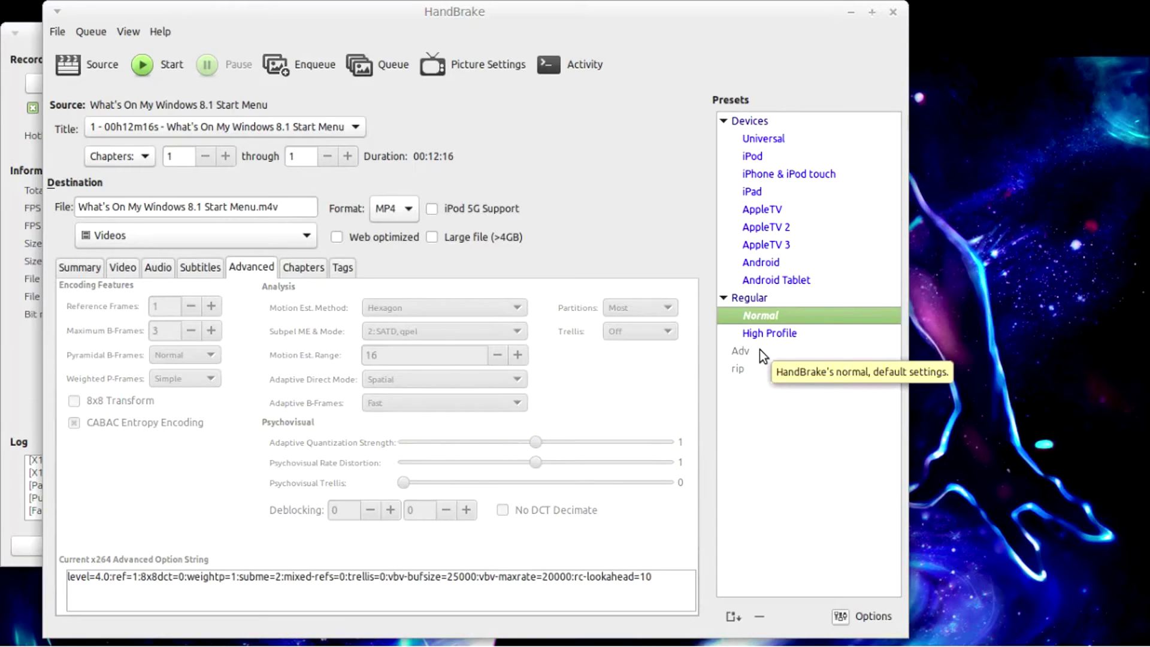
left_click(760, 349)
left_click(765, 320)
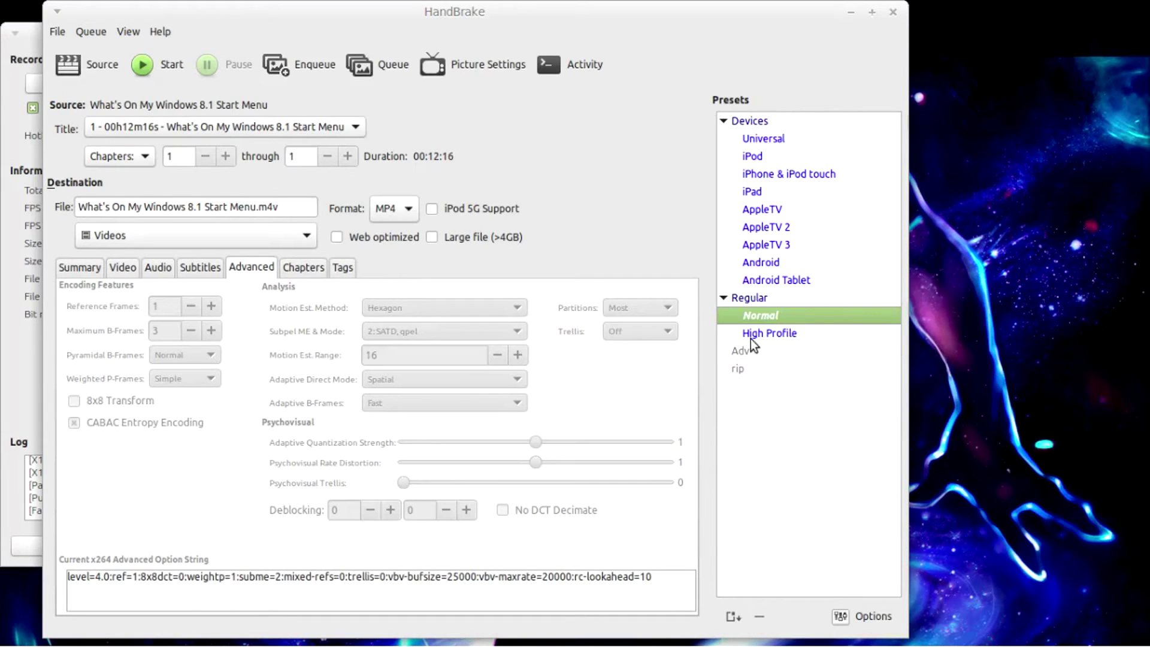
left_click(747, 348)
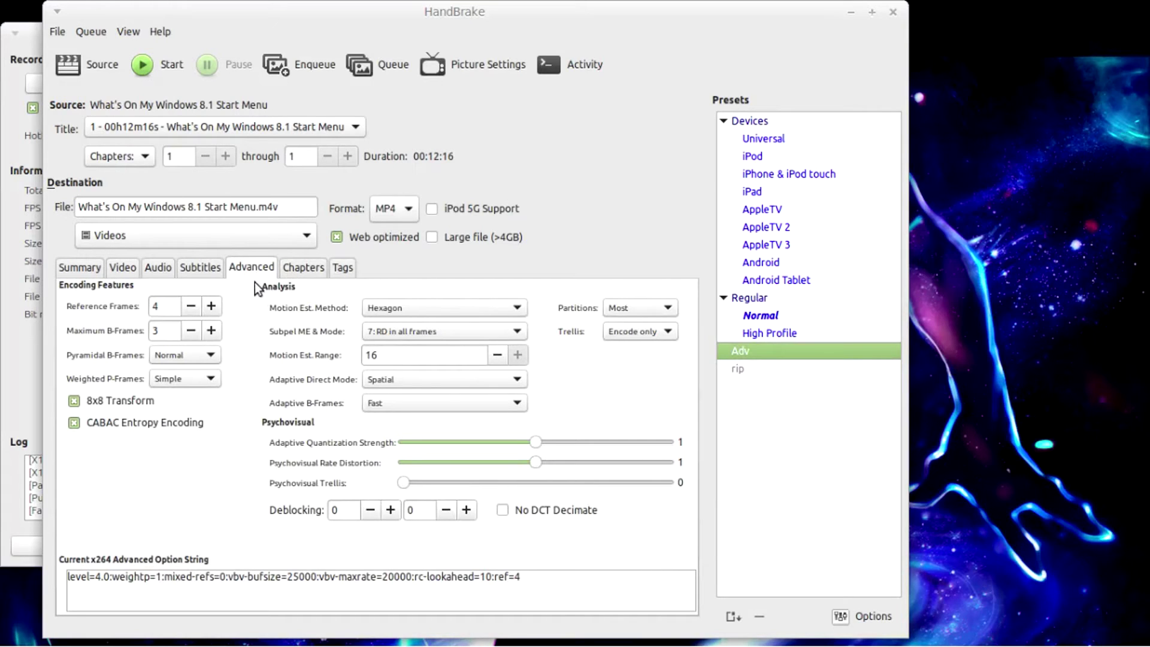
- Review the video's chapter list and its metadata tags, highlighting the title tag
left_click(298, 277)
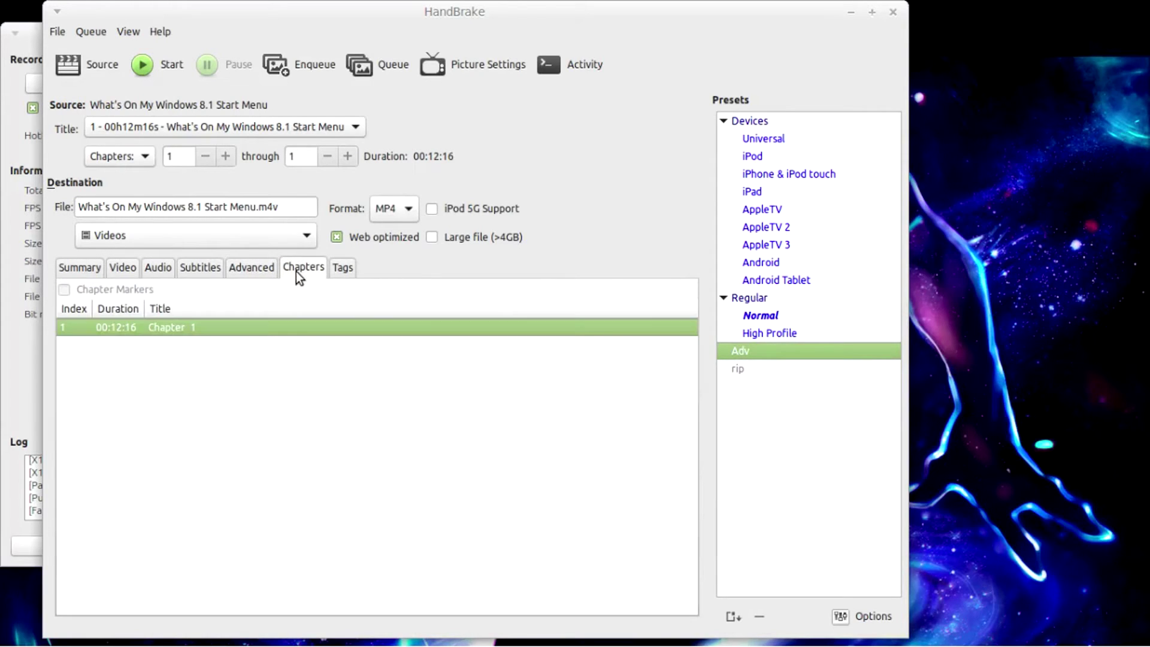
left_click(336, 271)
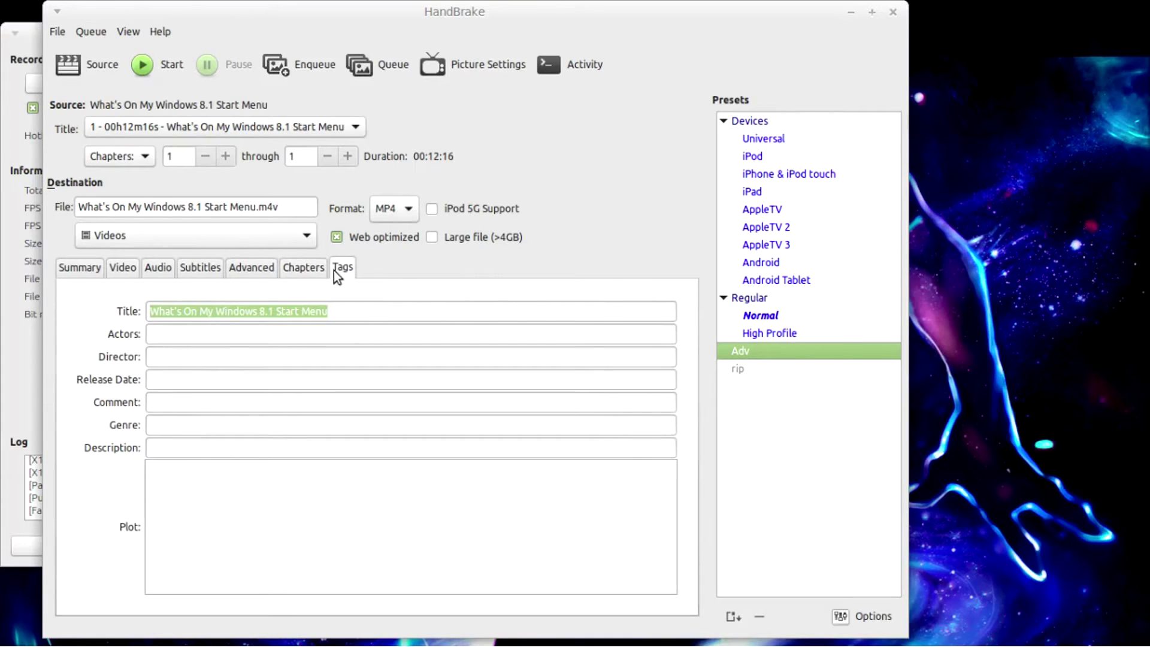
left_click(352, 311)
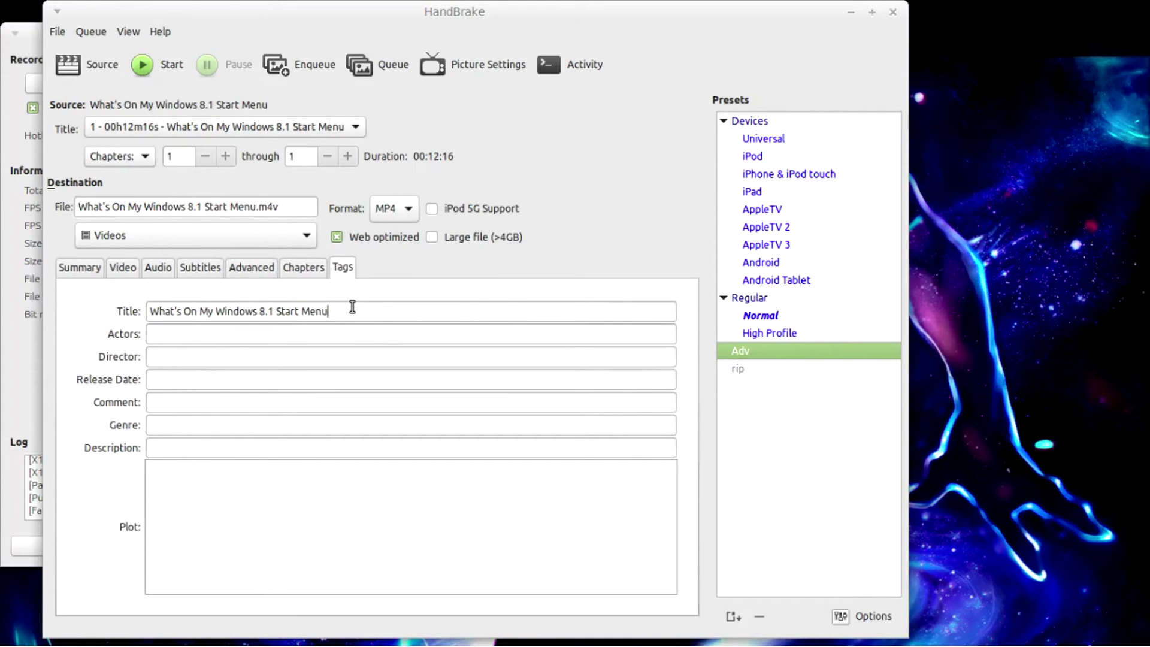
left_click_drag(345, 311, 150, 309)
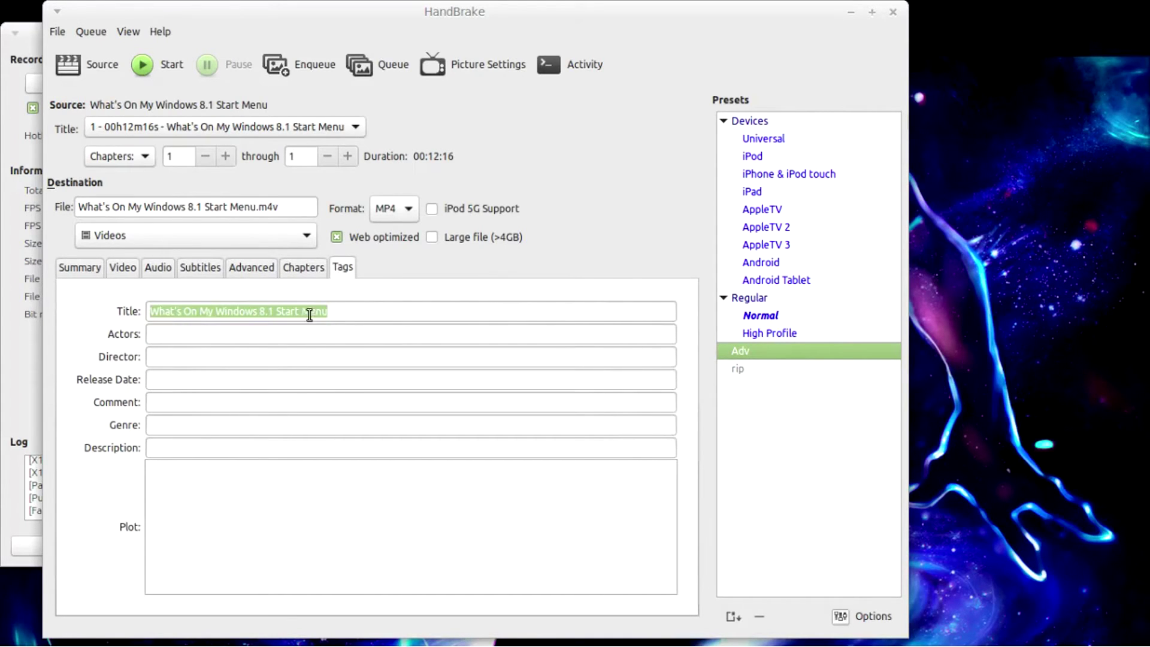
left_click(354, 310)
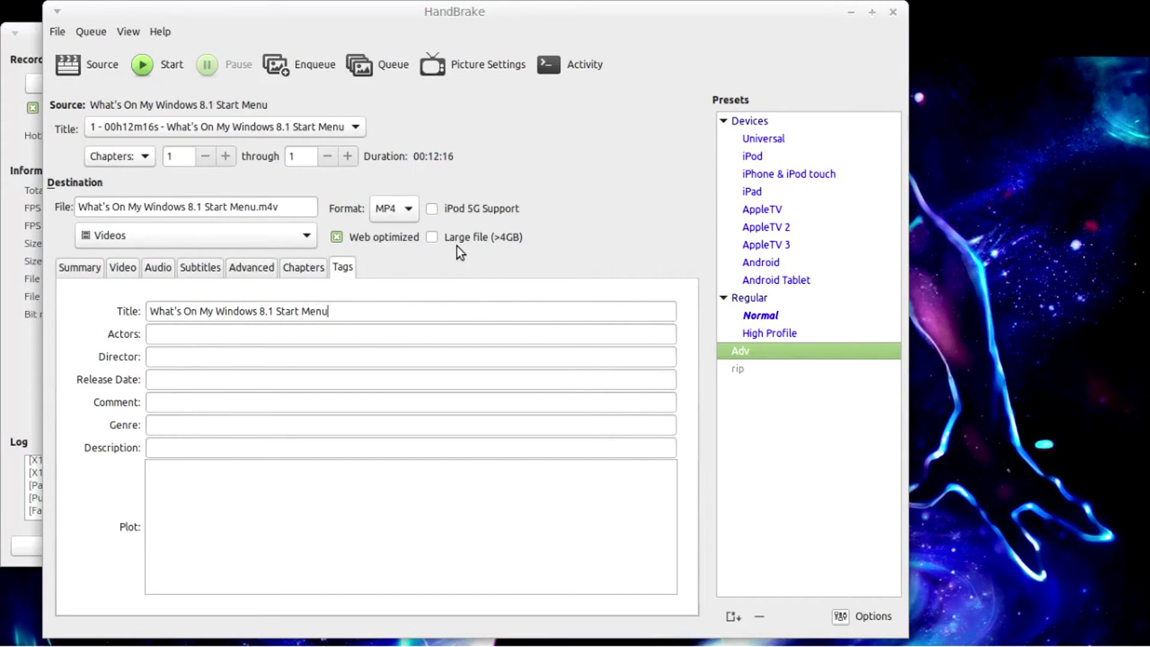
- Start the encode and overwrite the existing What's On My Windows 8.1 Start Menu.m4v file
left_click(167, 59)
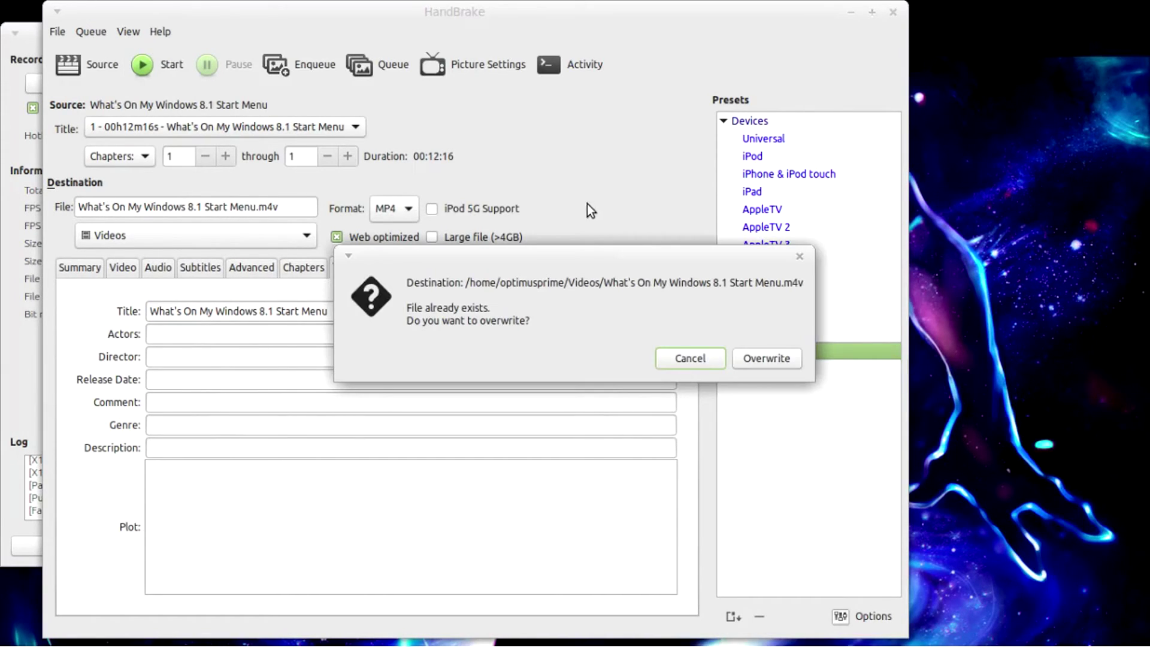
left_click(753, 359)
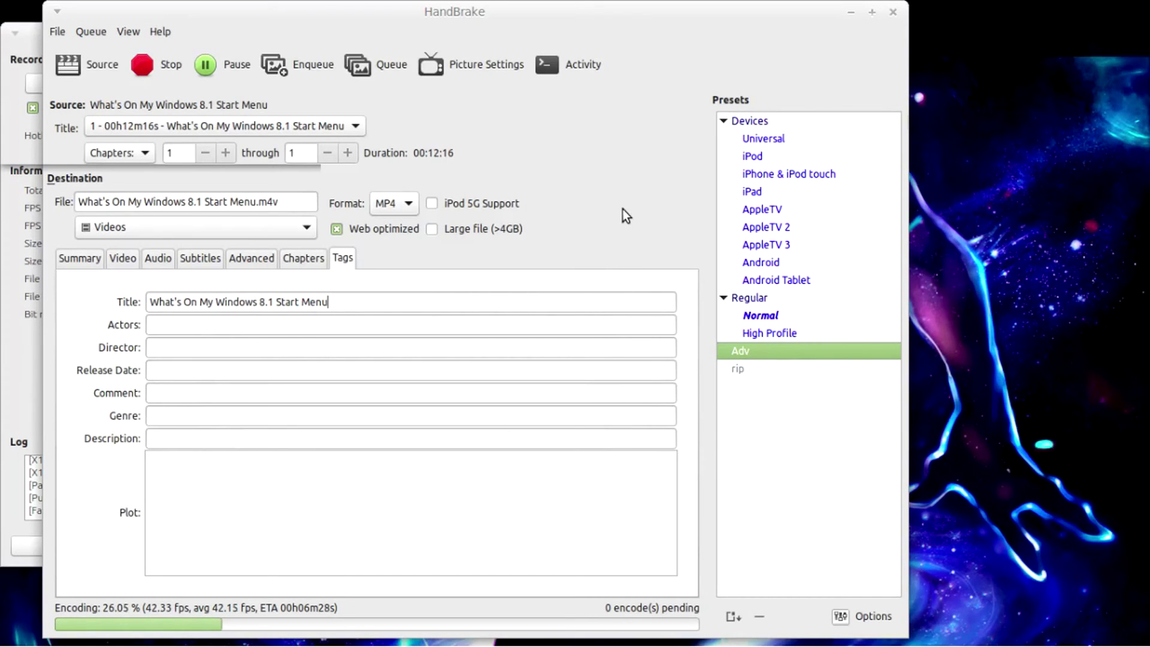
left_click(12, 370)
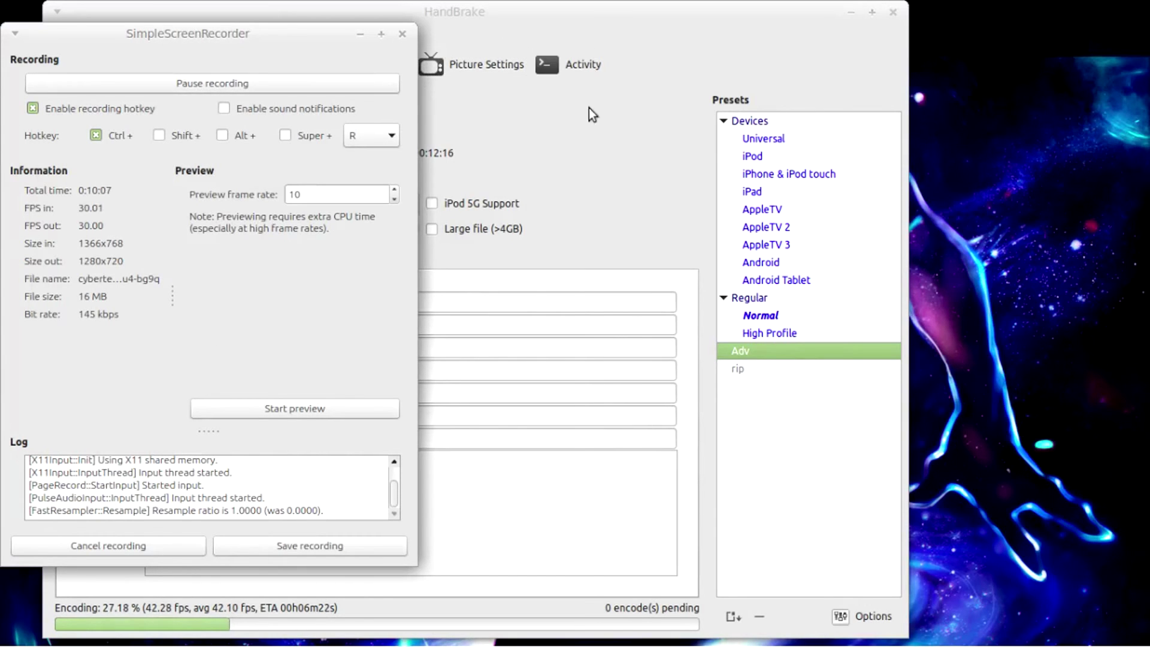
left_click(635, 123)
mouse_move(162, 640)
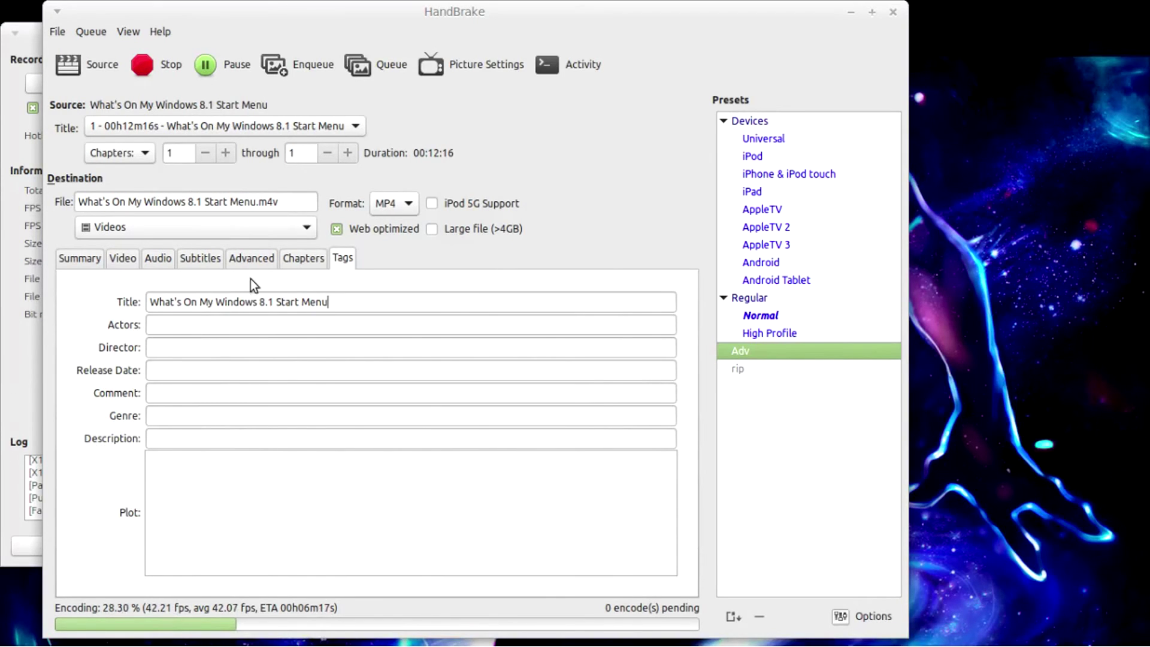
left_click(12, 364)
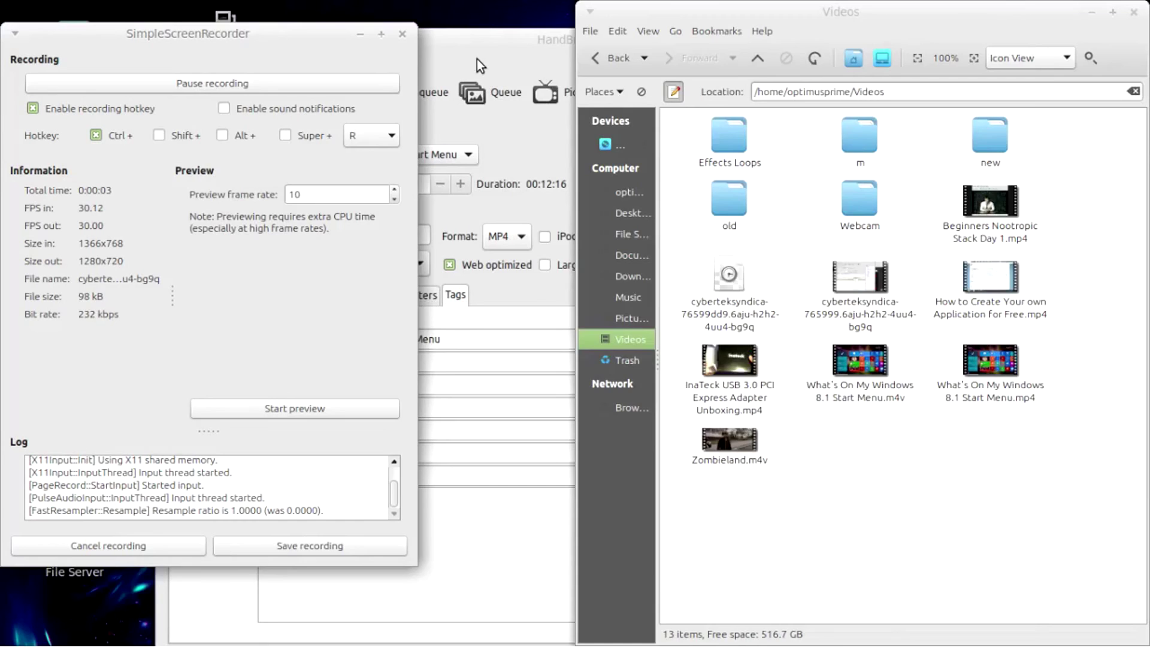
- Bring HandBrake to the front and minimize the Videos folder and Firefox windows
left_click(477, 58)
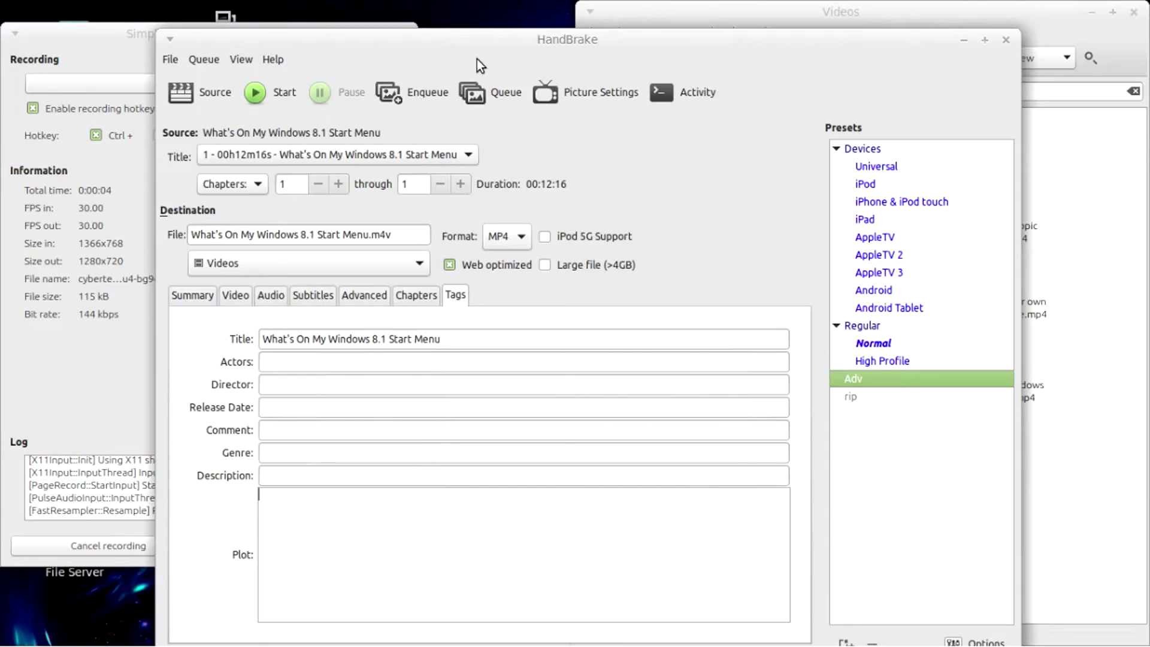
left_click(1092, 15)
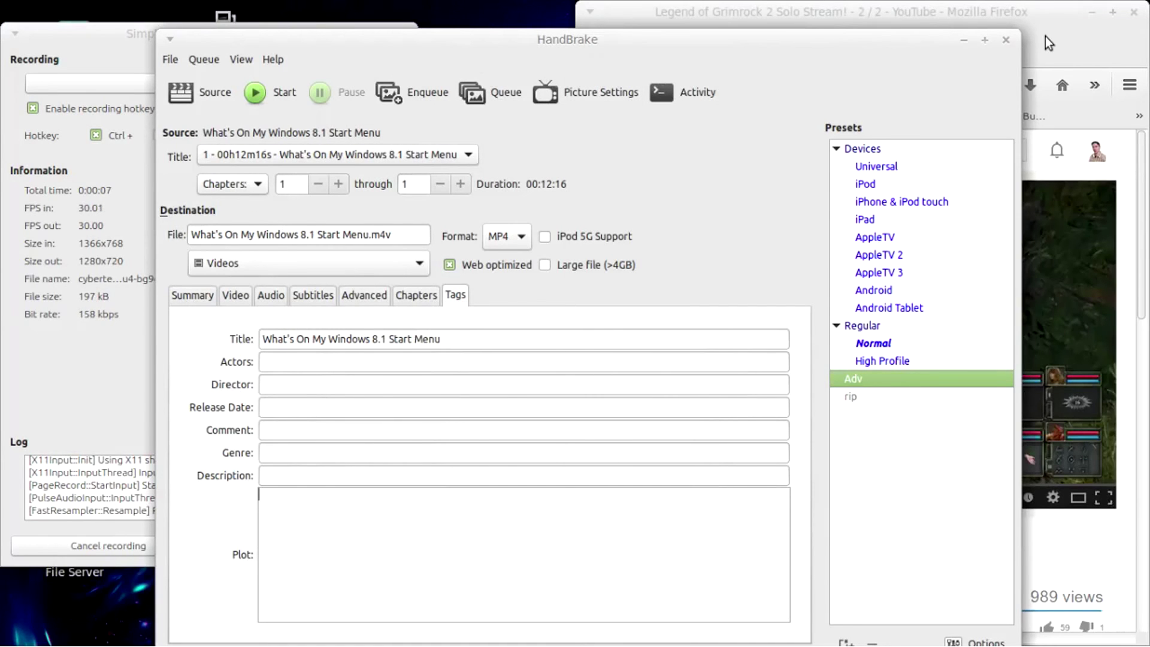
left_click(1044, 38)
left_click(1091, 15)
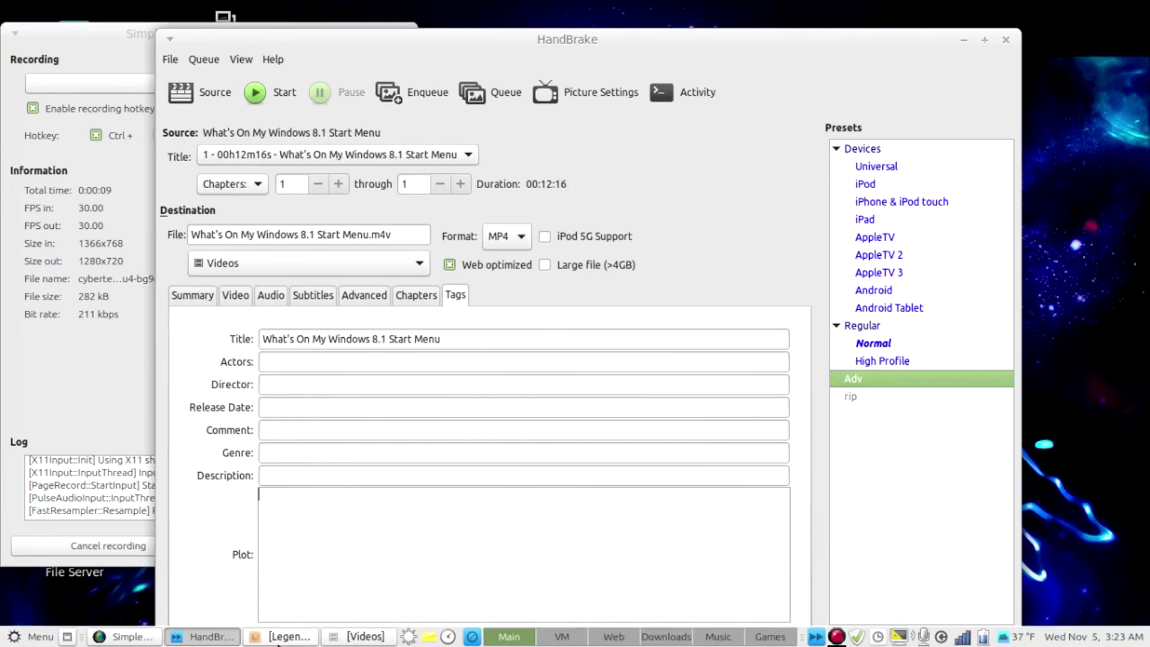
- Restore the Videos folder window and minimize SimpleScreenRecorder, with HandBrake in front and moved fully into view
left_click(294, 637)
left_click(294, 638)
left_click(347, 638)
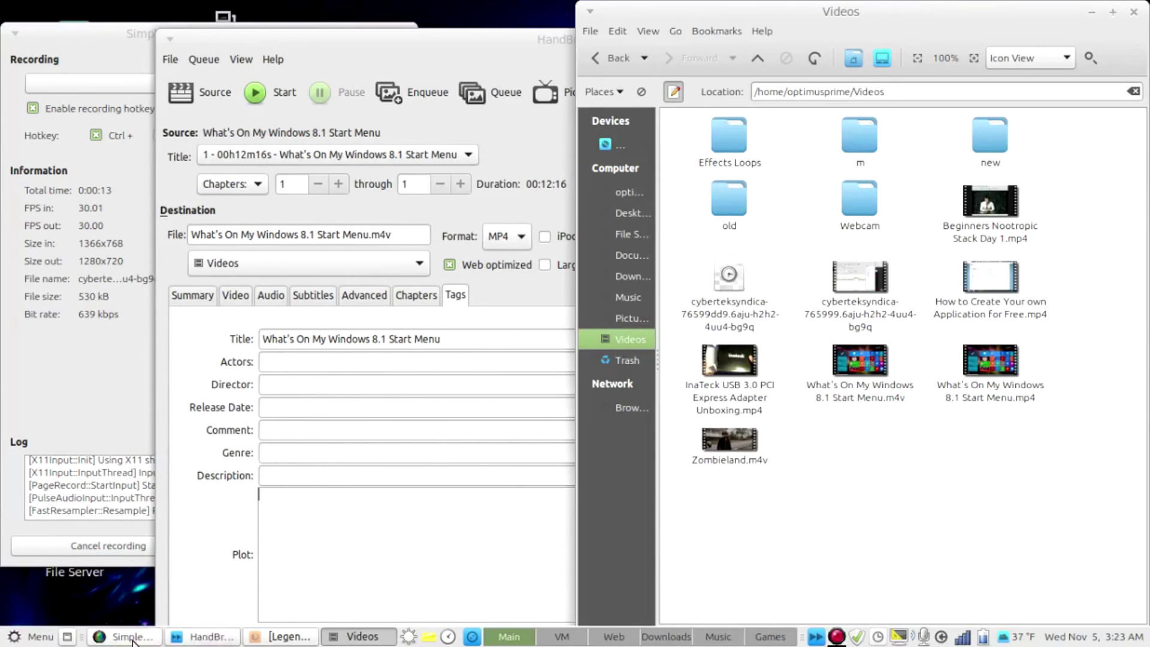
left_click(131, 637)
left_click(132, 637)
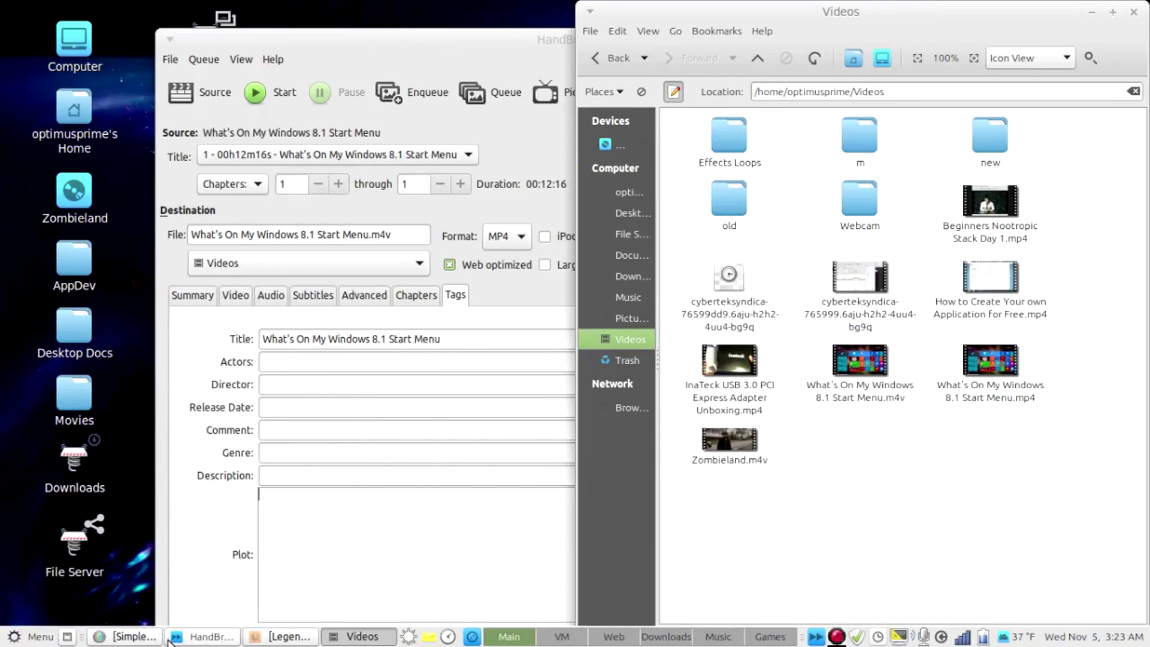
left_click(198, 638)
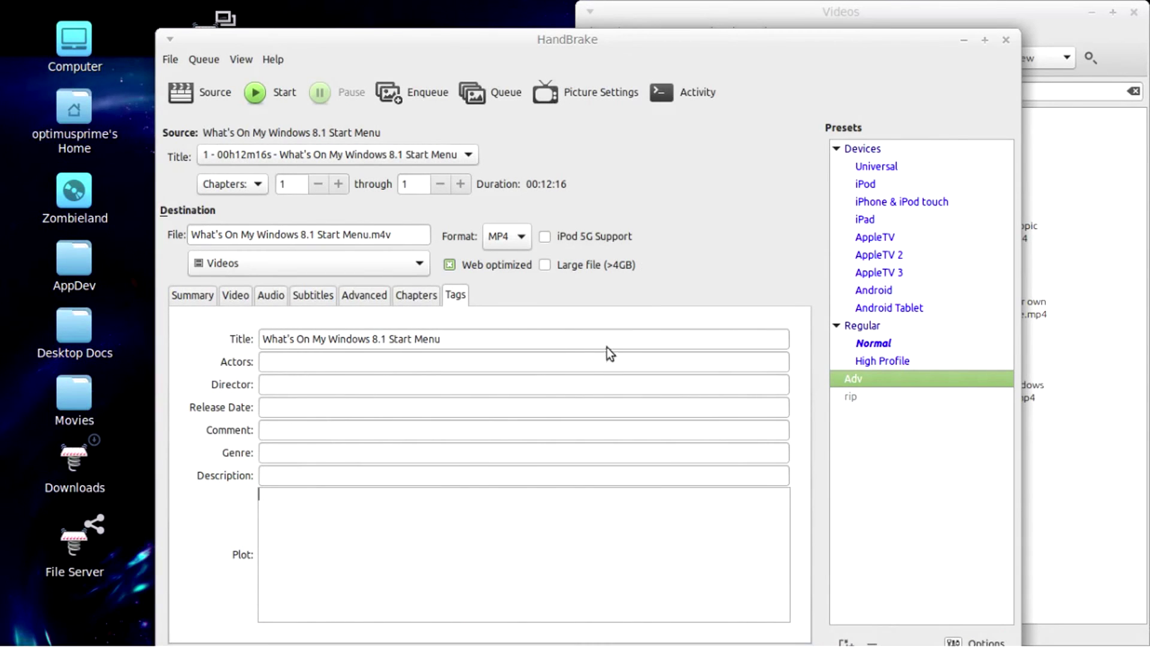
left_click_drag(777, 57, 722, 35)
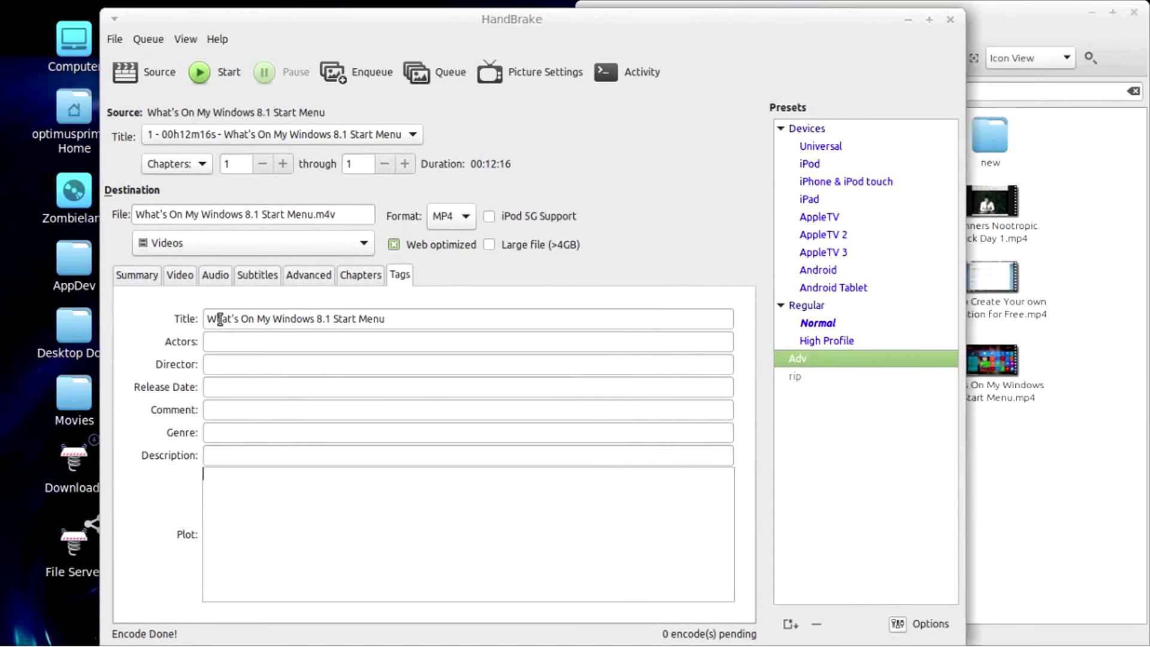
- Point out the title tag and the .m4v extension of the destination file name by highlighting them
left_click_drag(217, 319, 395, 321)
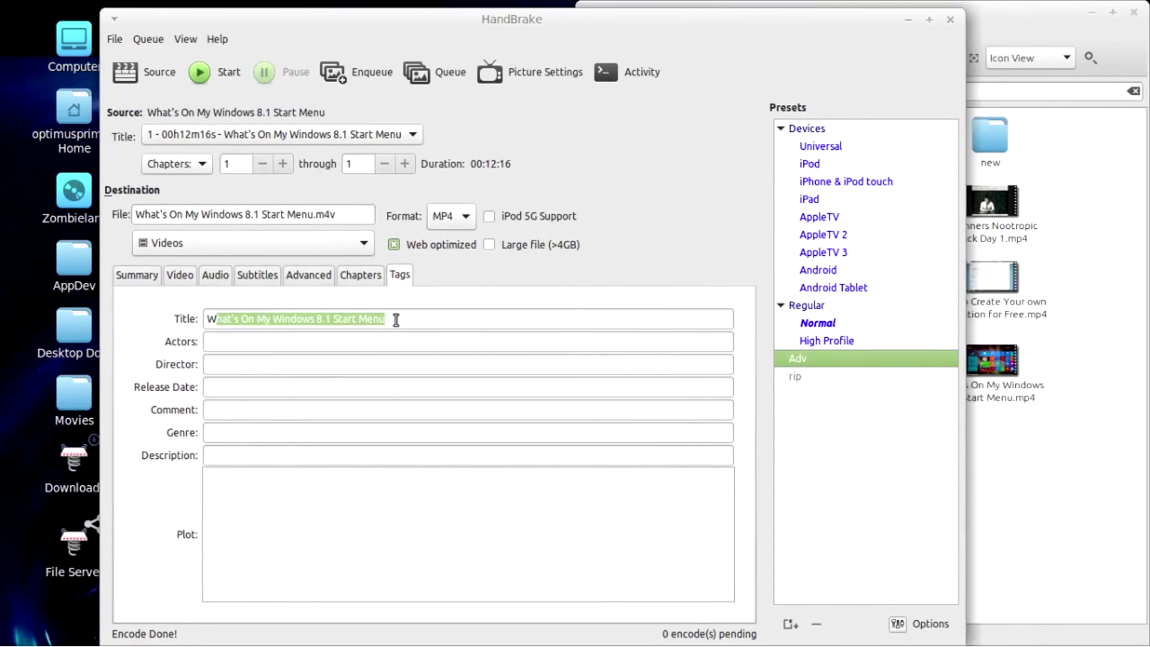
left_click(403, 318)
left_click_drag(350, 214, 325, 210)
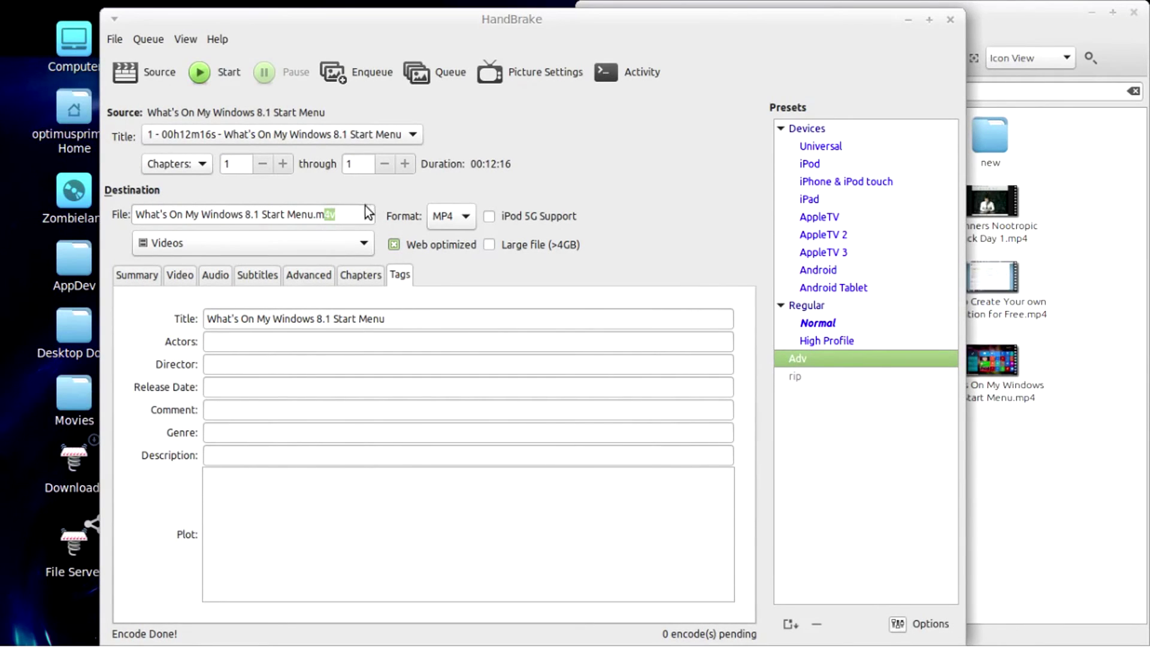
left_click(337, 215)
left_click_drag(339, 215, 324, 214)
- Maximize the Videos folder window and open What's On My Windows 8.1 Start Menu.m4v in VLC media player
left_click(1031, 20)
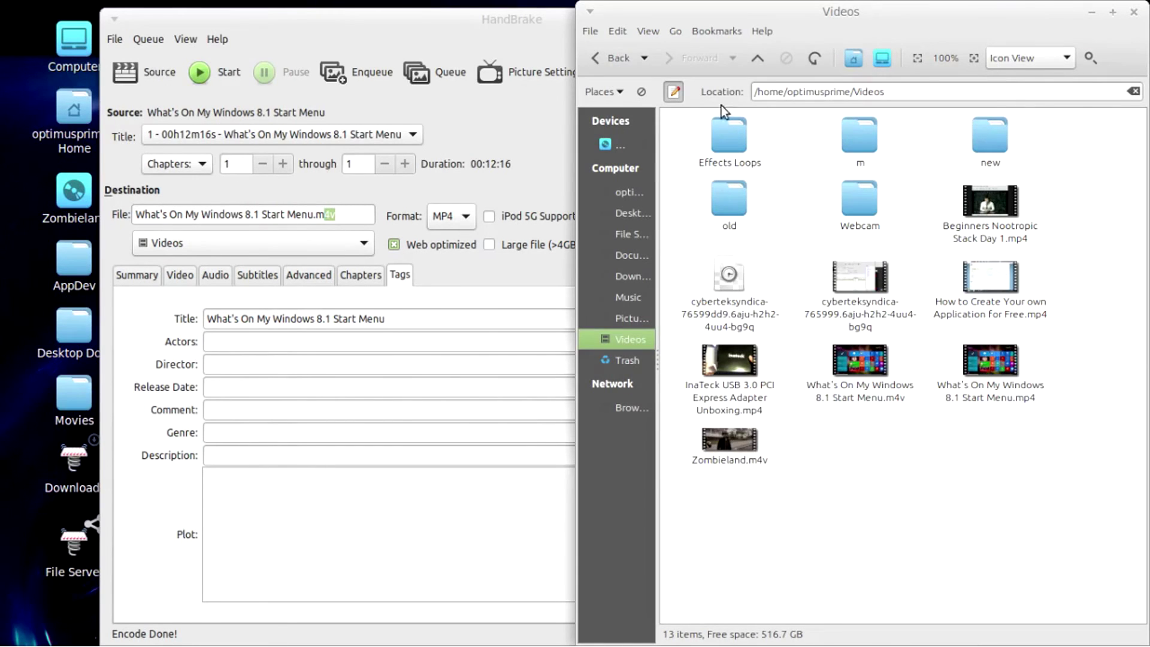
left_click(1112, 12)
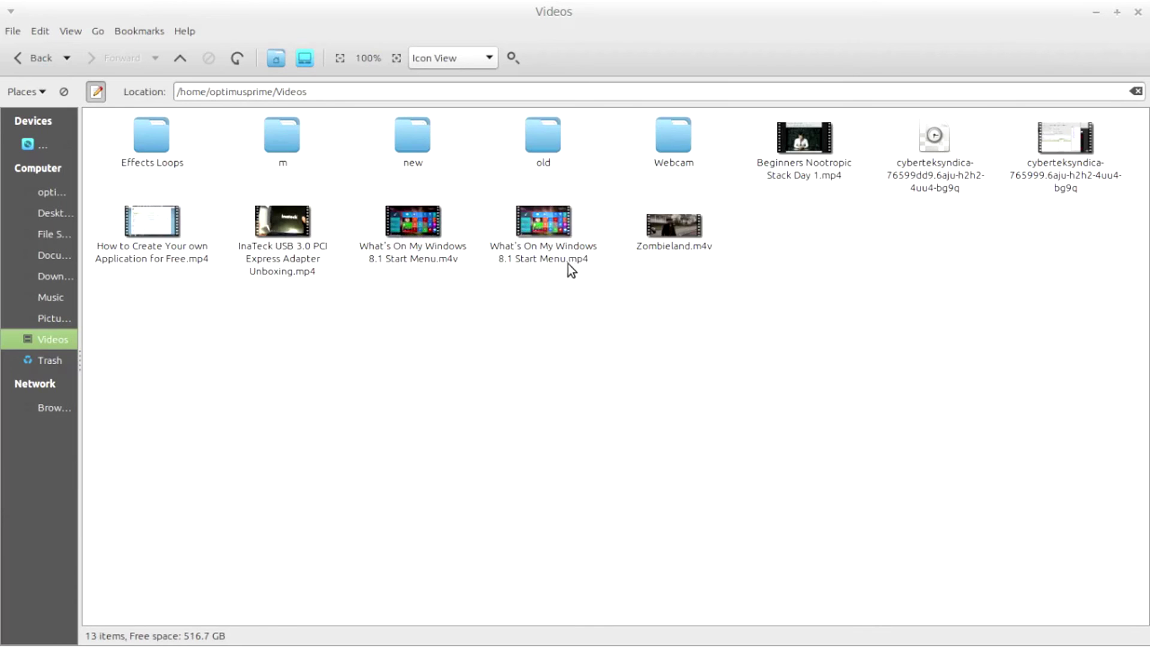
left_click(416, 214)
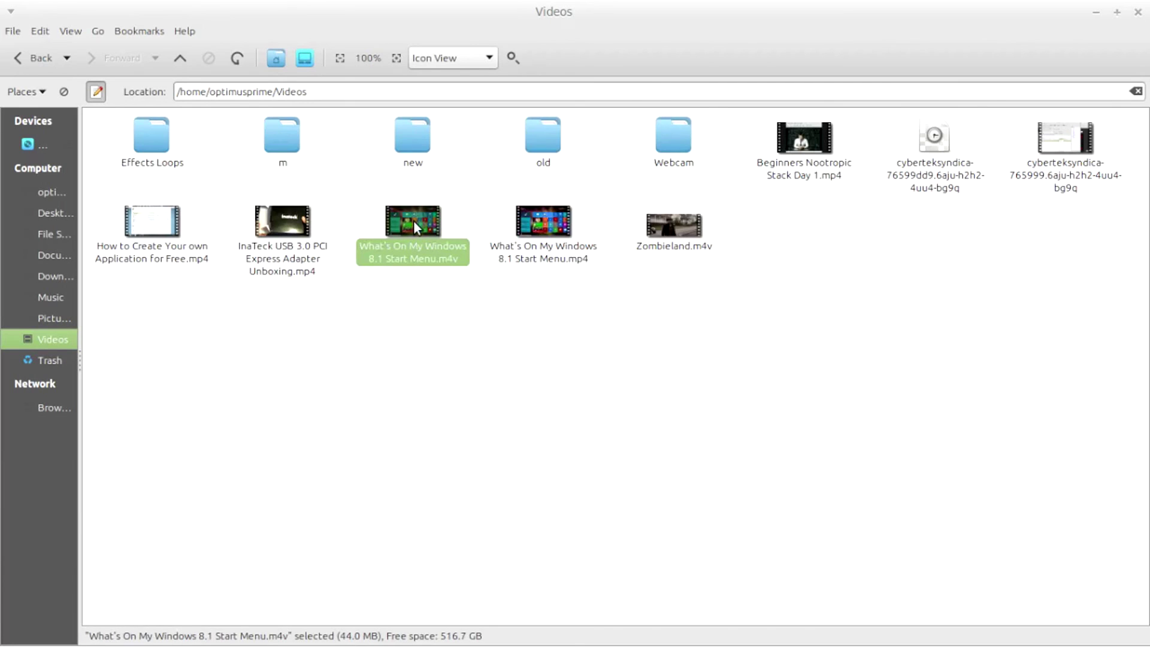
right_click(414, 222)
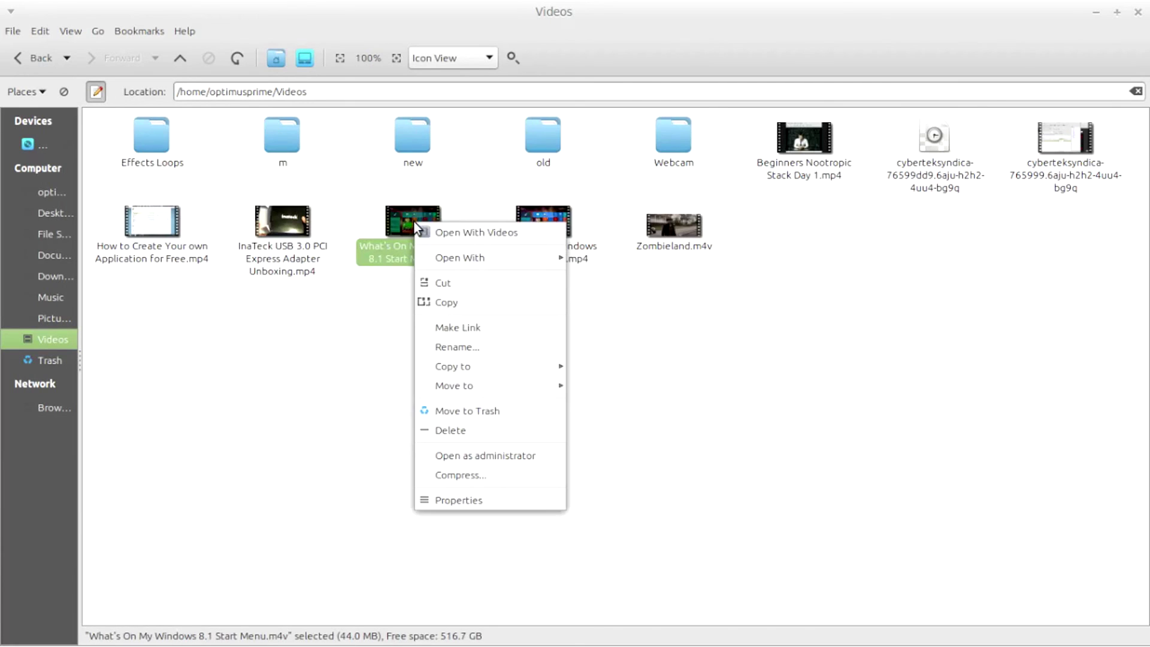
left_click(327, 329)
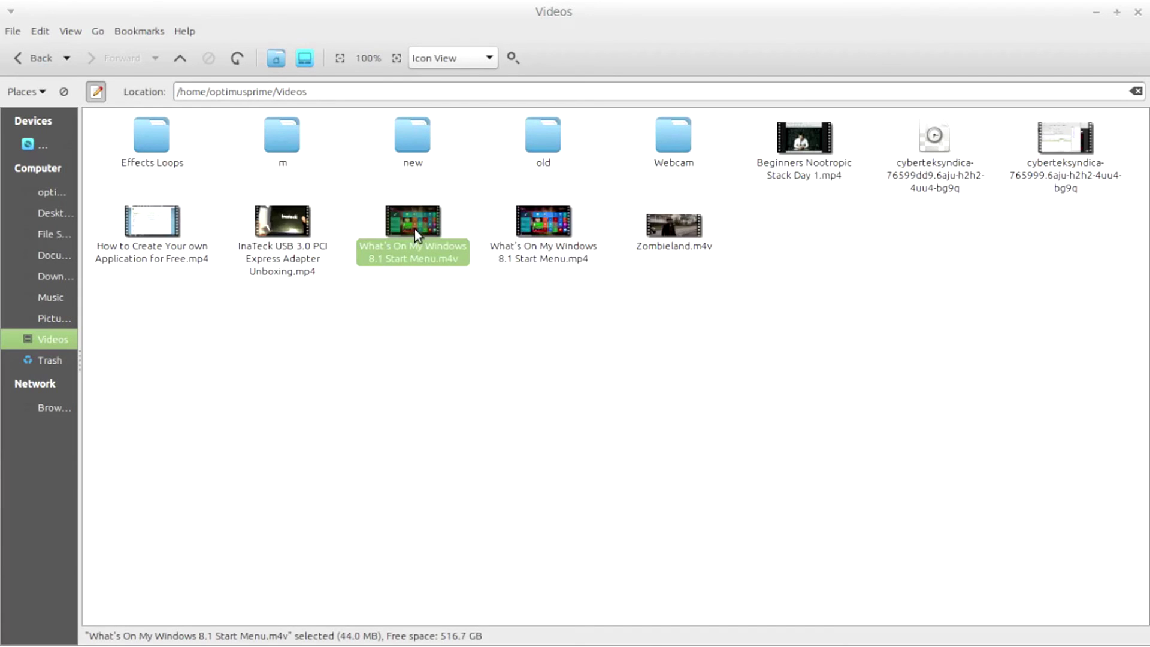
right_click(414, 229)
mouse_move(489, 267)
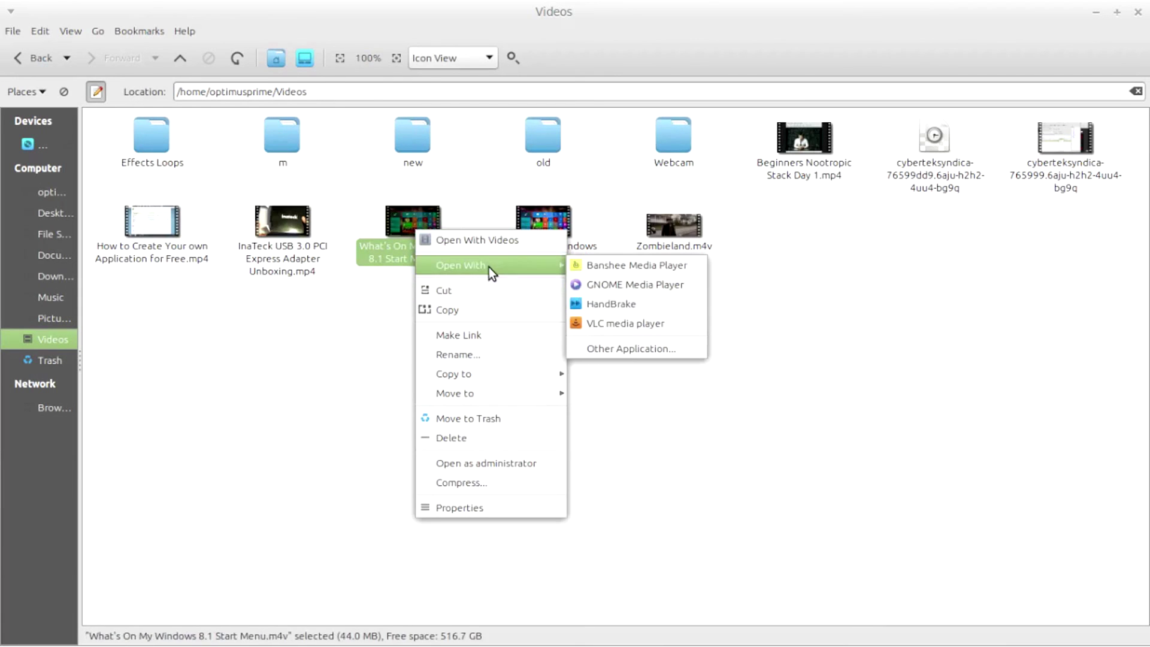
left_click(599, 318)
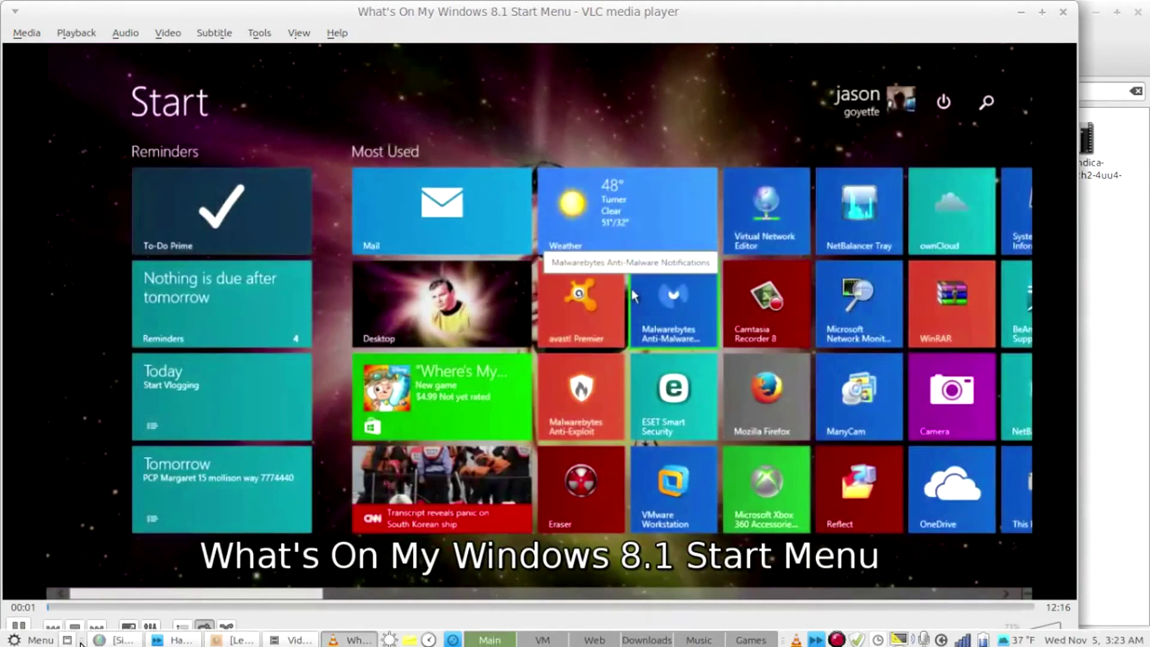
- Sample the .m4v playback at about 02:56, 07:23, 11:04 and 12:05 while adjusting the volume, and close the player
left_click(1022, 639)
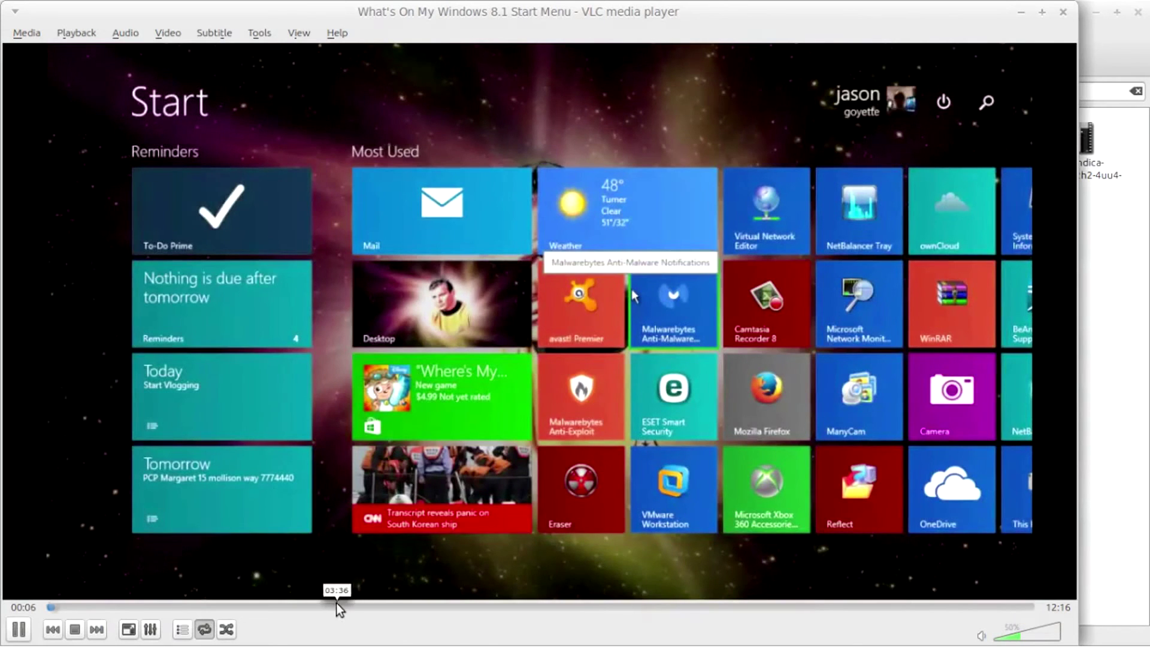
left_click(281, 607)
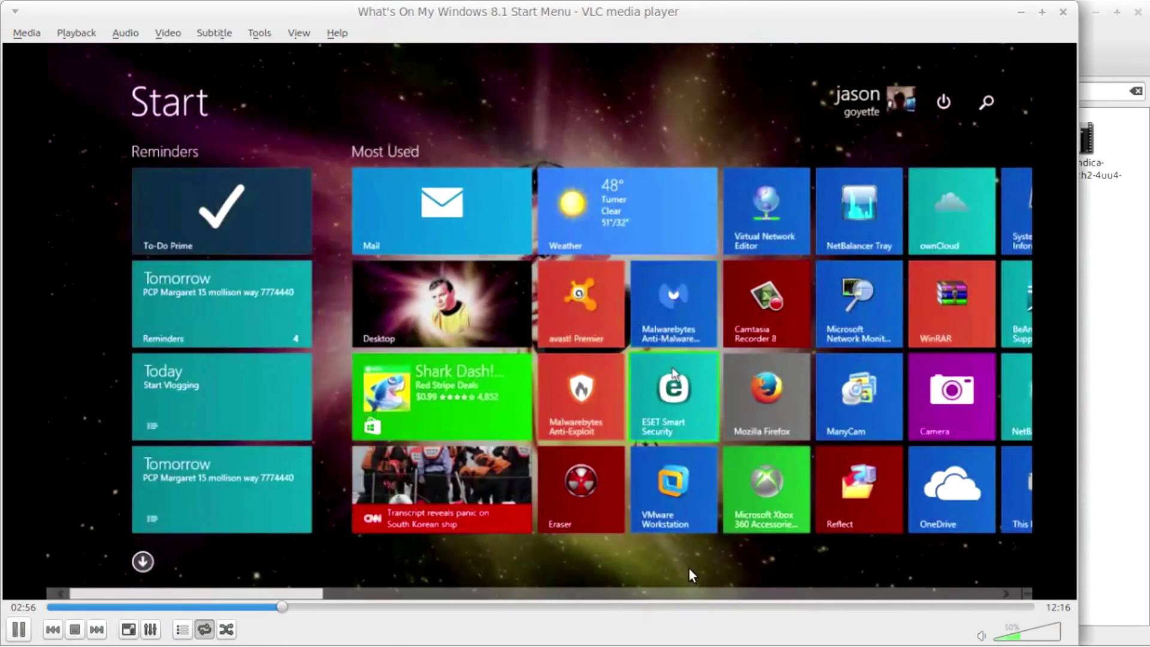
left_click(1035, 638)
left_click(1041, 636)
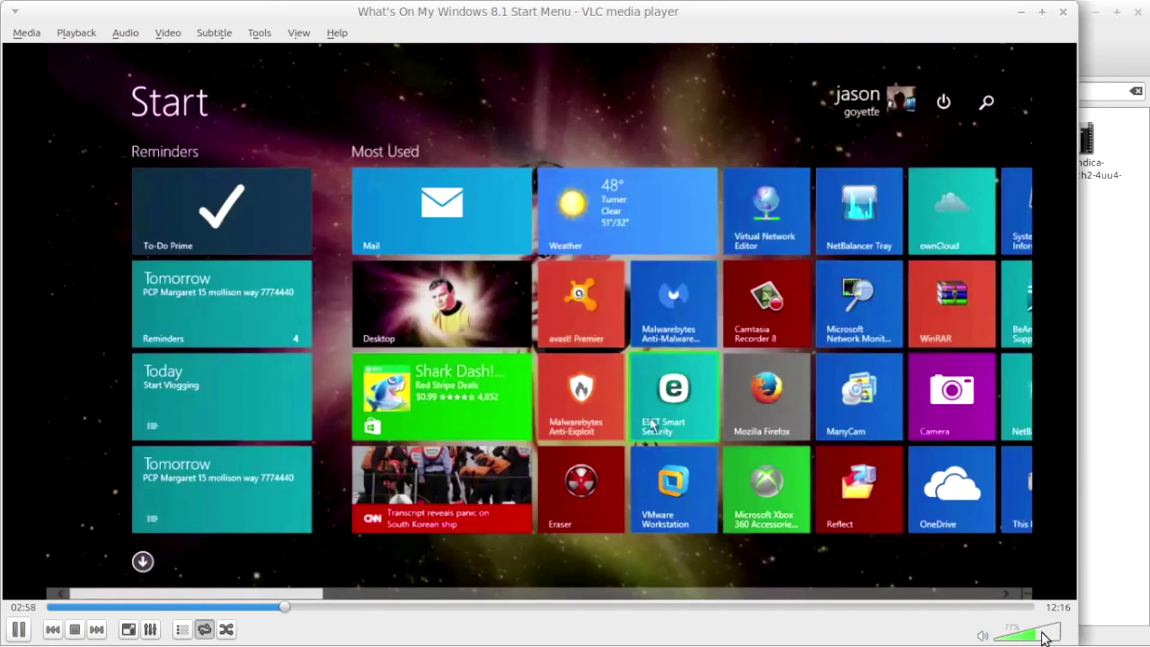
left_click(421, 606)
left_click(639, 606)
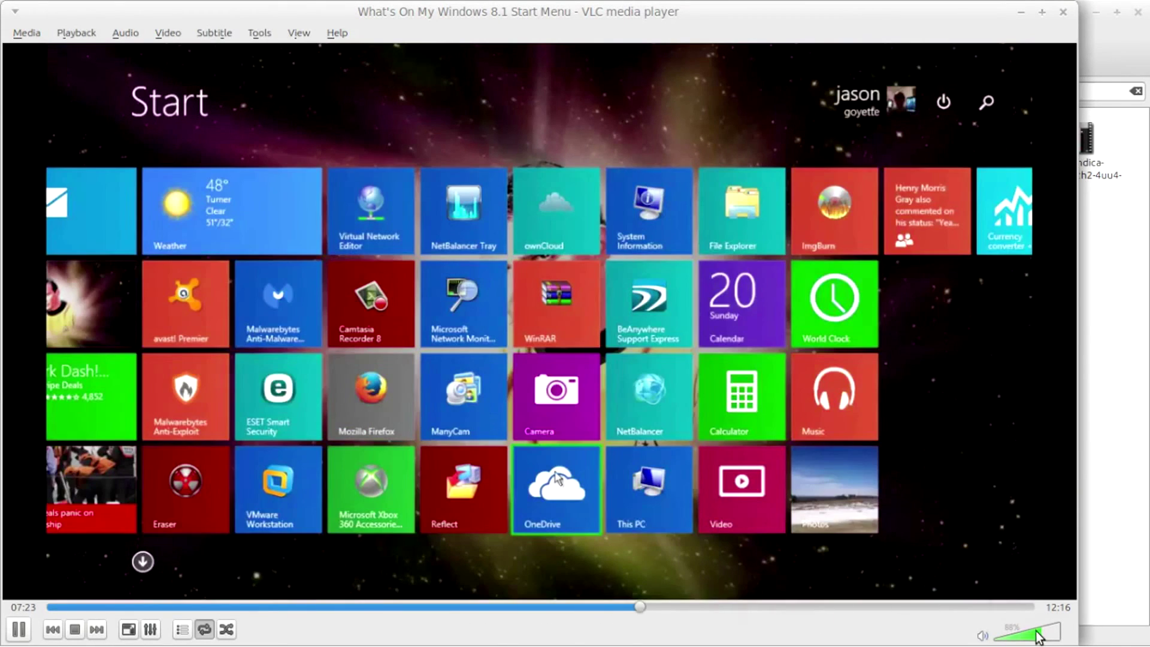
left_click(1034, 637)
left_click(852, 607)
left_click(934, 608)
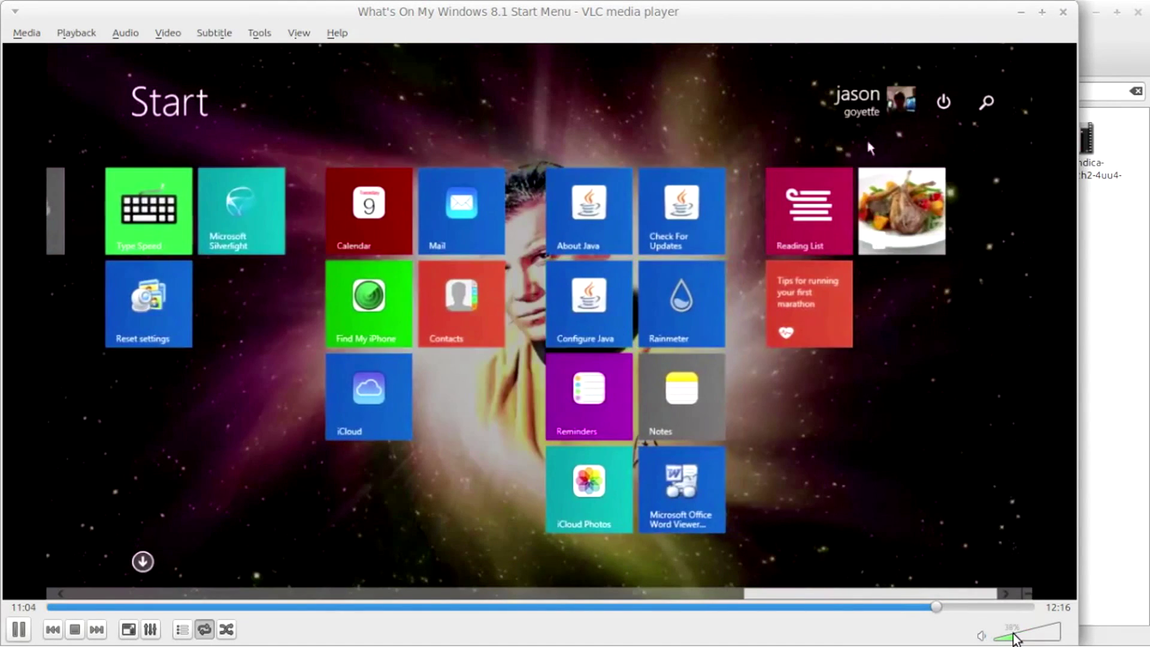
left_click(1019, 633)
left_click(1018, 609)
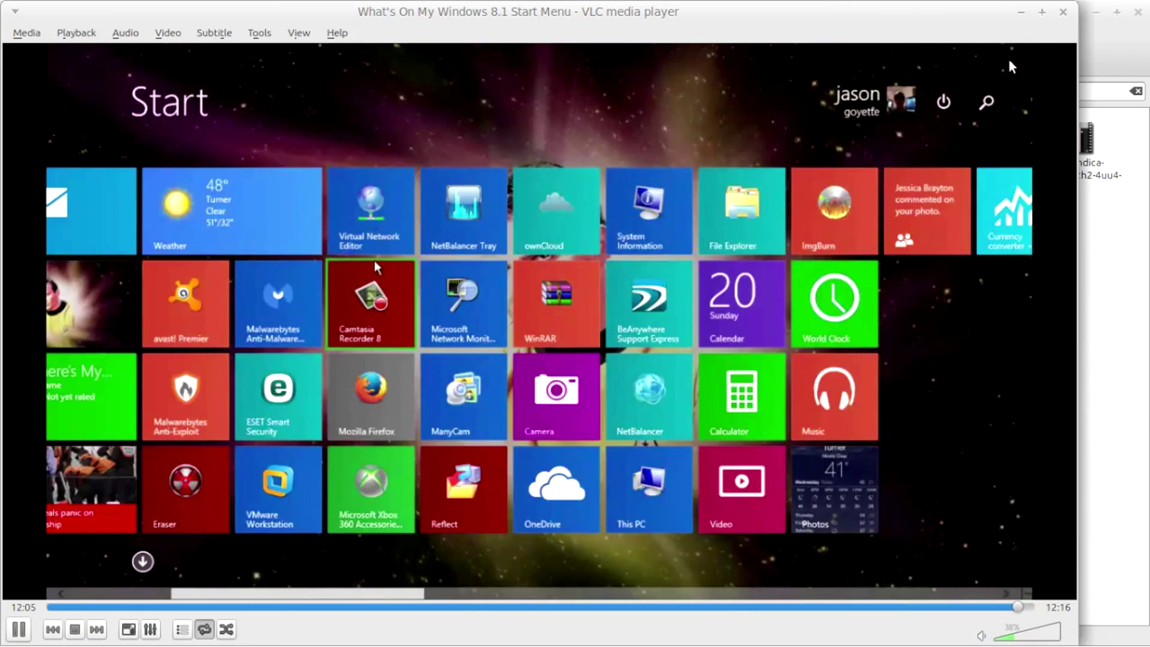
left_click(1063, 12)
- Play the original What's On My Windows 8.1 Start Menu.mp4 in VLC media player with the volume raised, and close the player
left_click(619, 300)
right_click(554, 214)
mouse_move(593, 246)
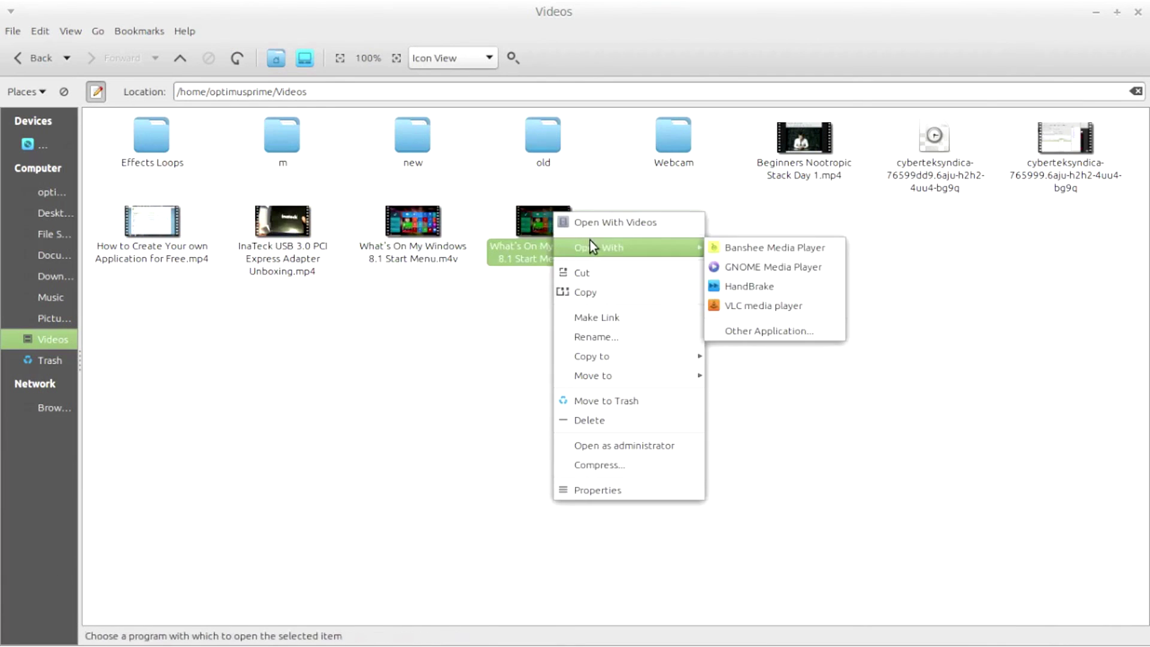
left_click(765, 306)
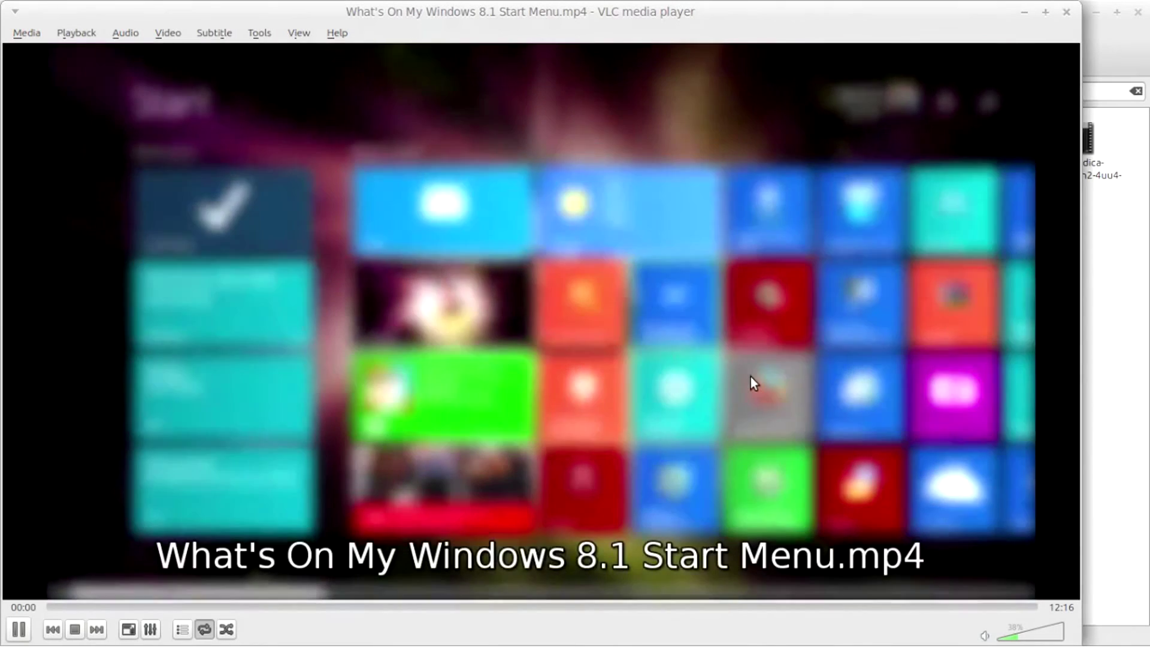
left_click(1049, 635)
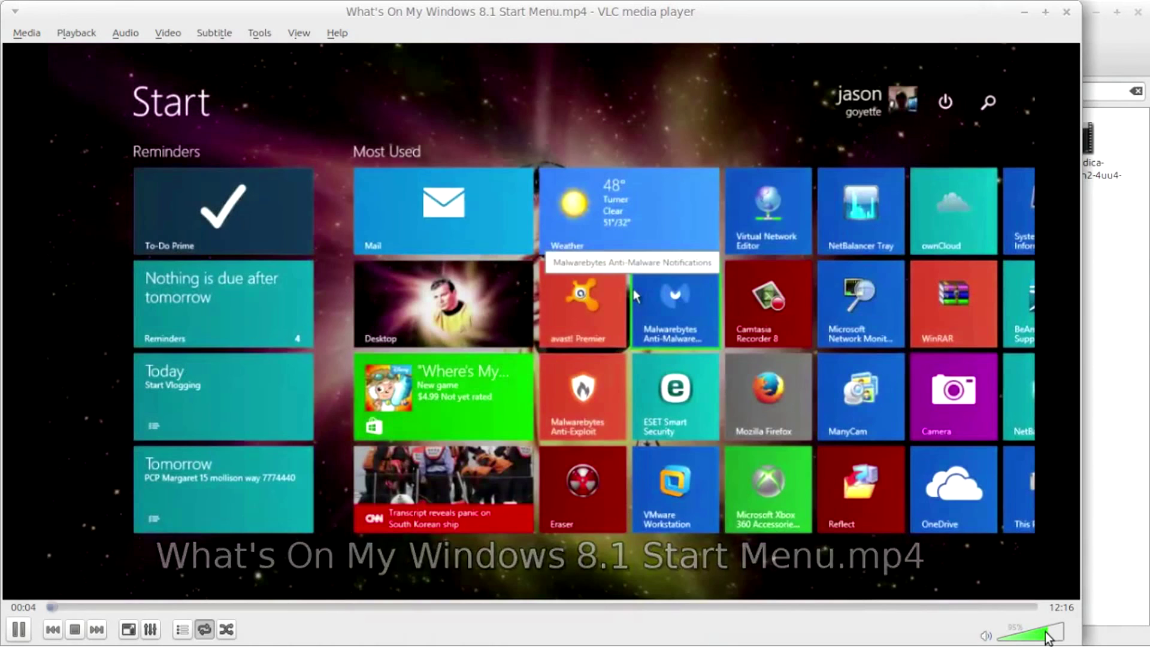
left_click(1043, 638)
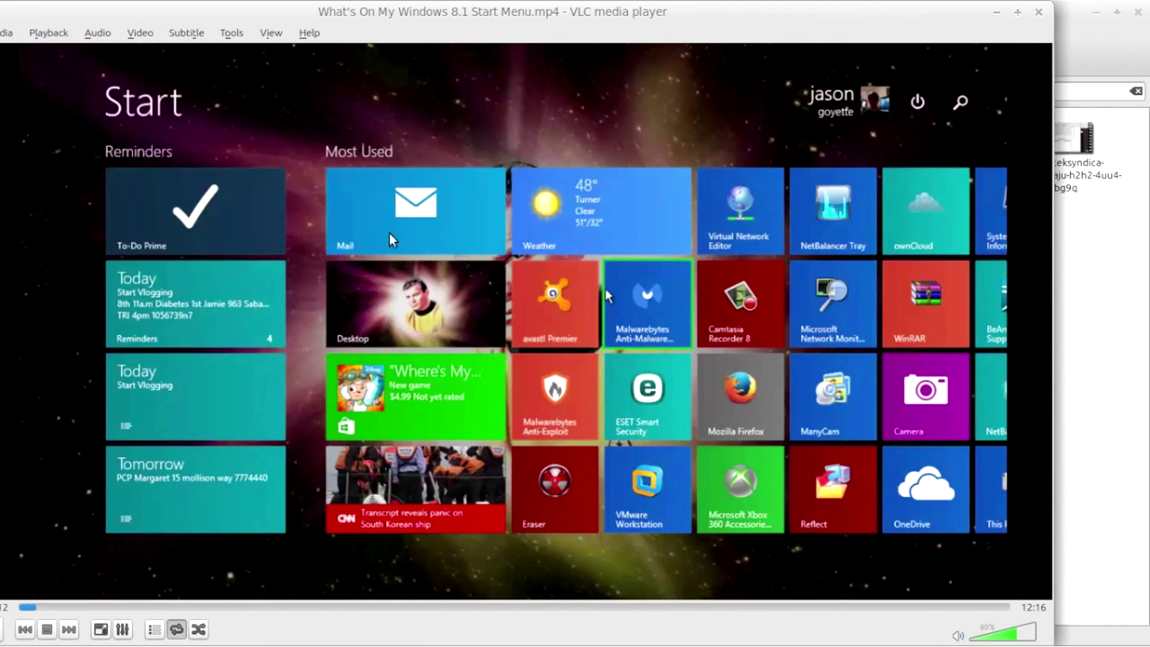
mouse_move(1038, 16)
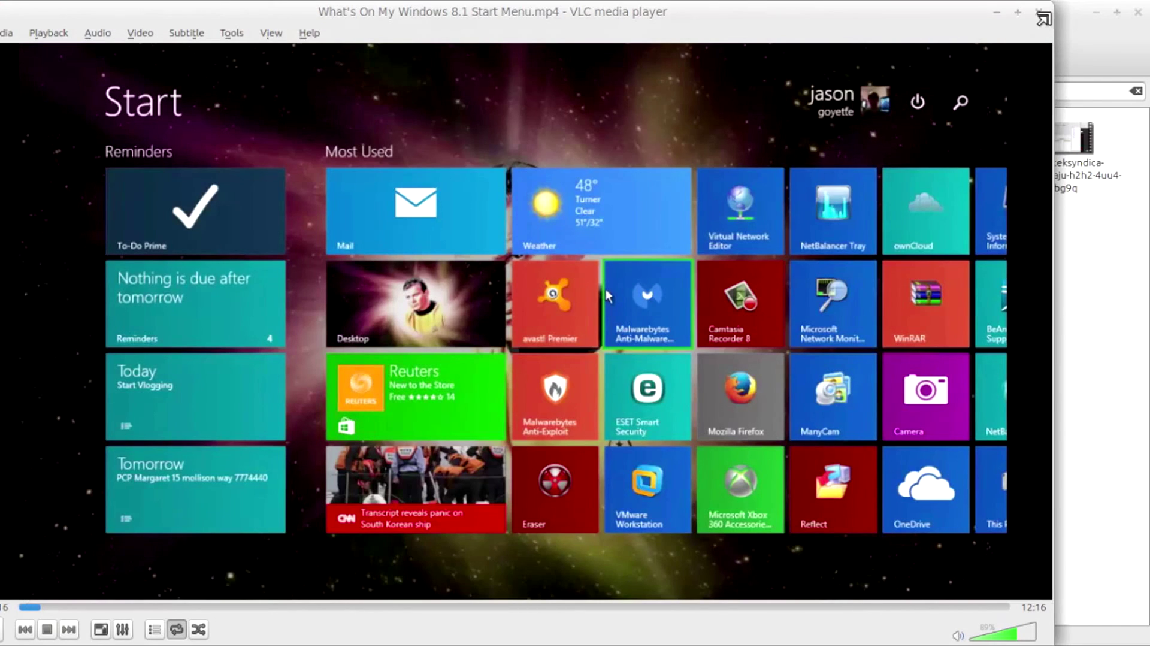
left_click(1039, 12)
- Reopen the .m4v version in VLC media player to check the title shown at the start, and close the player
right_click(407, 217)
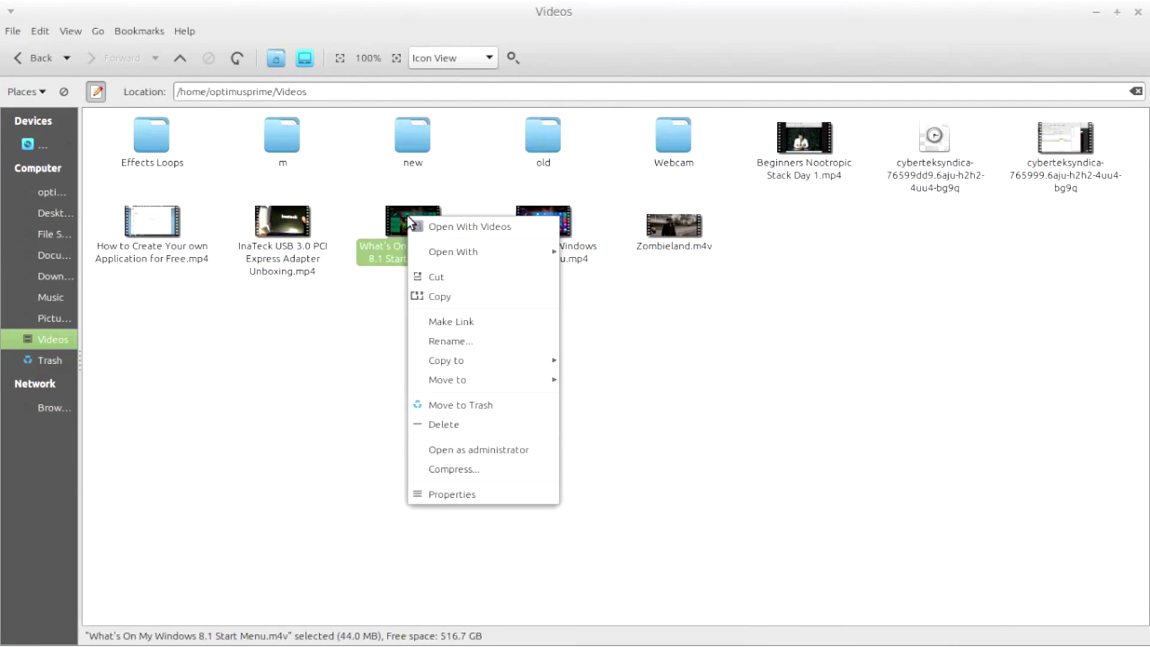
mouse_move(465, 252)
left_click(596, 309)
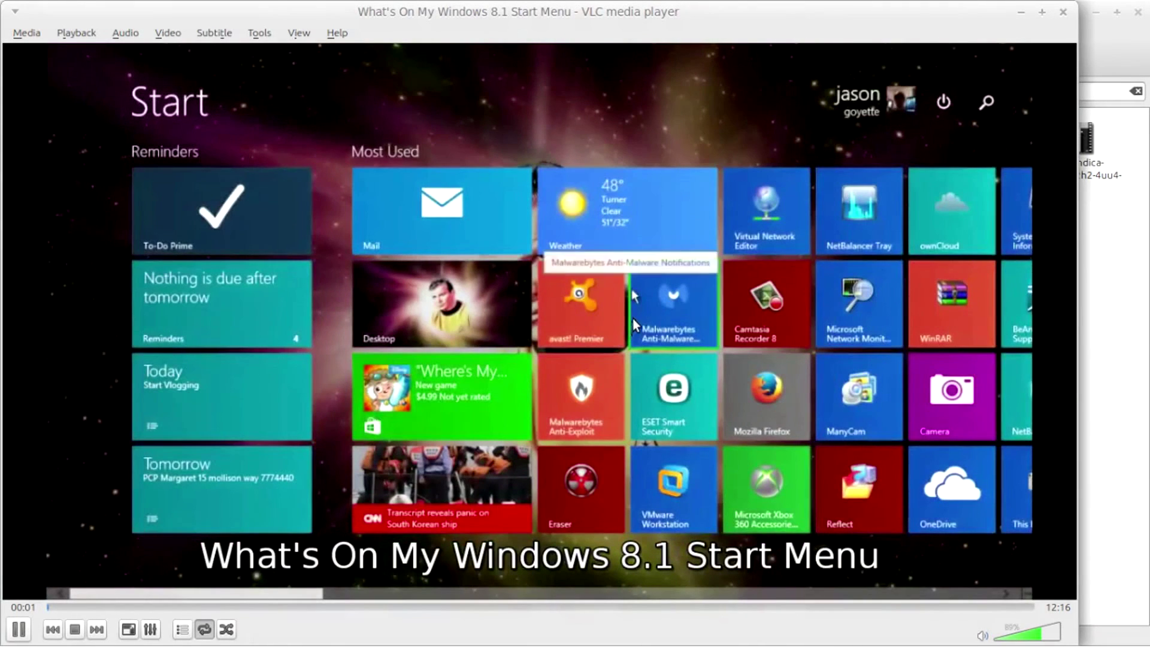
mouse_move(1013, 73)
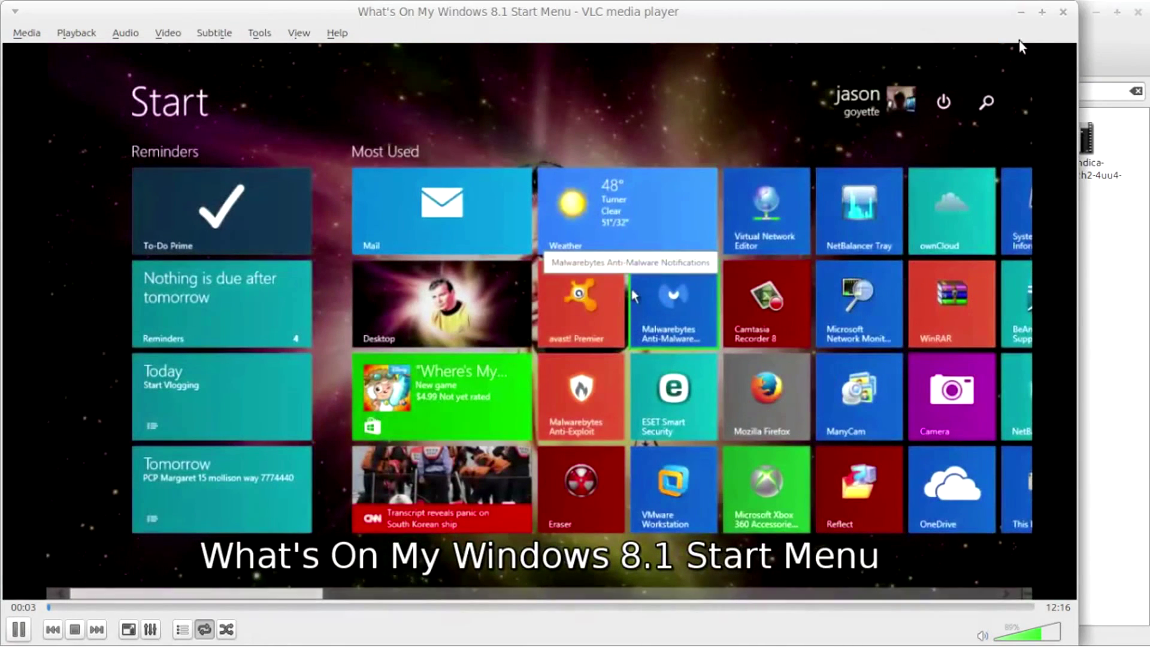
left_click(1063, 13)
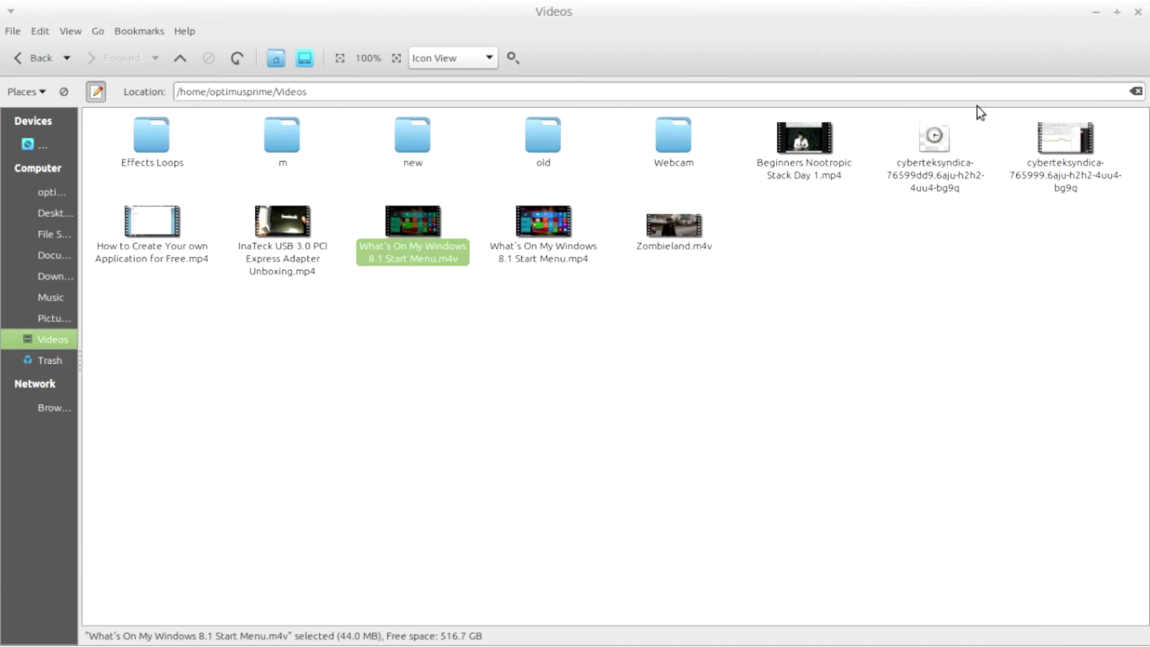
- Compare the file sizes of the .mp4 and .m4v versions of What's On My Windows 8.1 Start Menu in the Videos folder
left_click(663, 298)
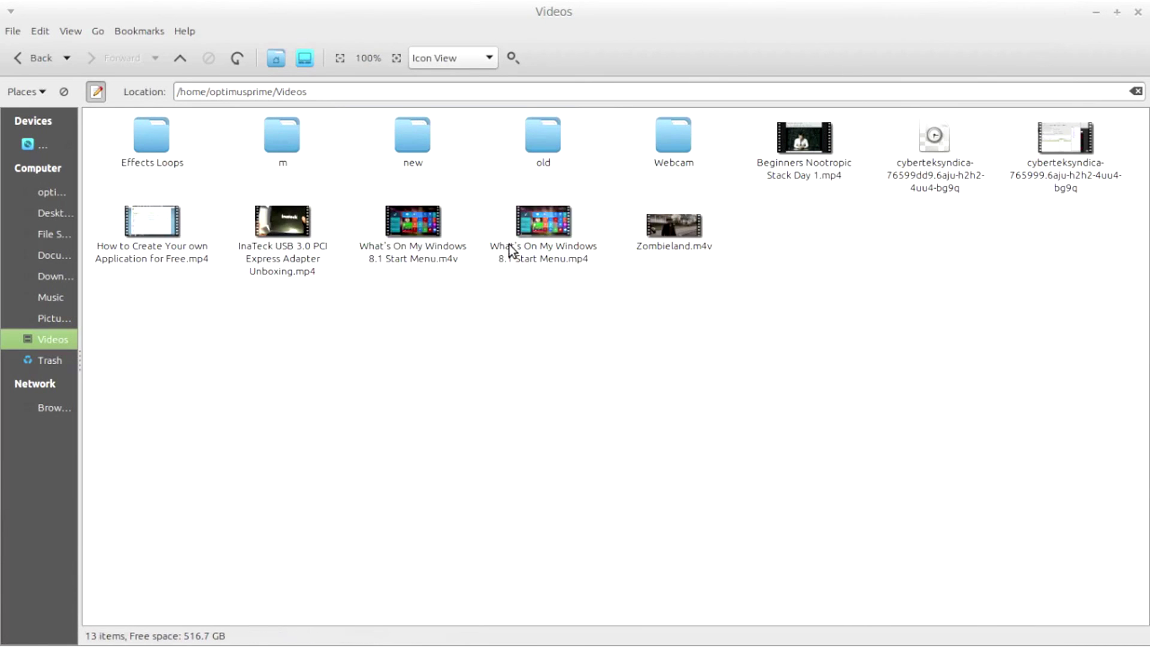
left_click(551, 230)
left_click(519, 354)
left_click(560, 235)
left_click(510, 315)
left_click(555, 220)
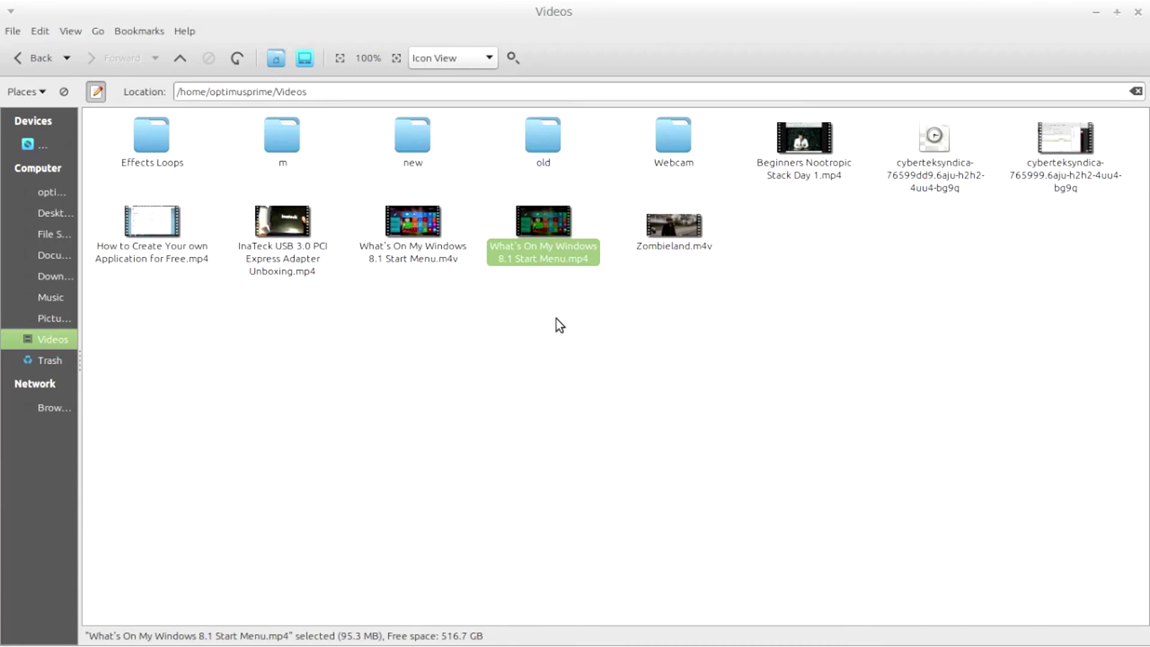
left_click(440, 247)
left_click(552, 228)
left_click(458, 335)
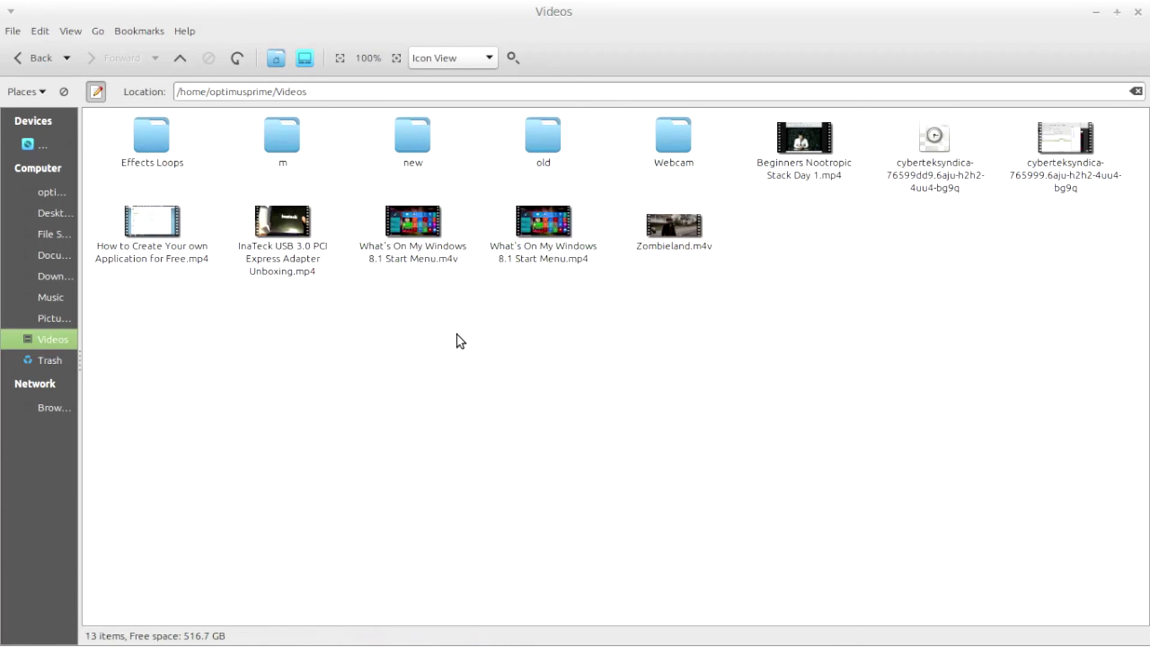
- Restore the Videos folder window to its smaller size, close it, and move the HandBrake window fully into view
left_click_drag(650, 33, 1128, 149)
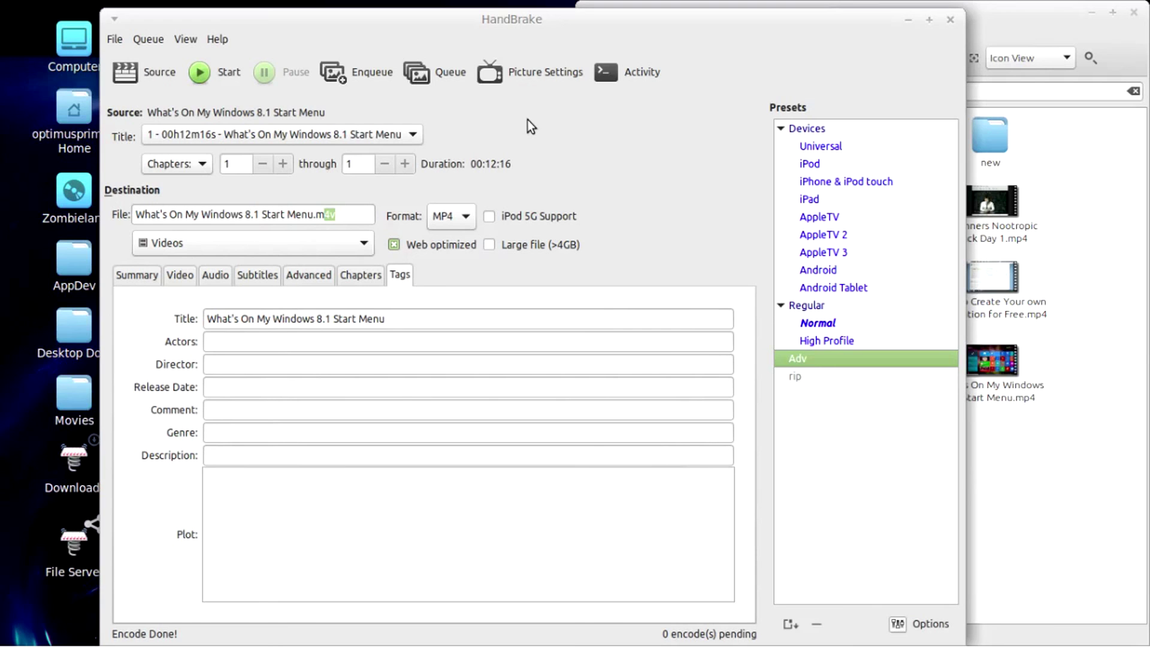
left_click_drag(521, 23, 383, 24)
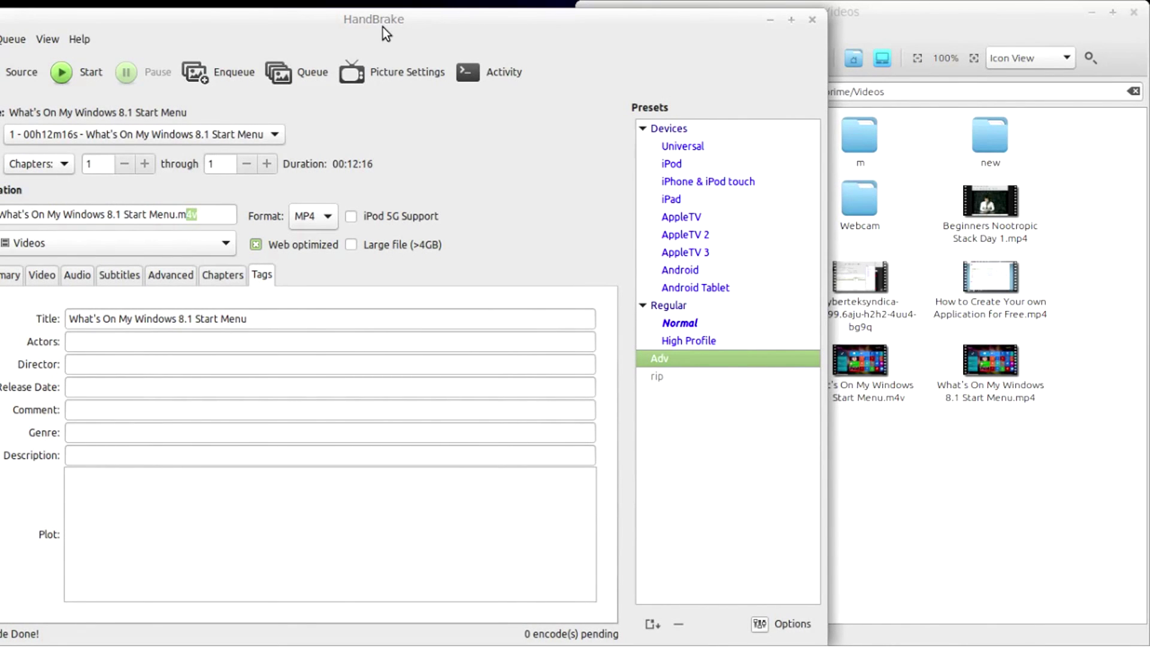
left_click(901, 25)
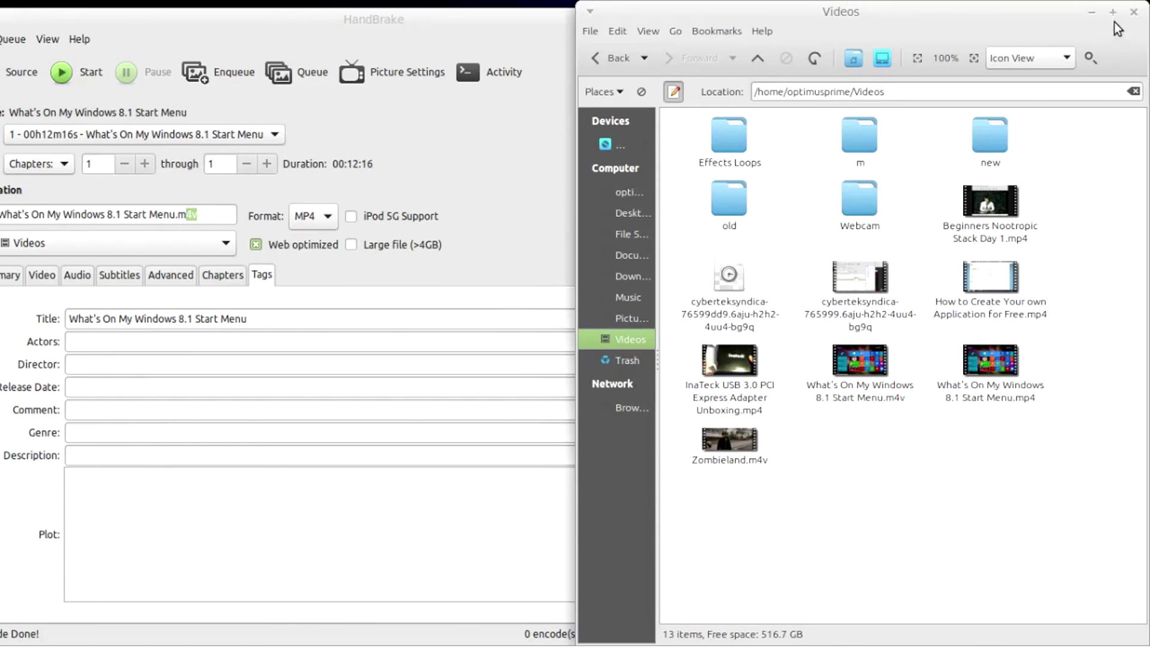
left_click(1134, 12)
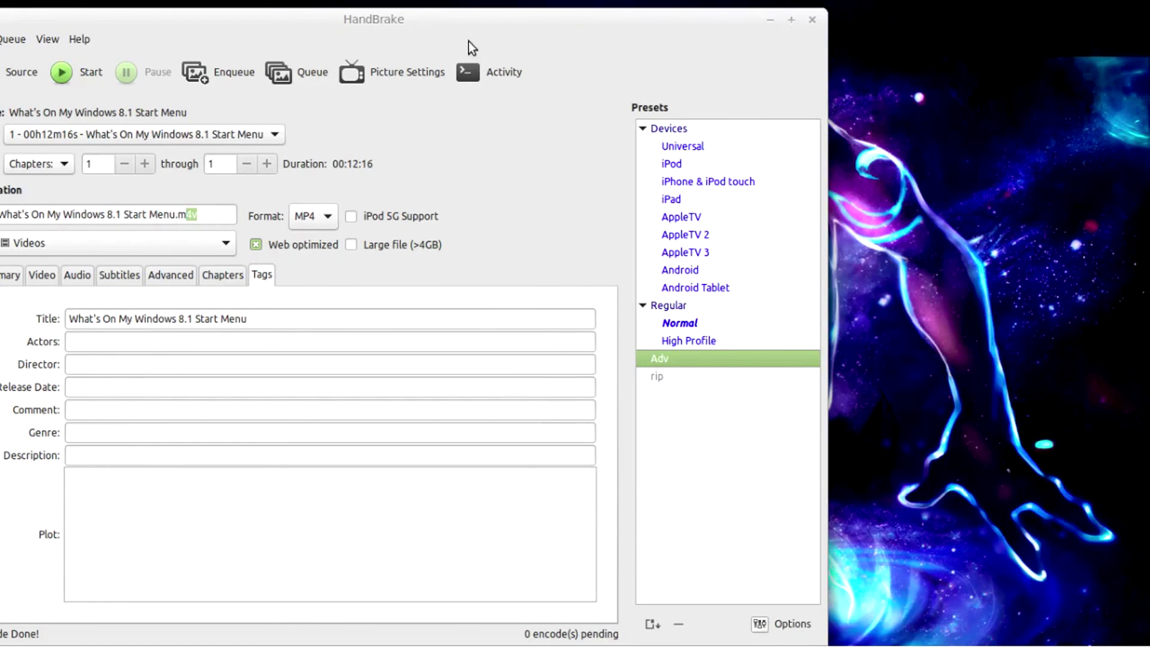
left_click_drag(462, 36, 724, 49)
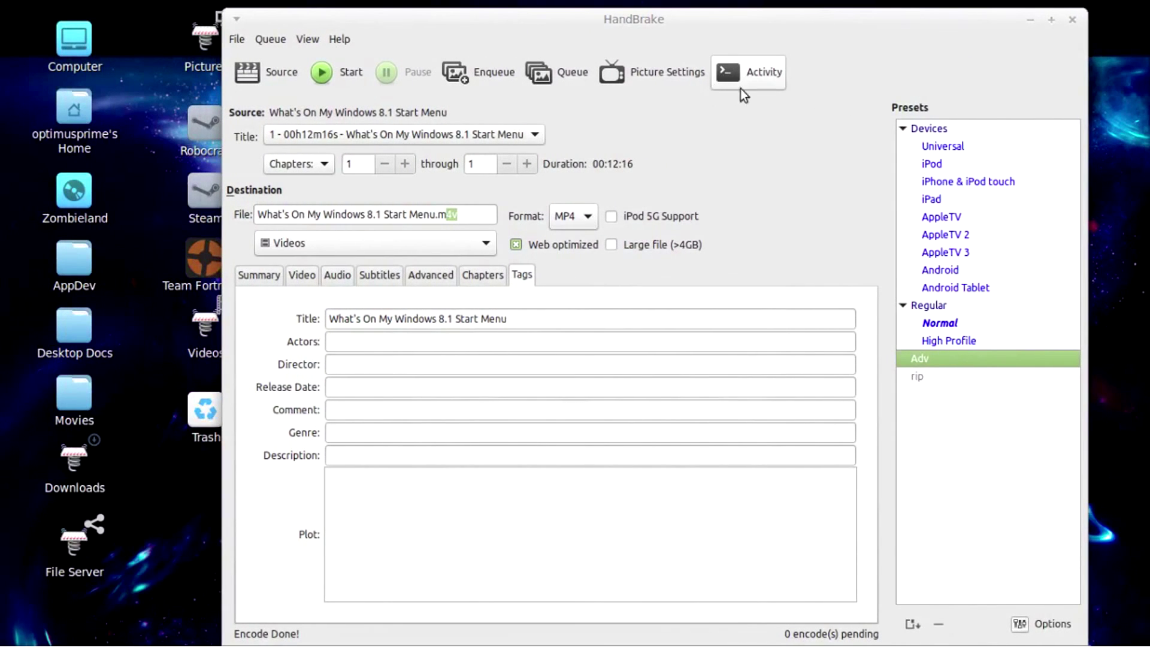